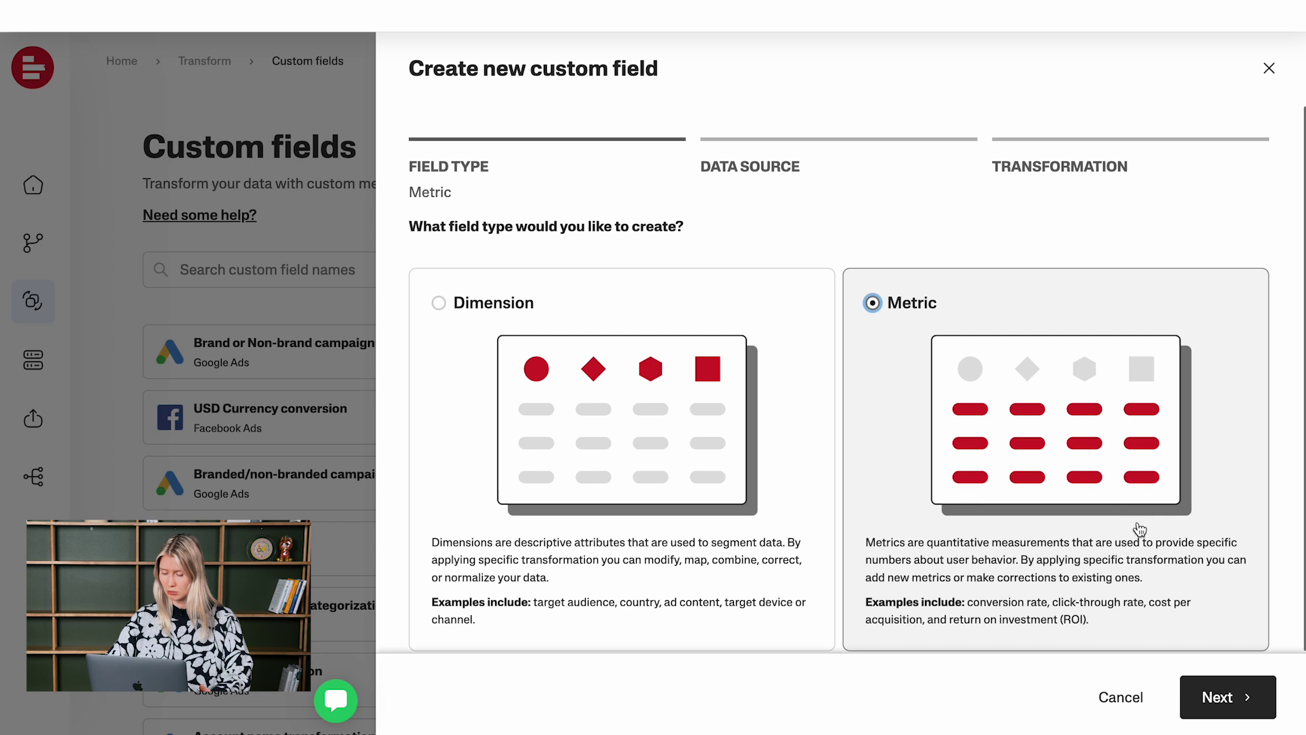
Step: Accept Metric as the field type and begin a data source search
click(1219, 699)
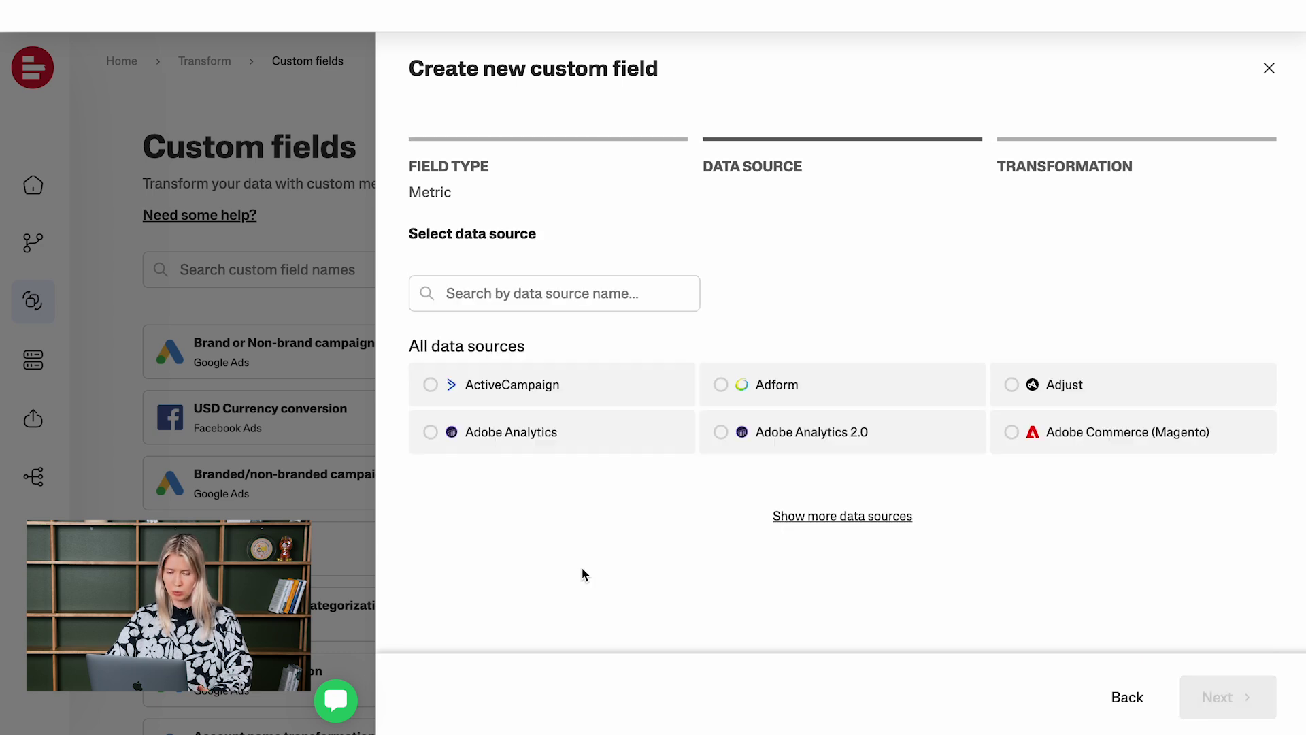
click(559, 300)
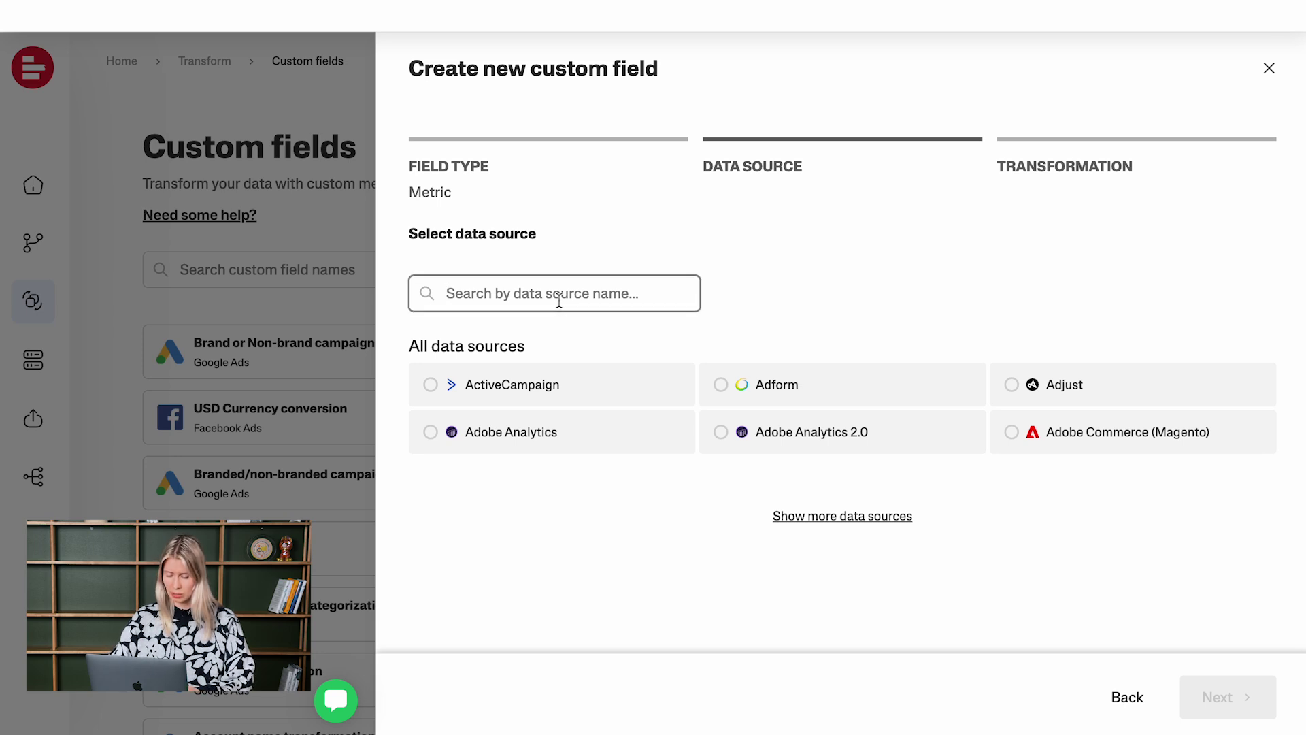
text(ble)
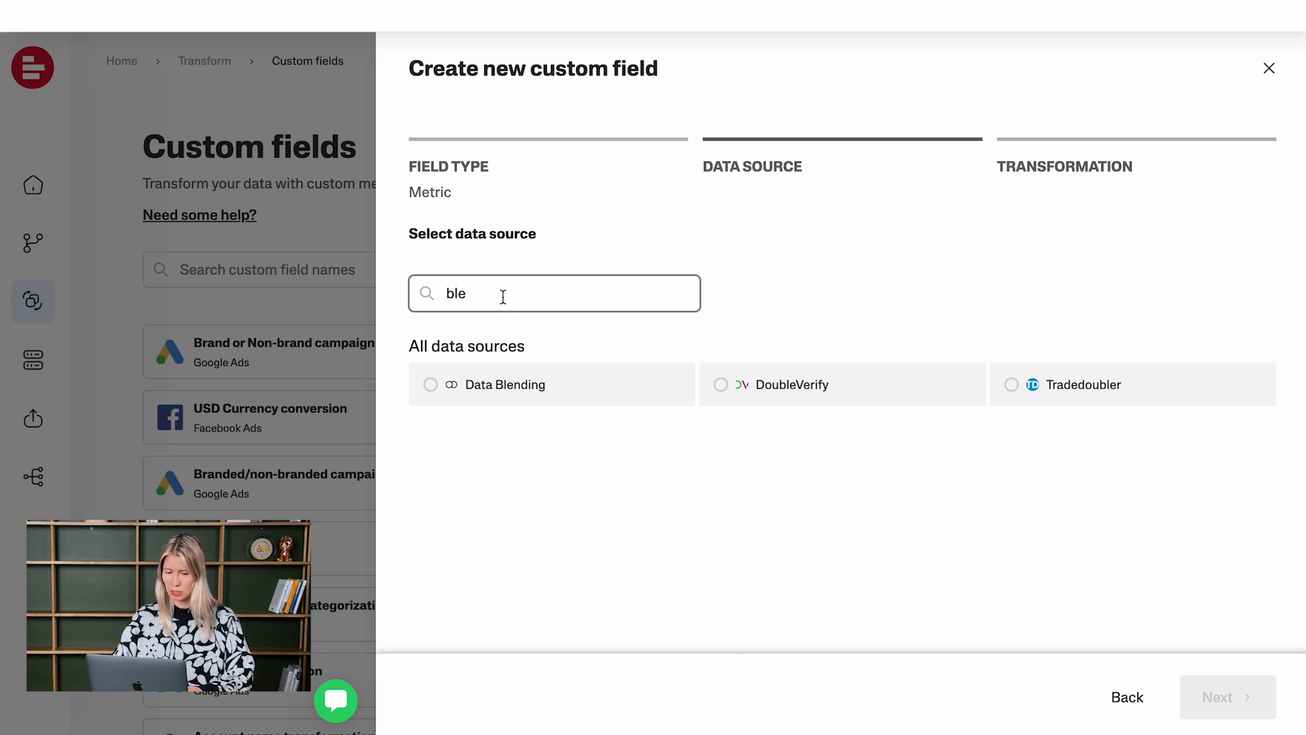
key(BackSpace)
key(BackSpace)
key(BackSpace)
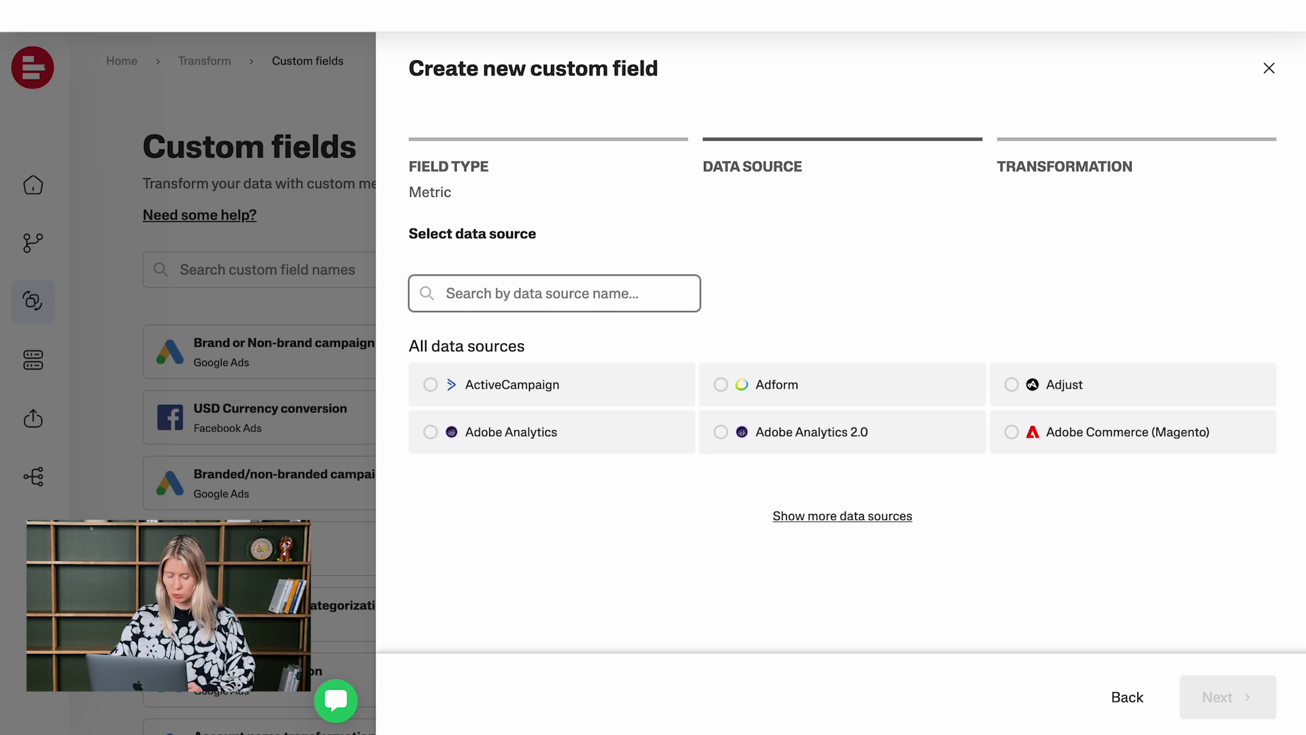
Step: Search the data sources for "face" and select Facebook Ads as the custom field's source
text(face)
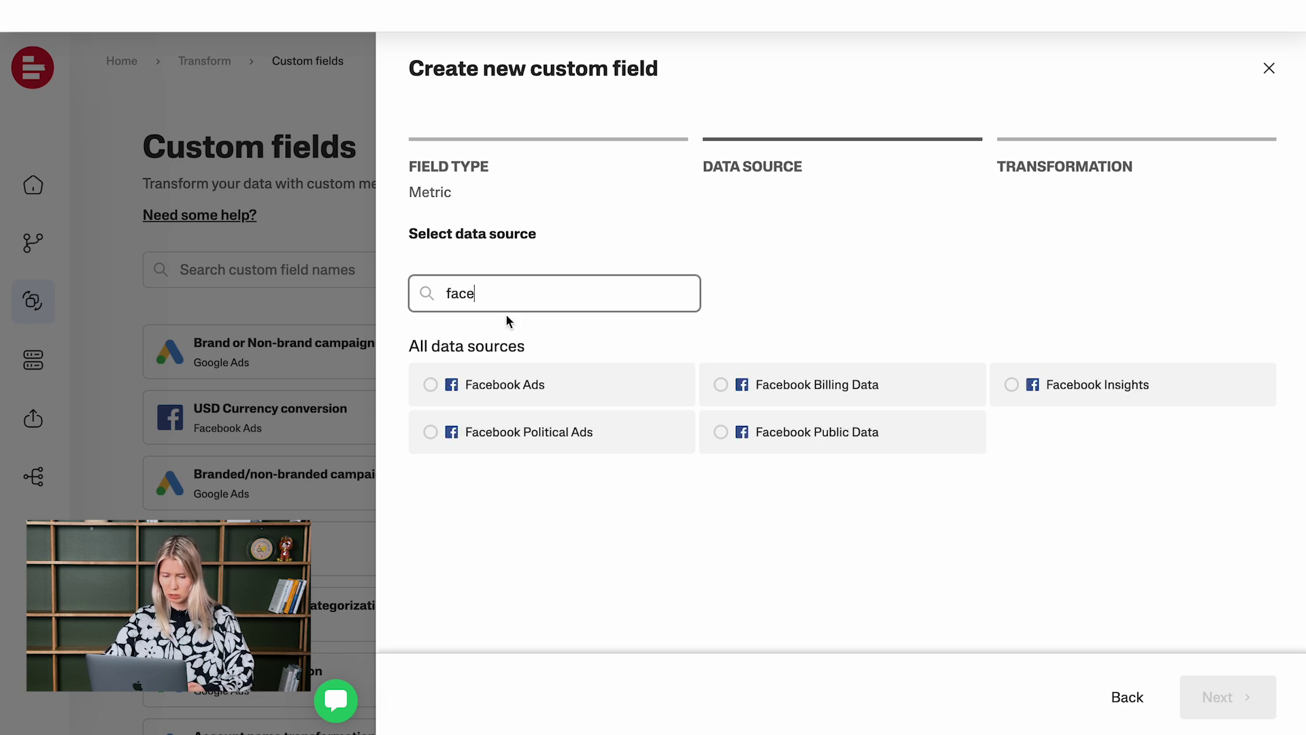
click(513, 386)
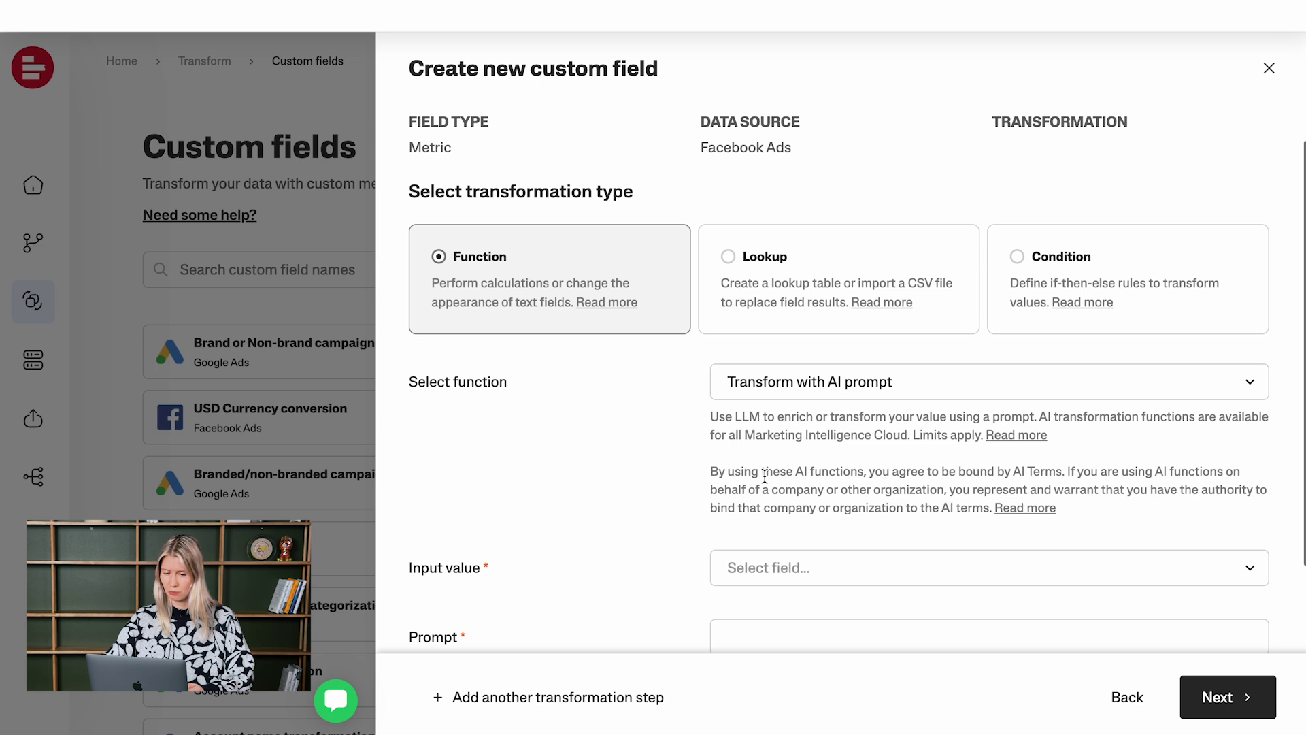
Step: Set the custom field's transformation function to Currency conversion
click(800, 383)
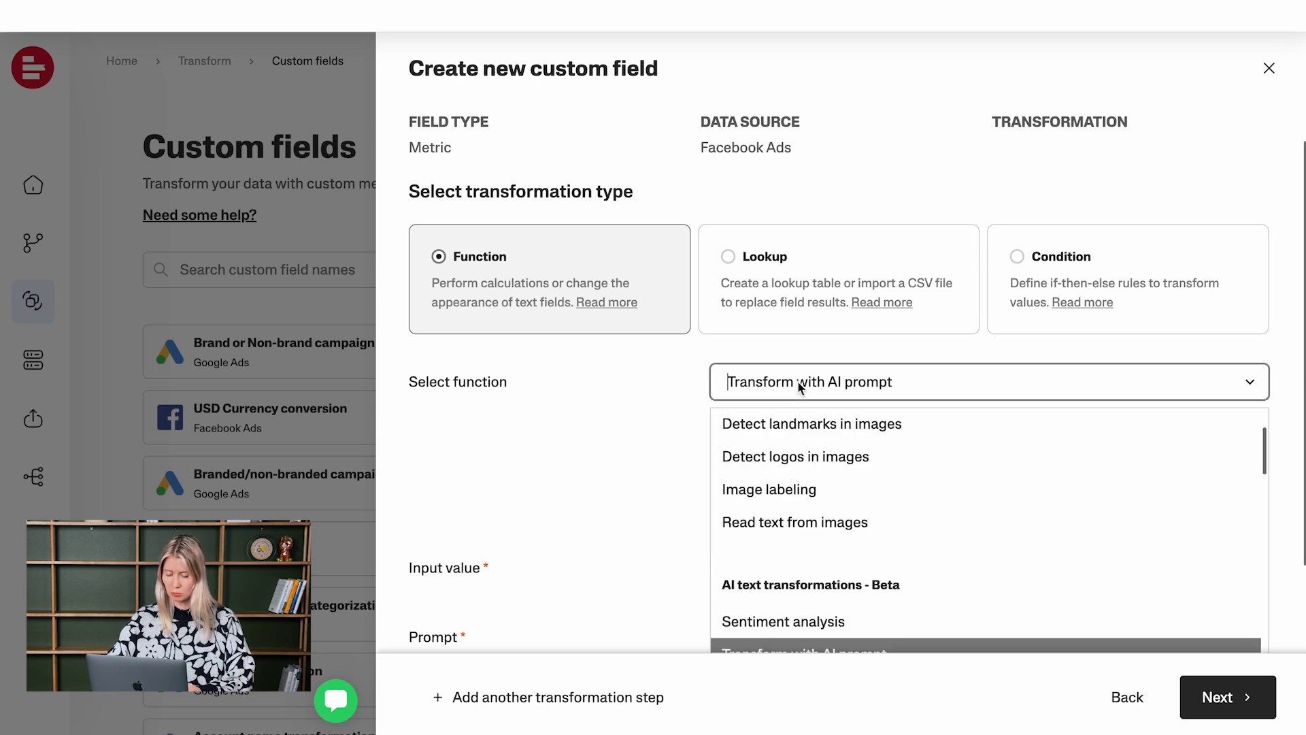
text(curre)
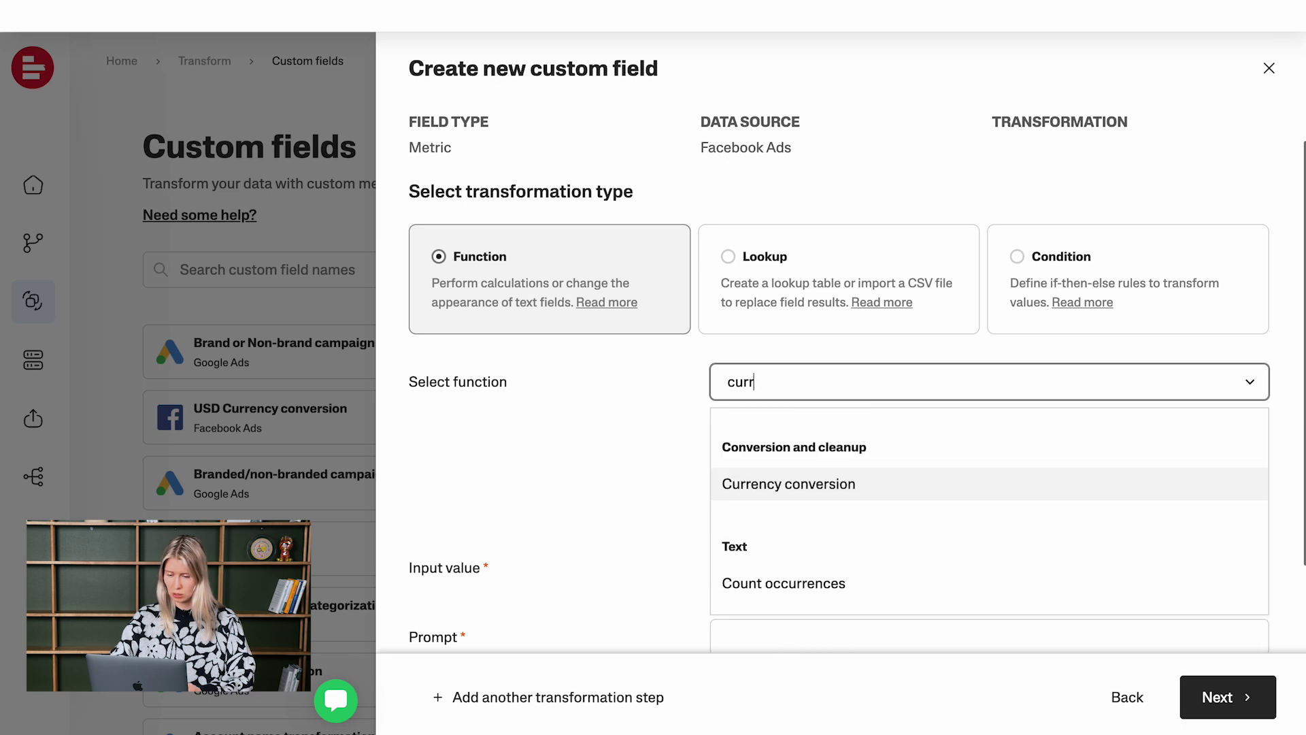
click(813, 487)
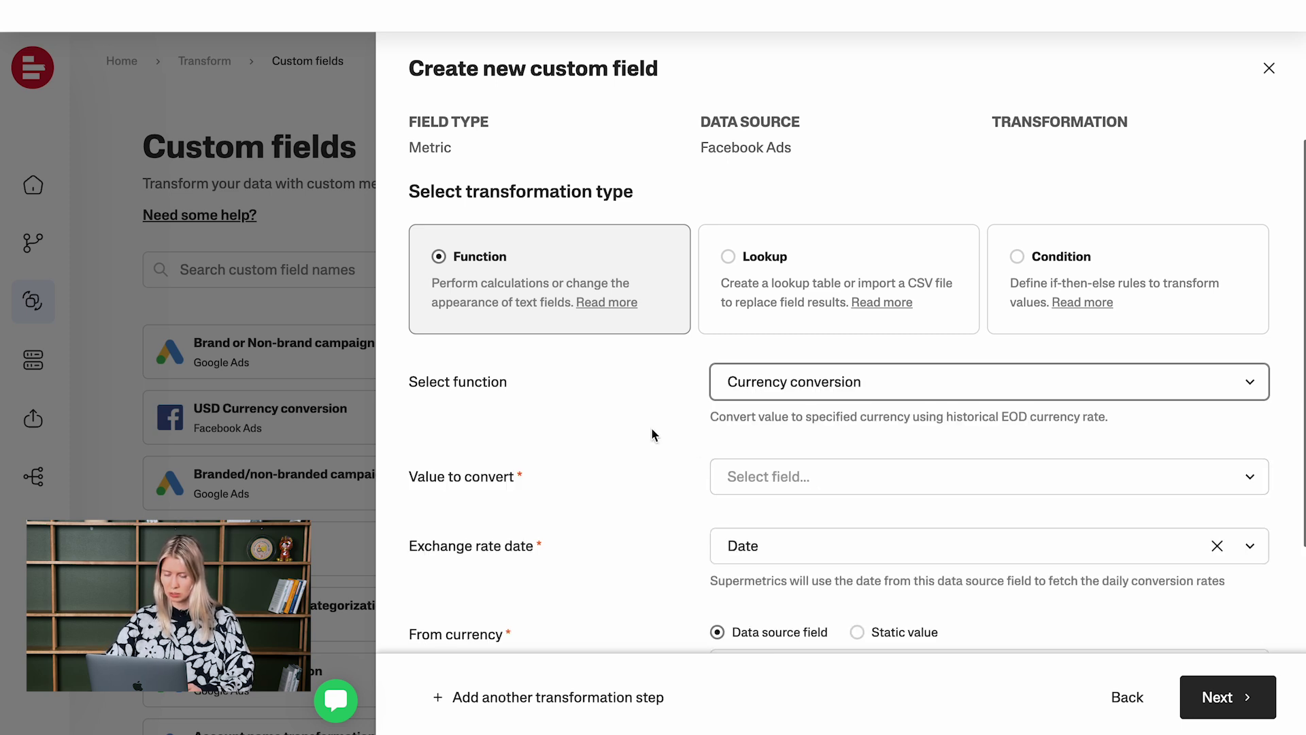
Step: Choose the Amount spent field as the value to convert
scroll(661, 446, down, 1)
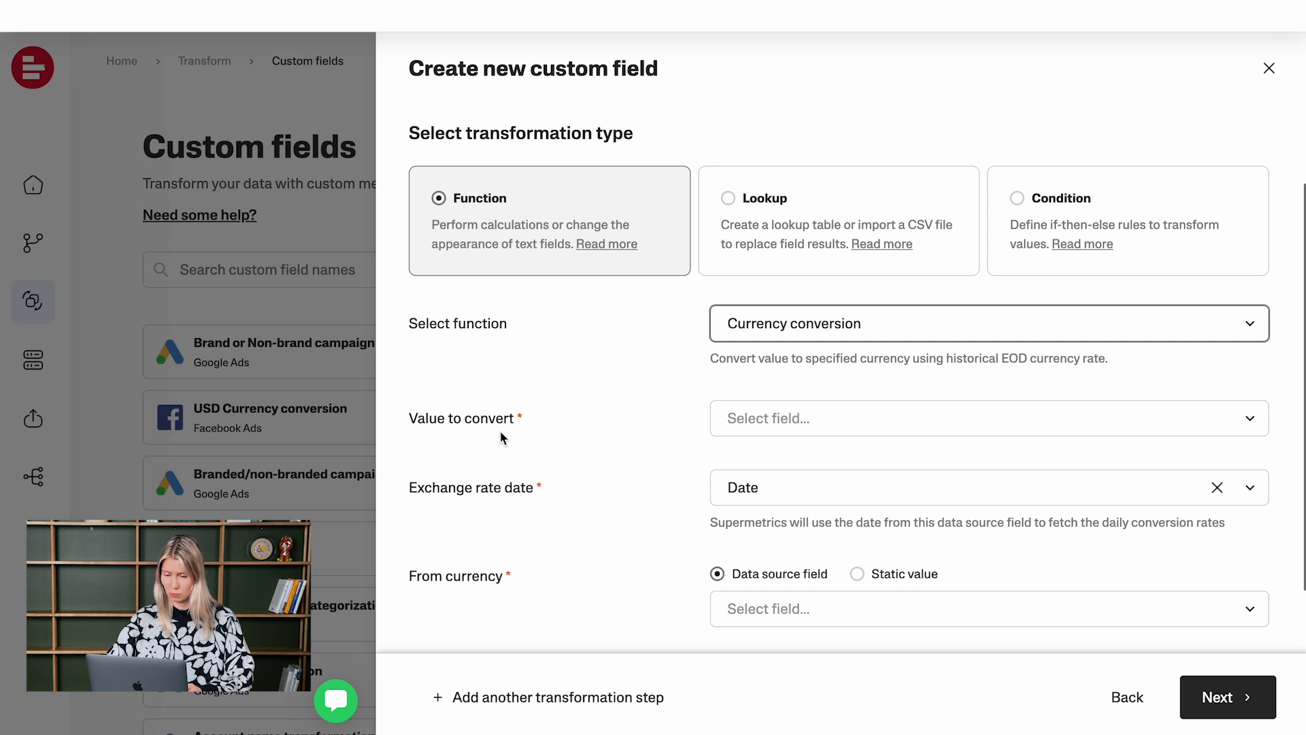
click(757, 419)
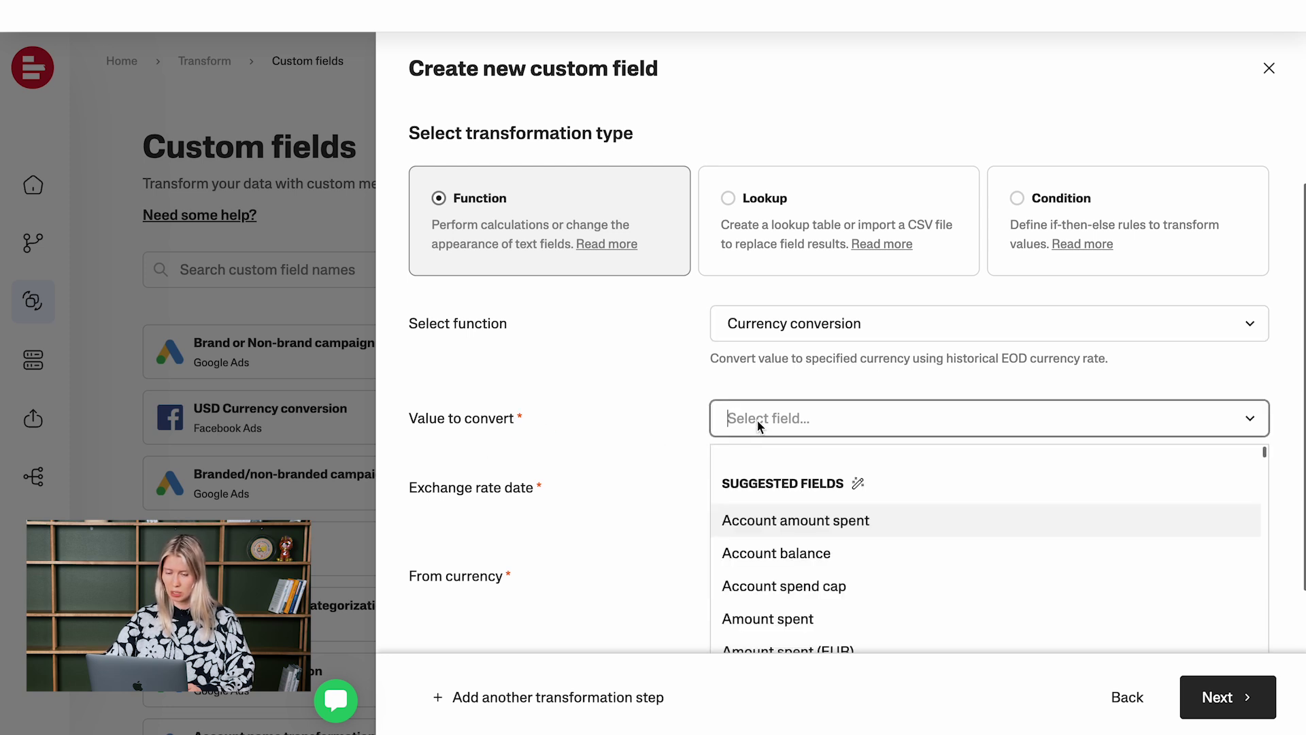
text(amou)
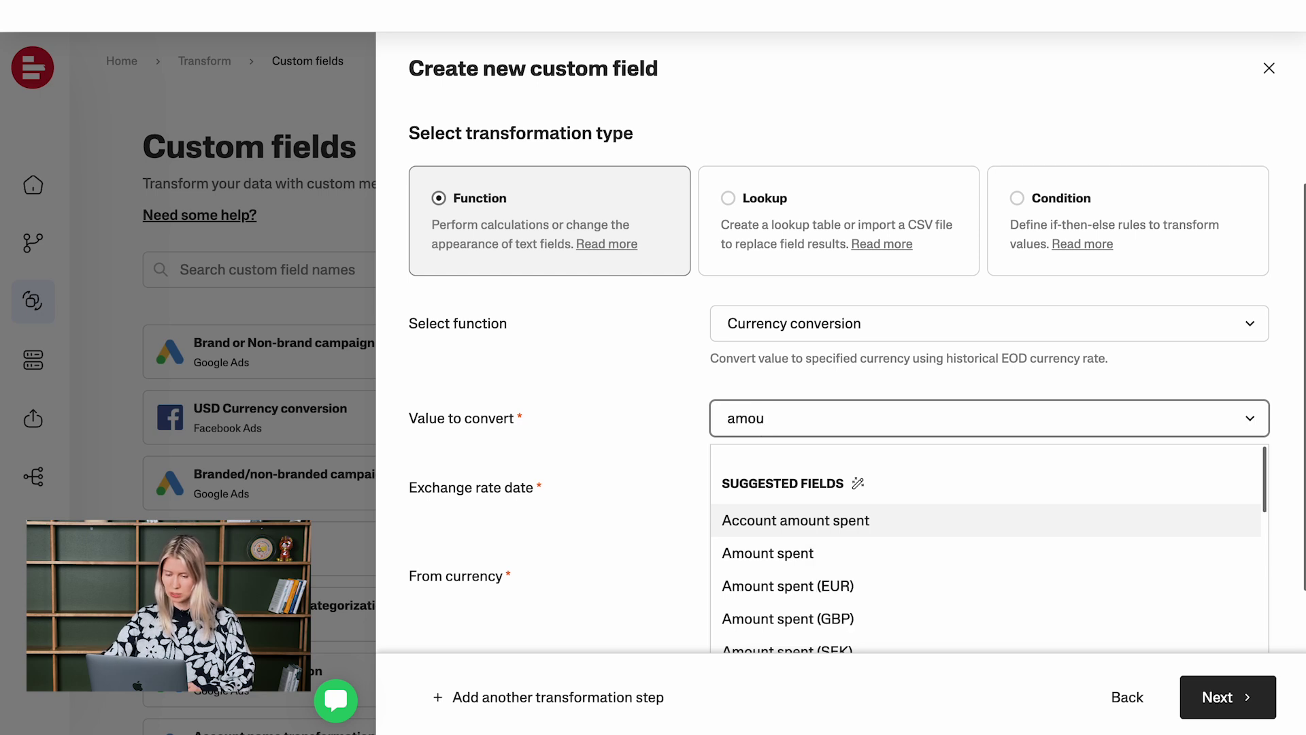
click(753, 552)
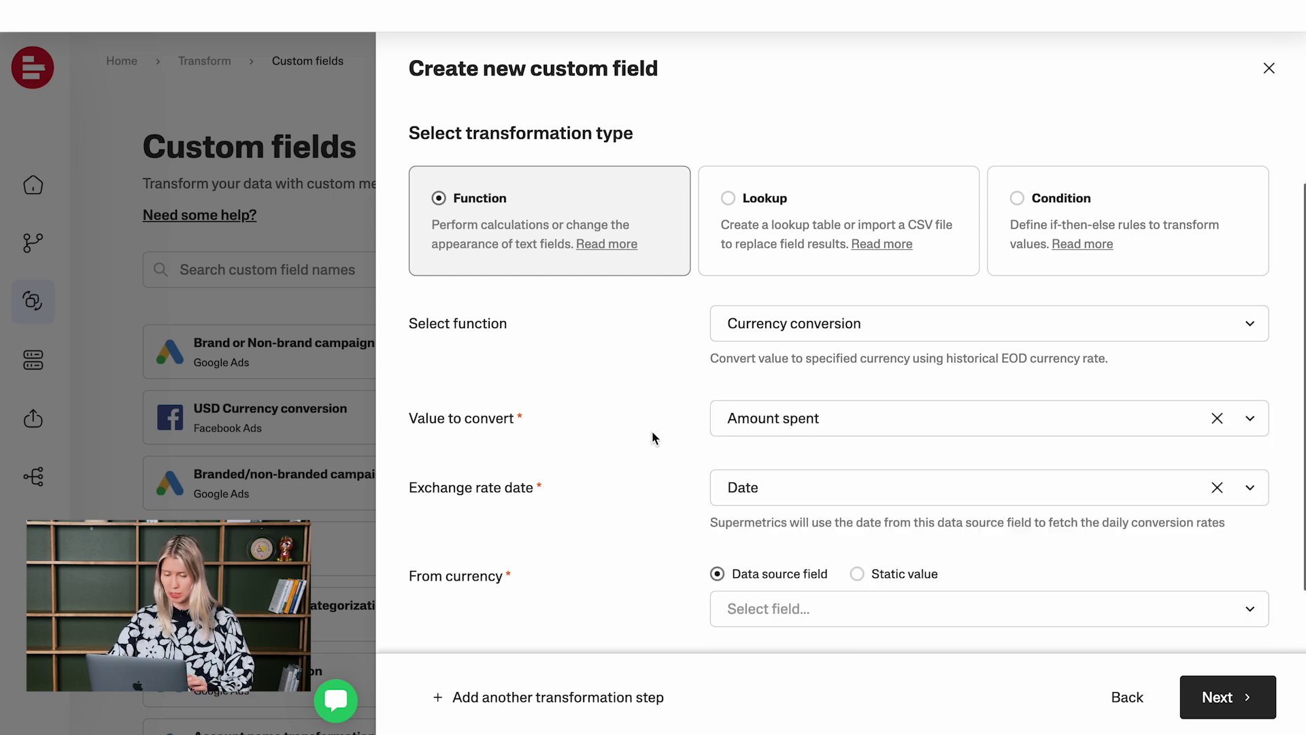
Step: Review the fields available for the exchange rate date, keeping Date selected
scroll(653, 433, down, 2)
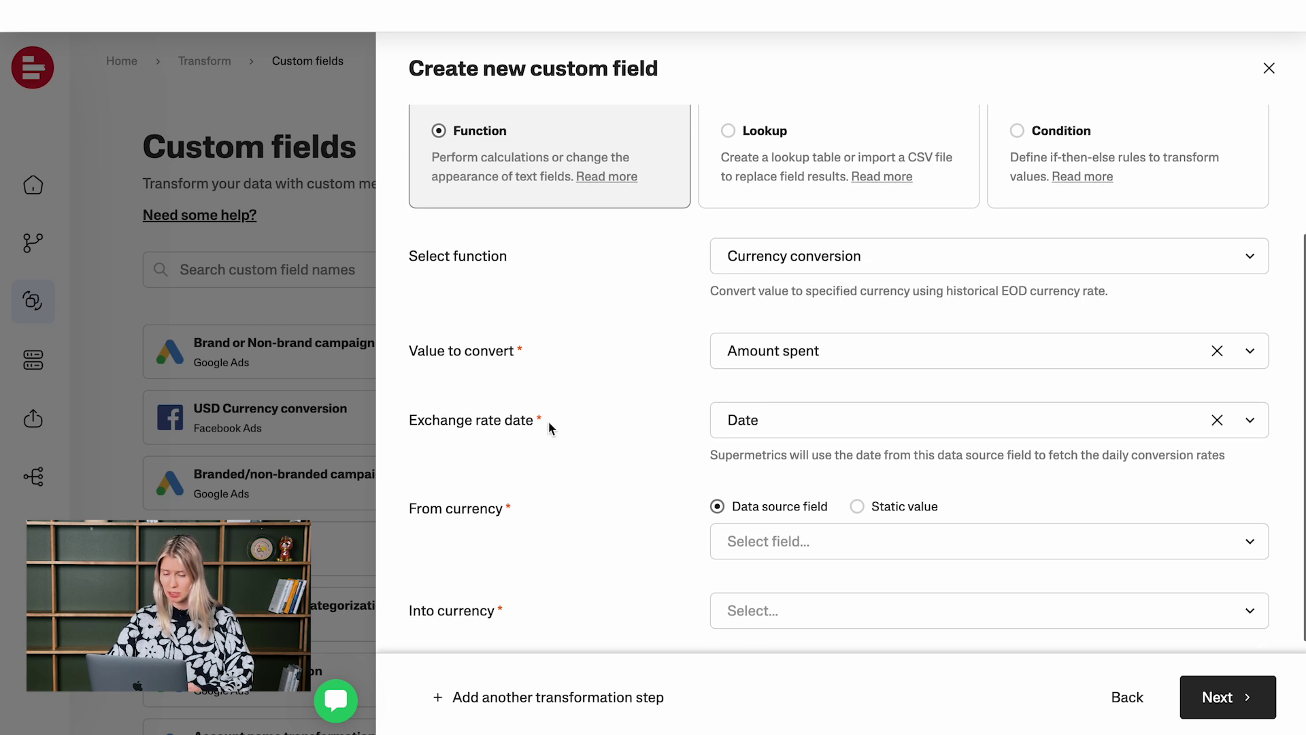
click(791, 425)
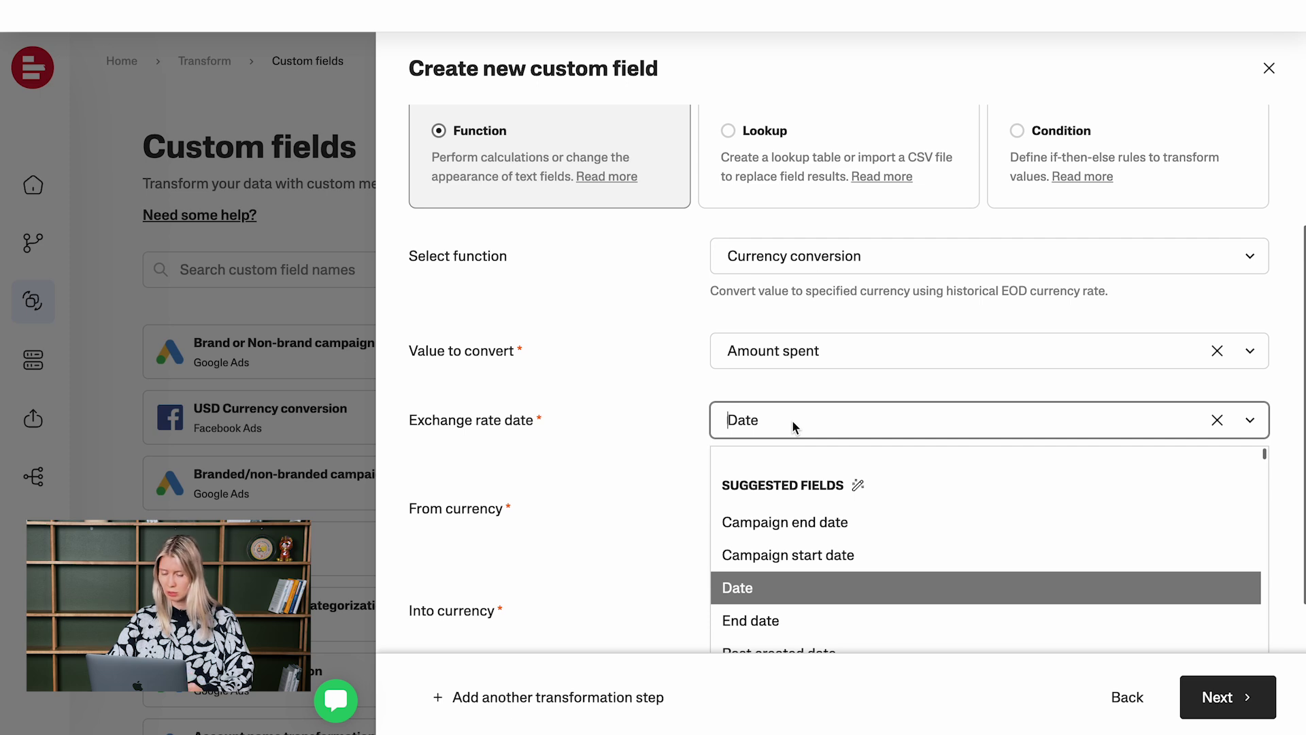
click(649, 468)
scroll(650, 470, down, 1)
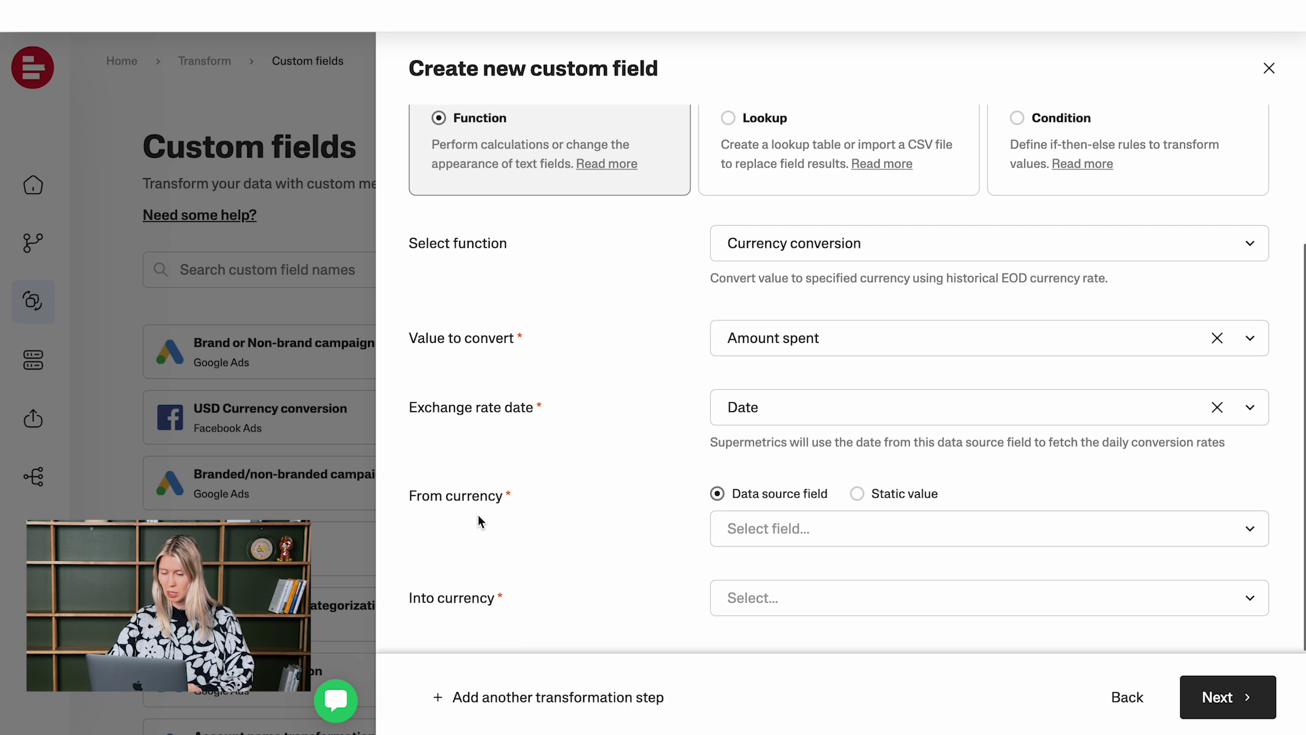
click(869, 502)
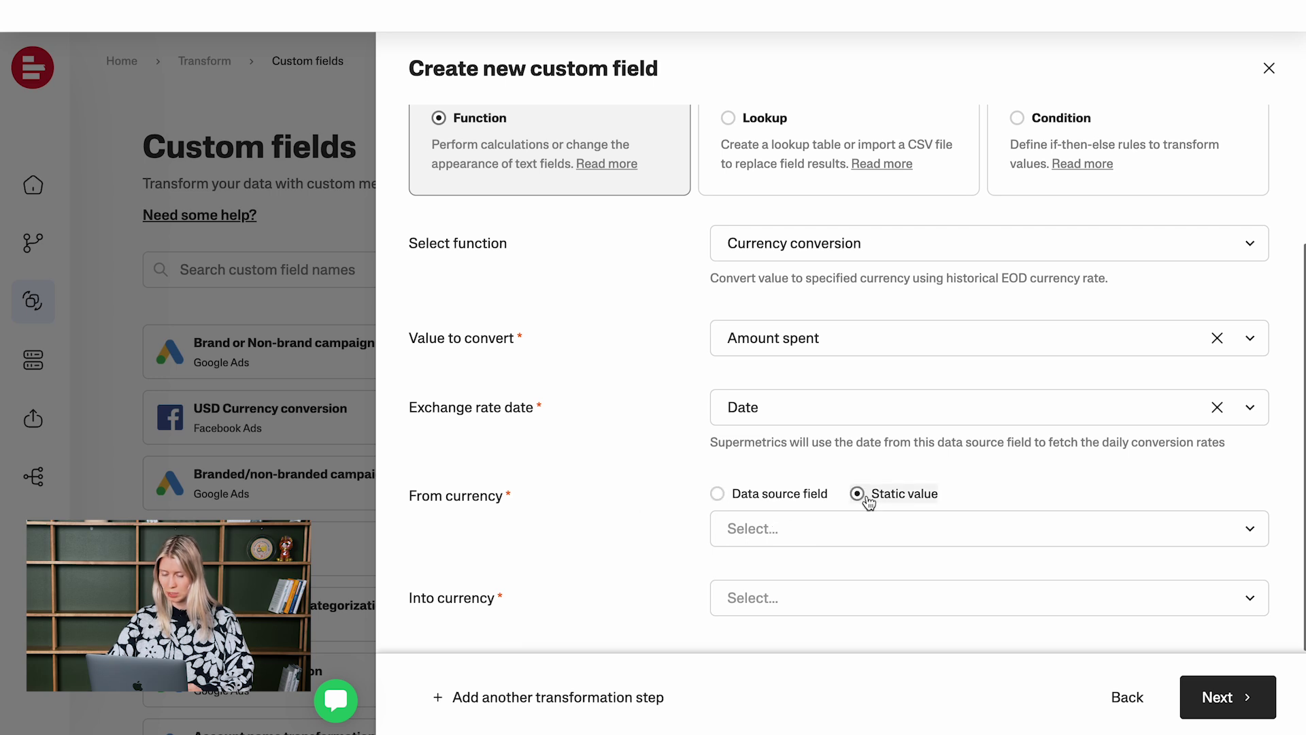
click(803, 528)
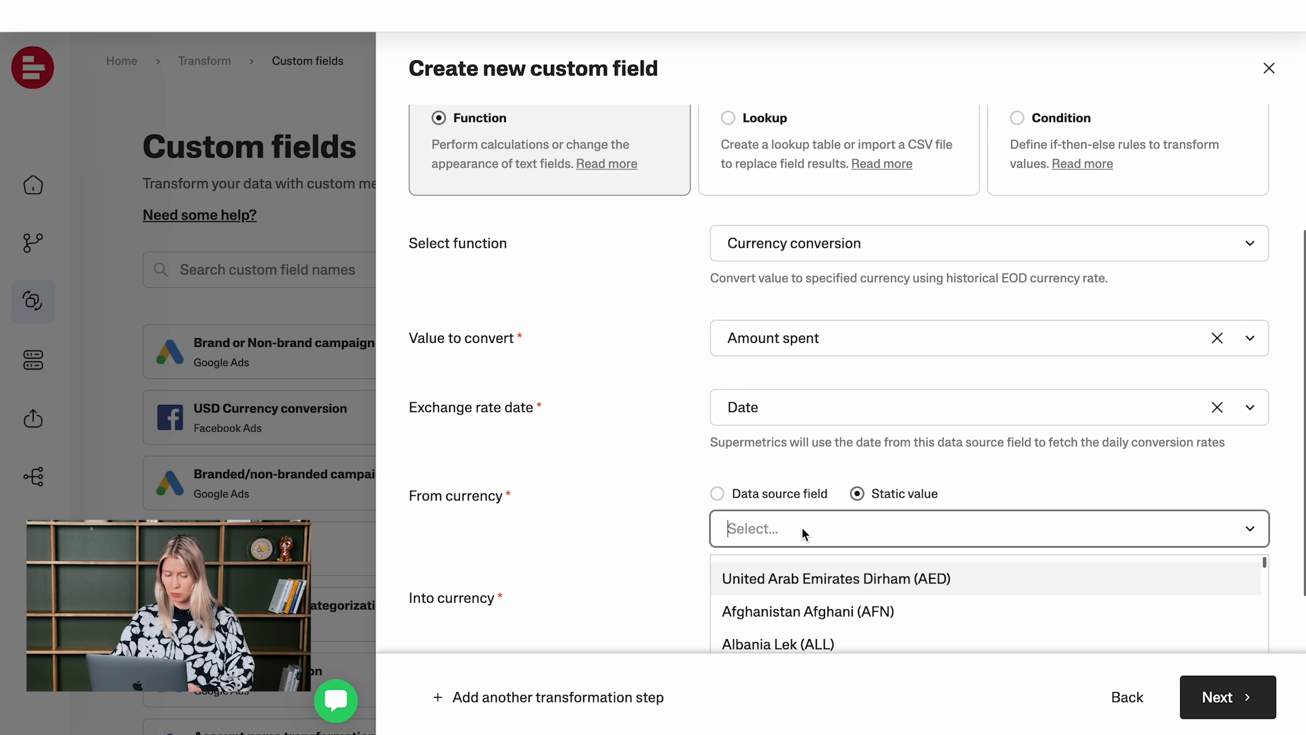
text(eur)
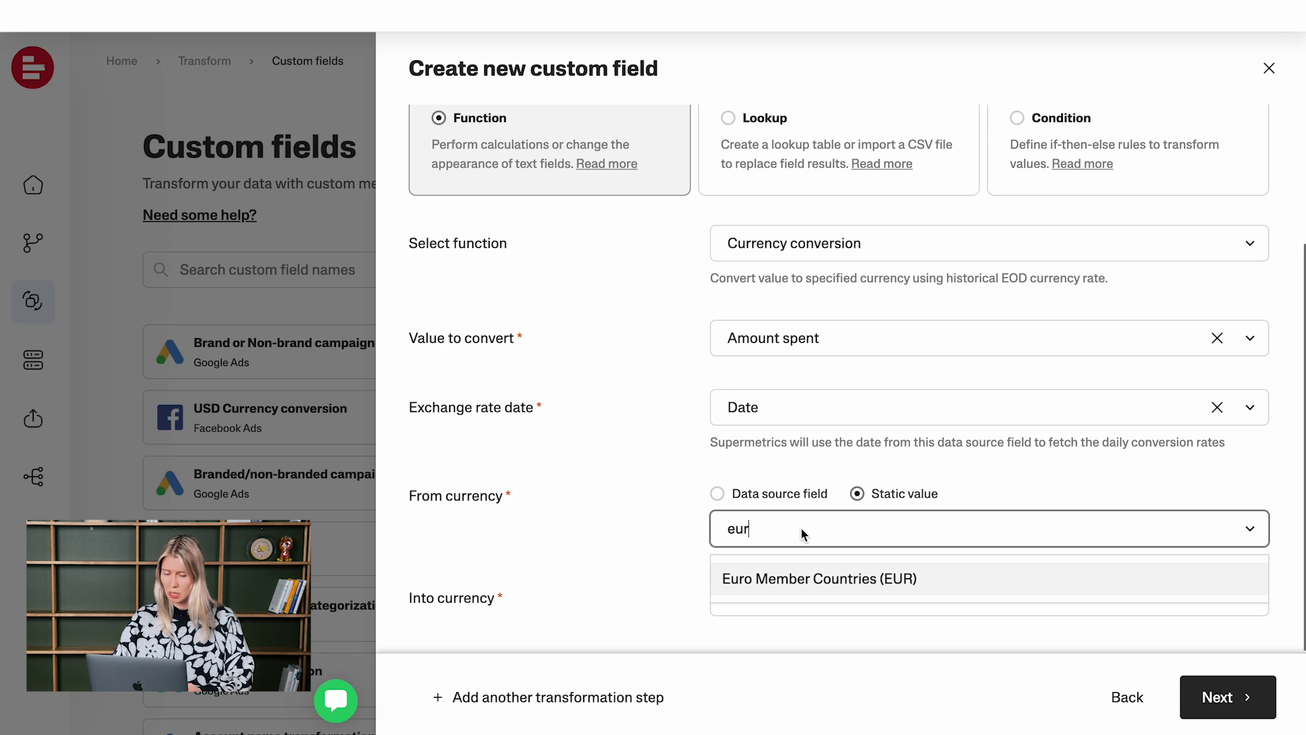
key(BackSpace)
key(BackSpace)
key(BackSpace)
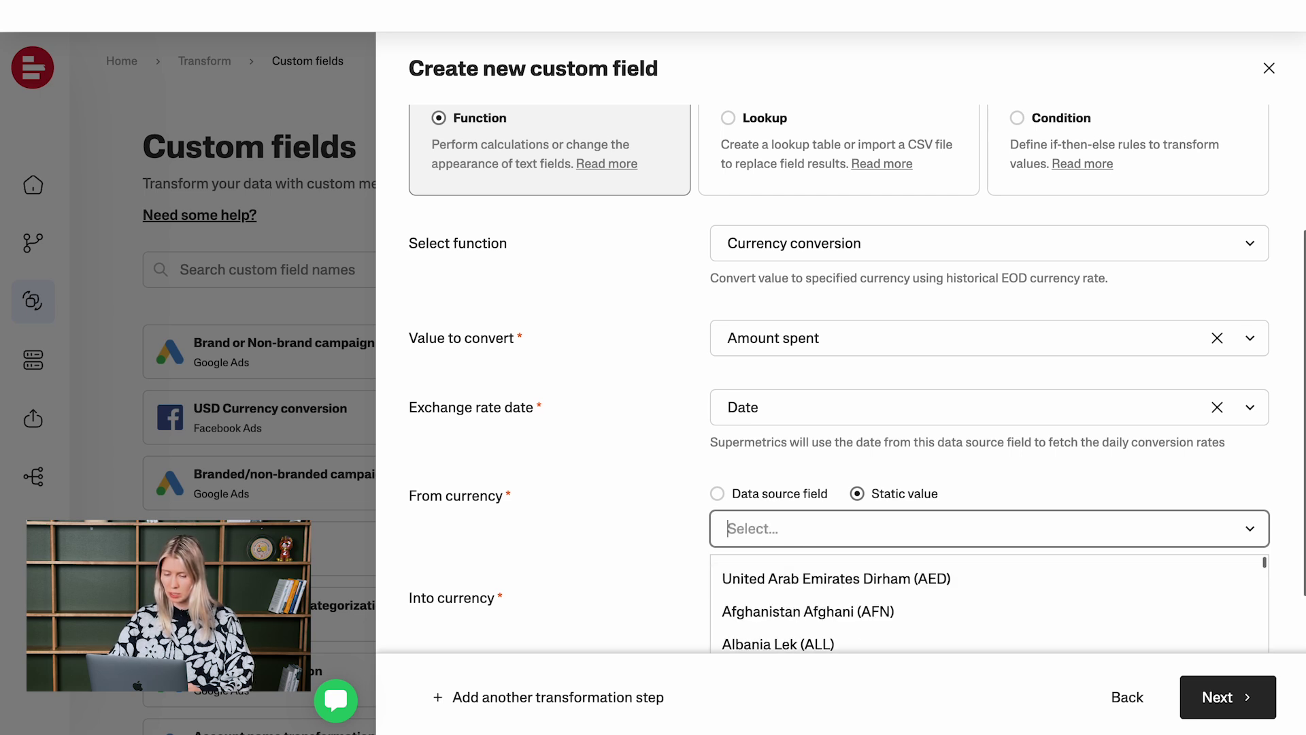
click(740, 501)
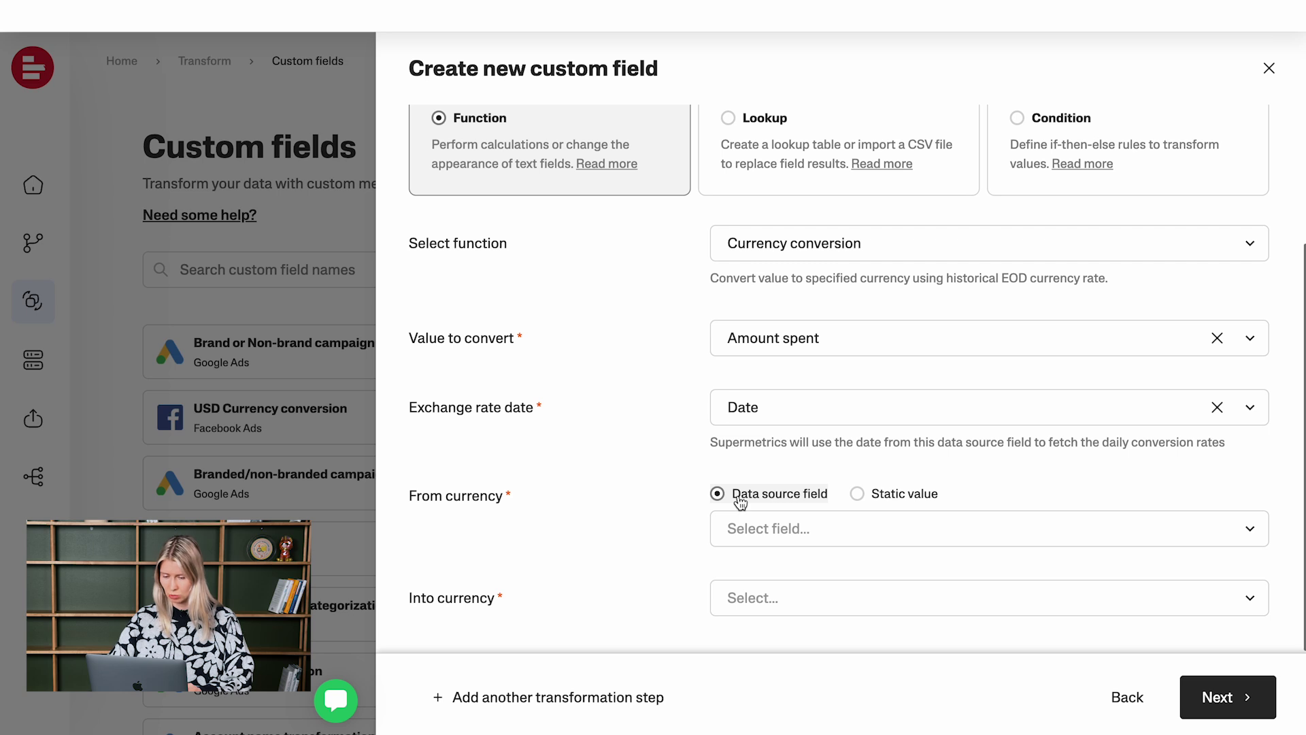
Step: Set the conversion to run from the Account currency field into United States Dollar (USD)
click(774, 529)
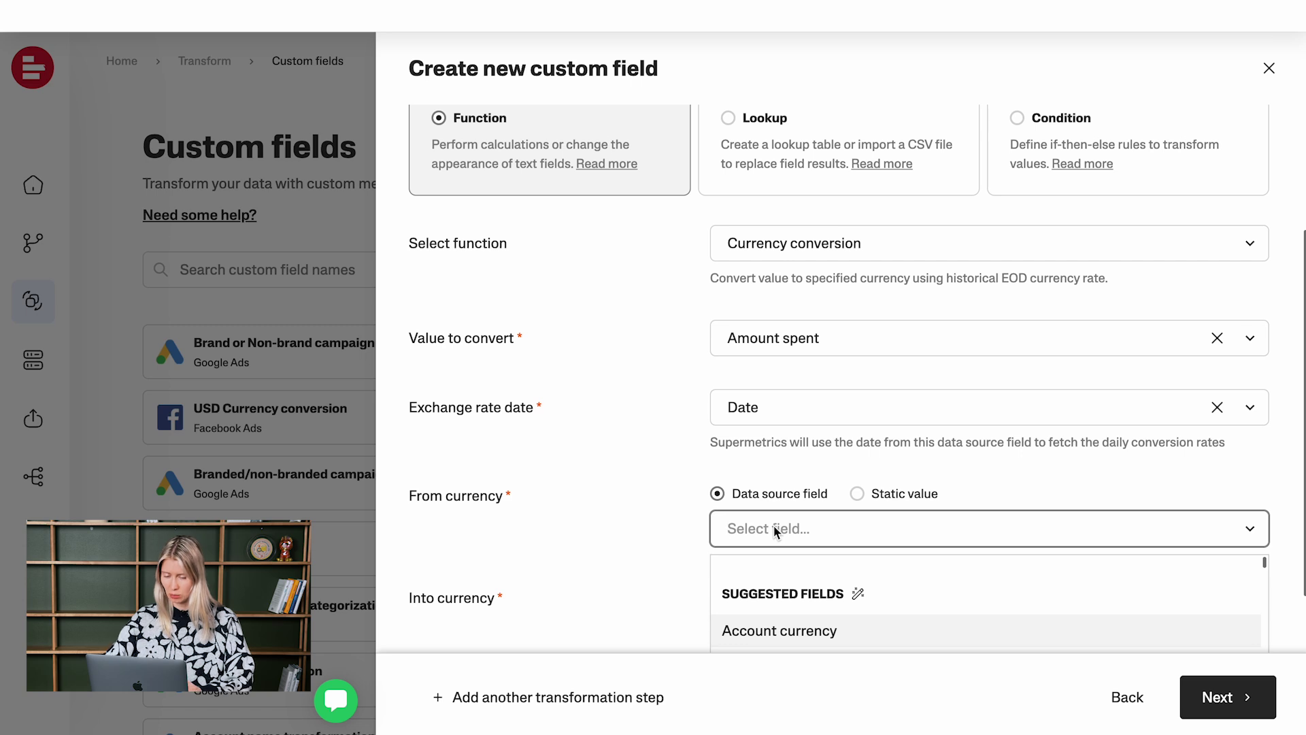
click(778, 640)
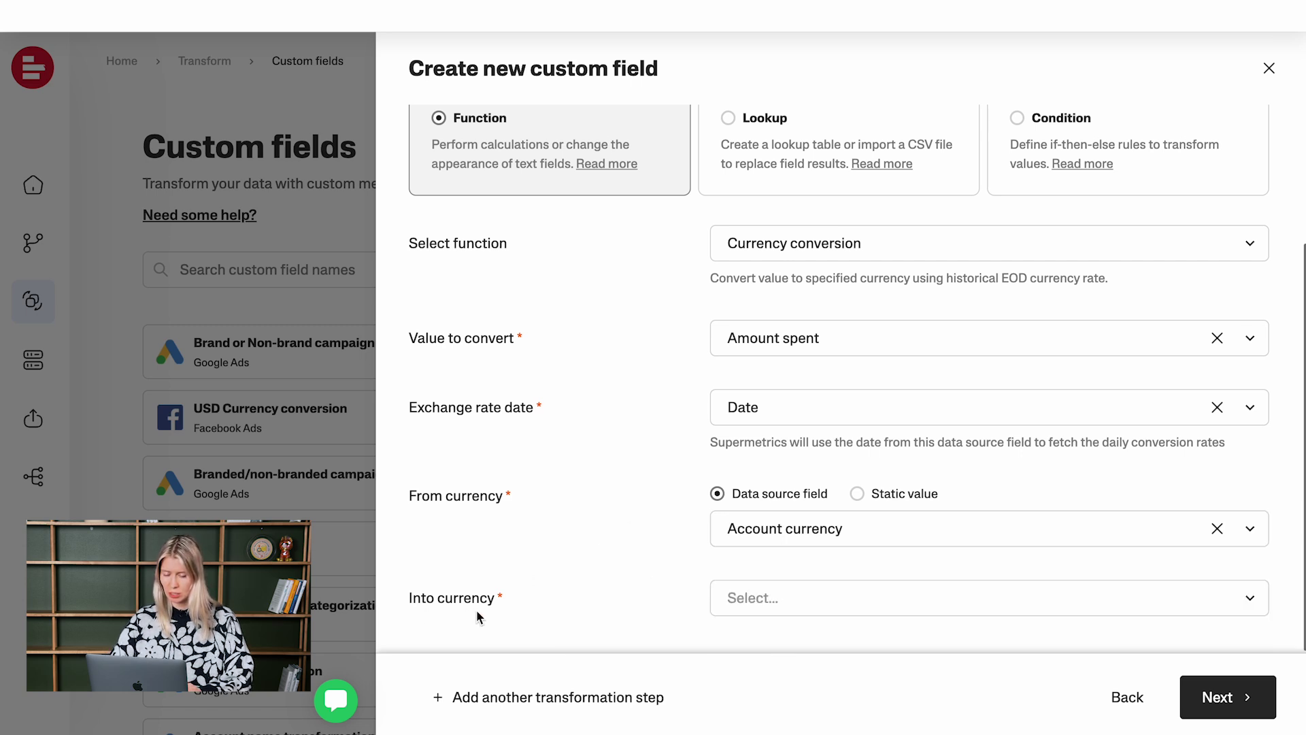
click(782, 597)
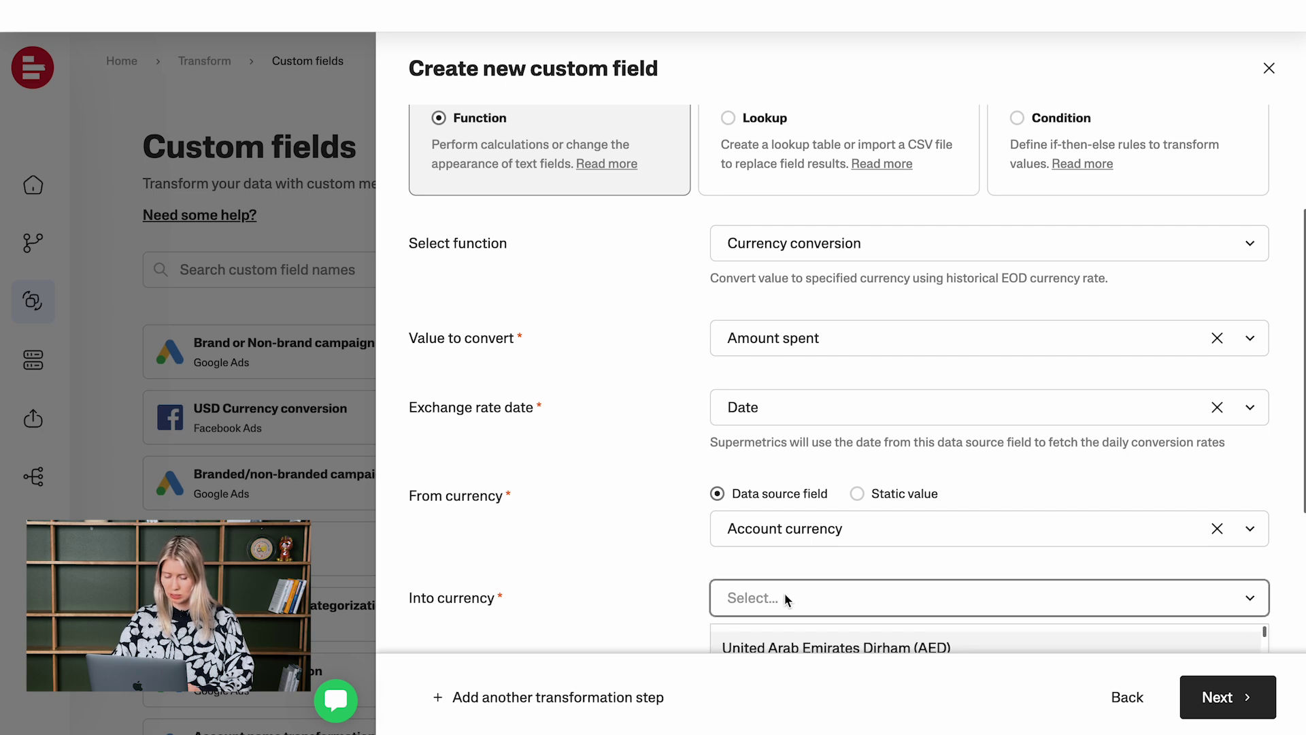
text(usd)
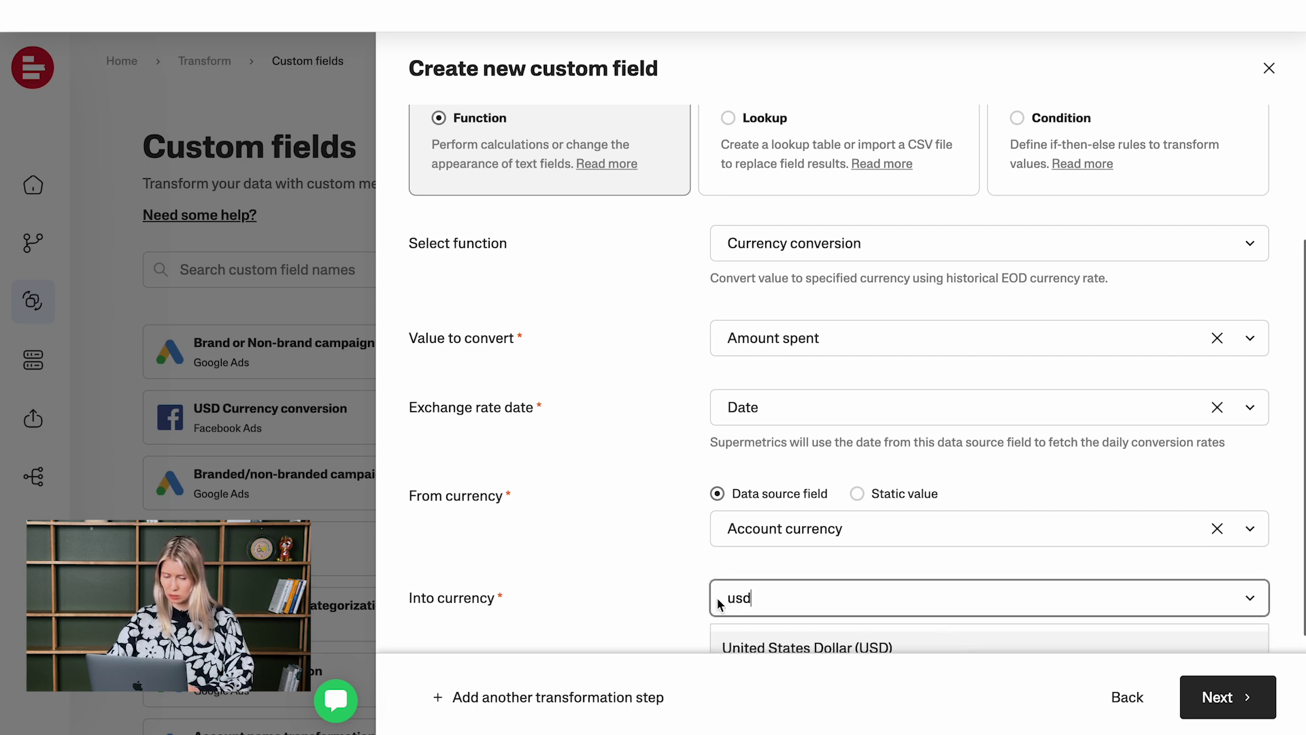
click(757, 624)
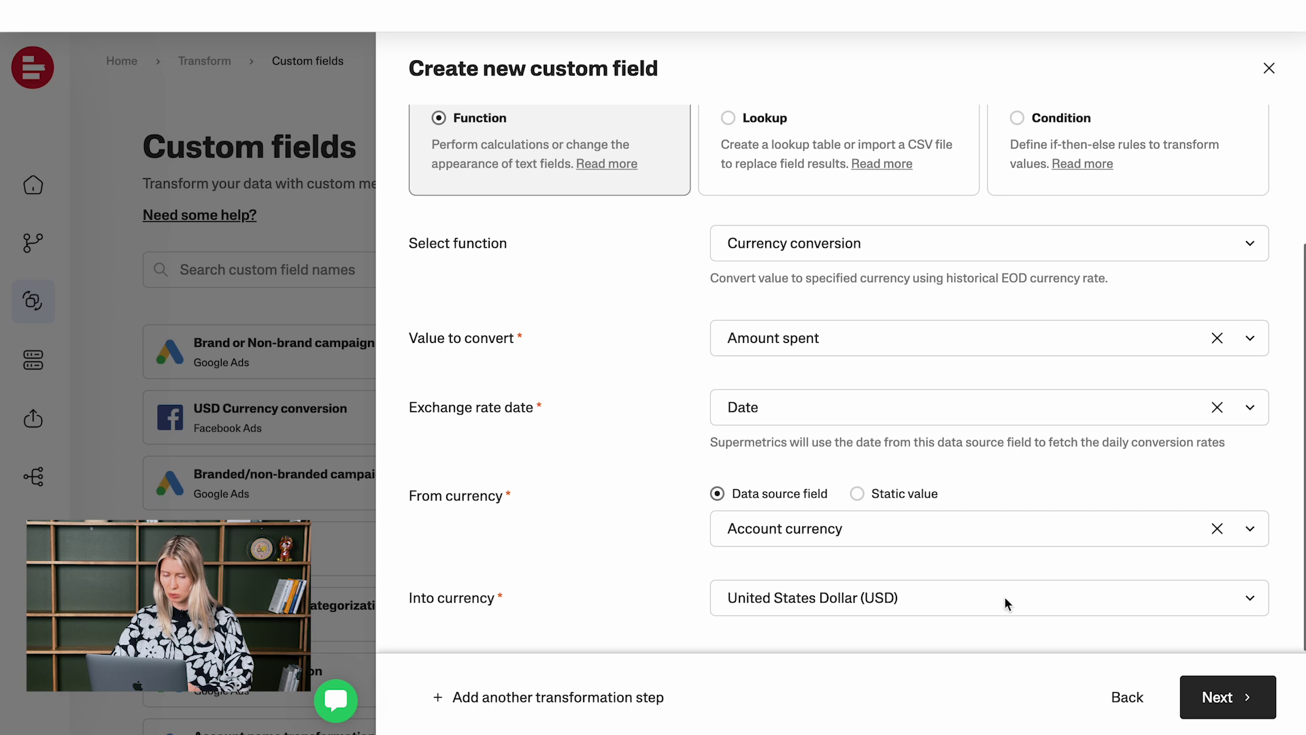
Step: Name the custom field "Currency conversion USD" and save it
click(1232, 698)
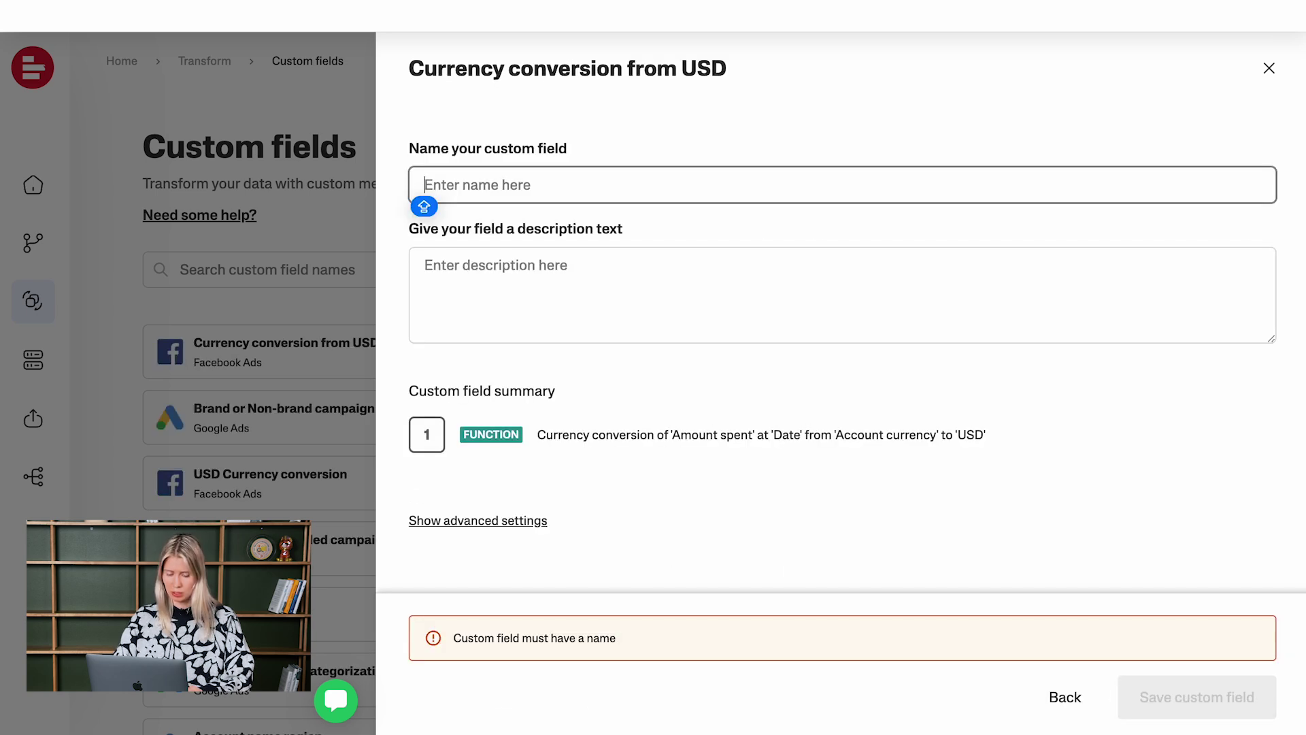
text(Currency )
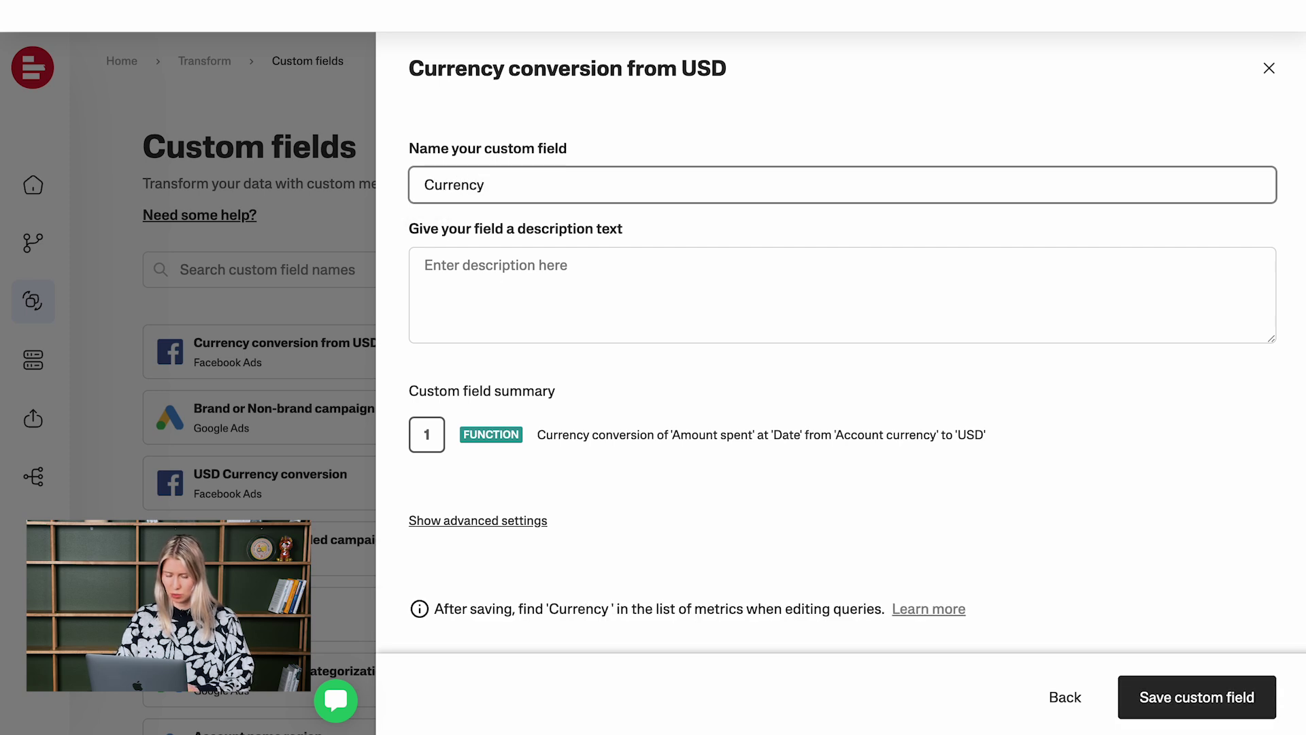
text(conversio)
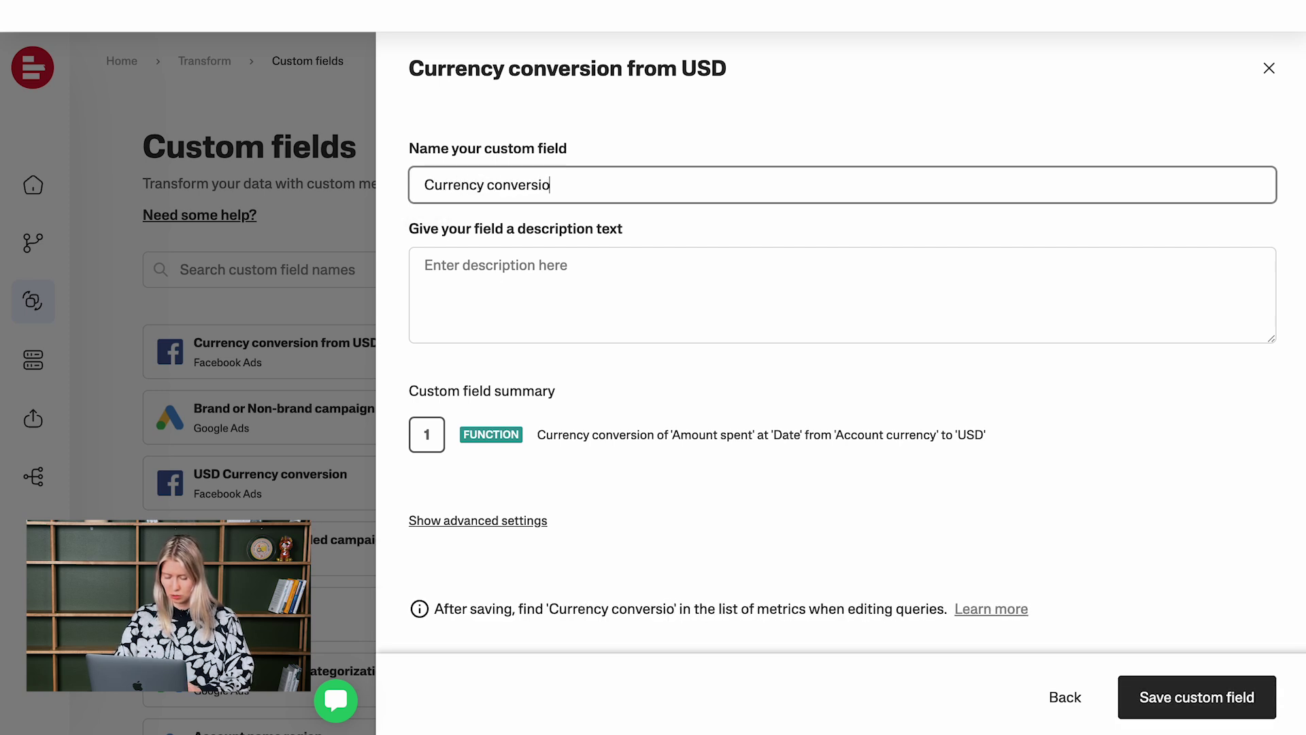
text(n USD)
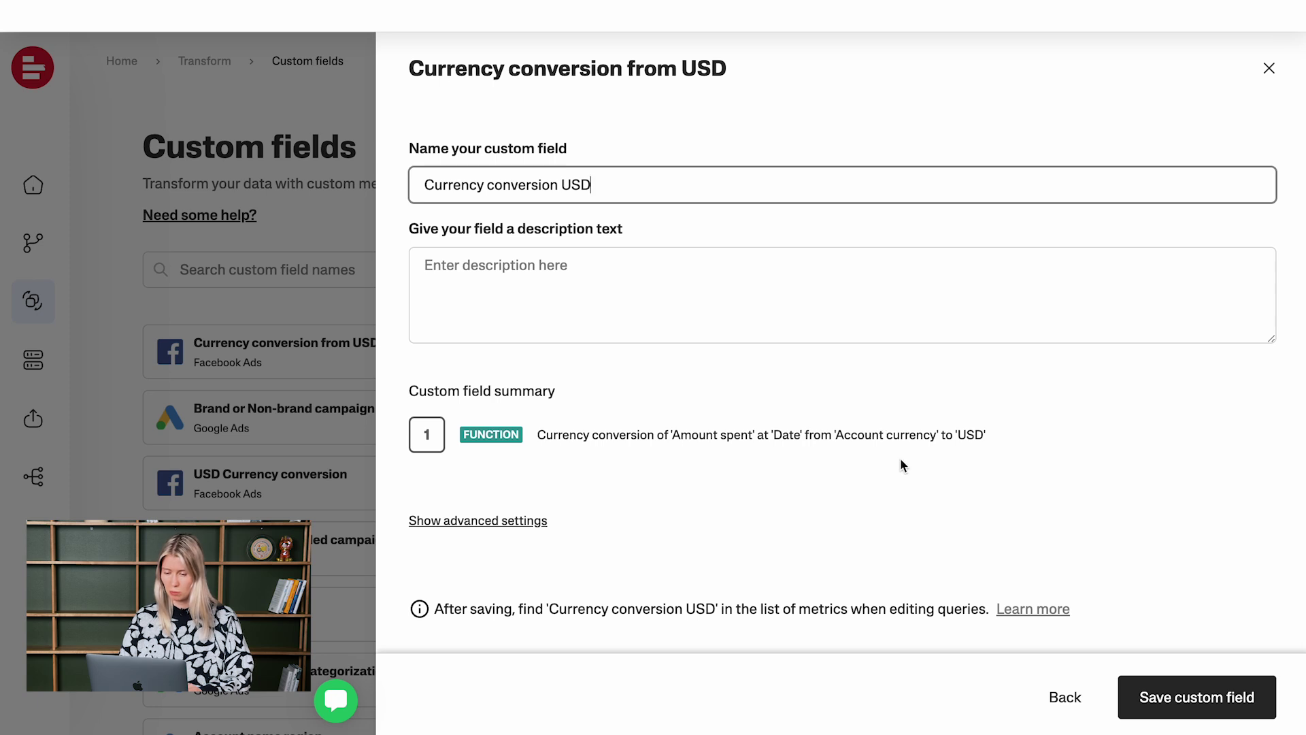
click(1180, 701)
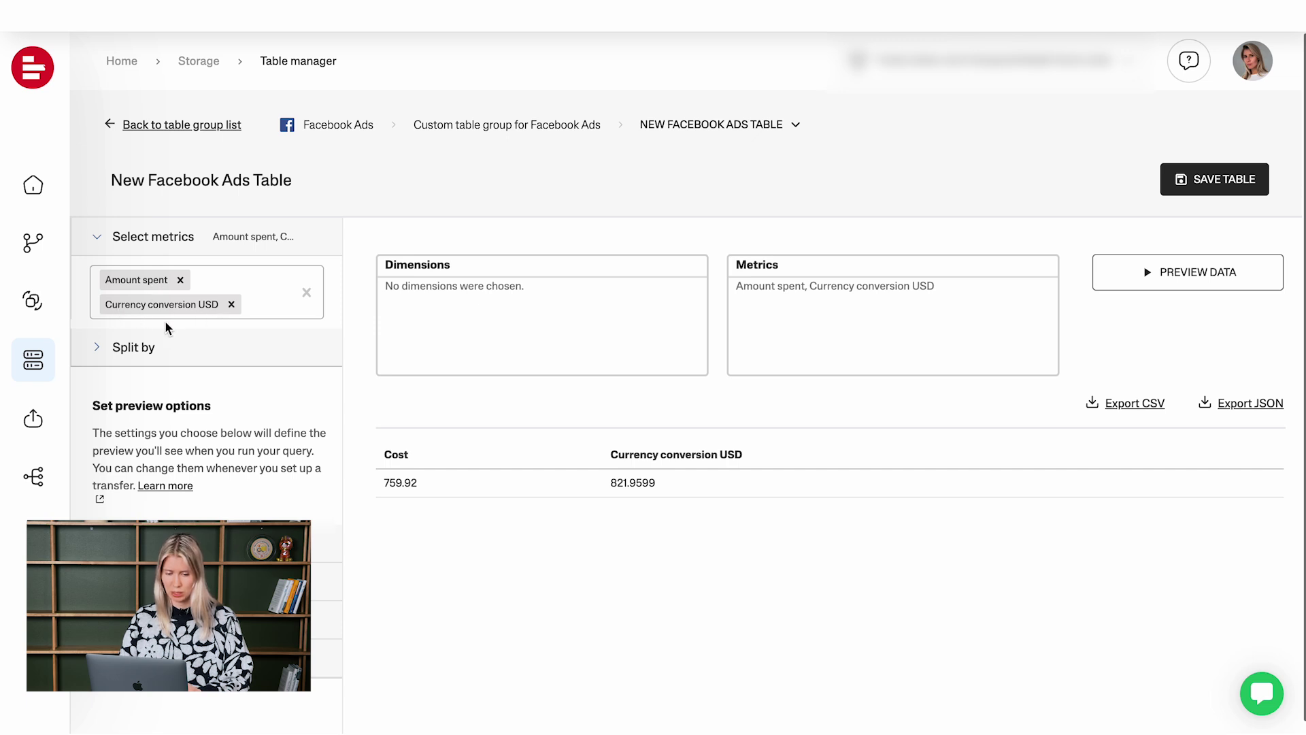
click(184, 238)
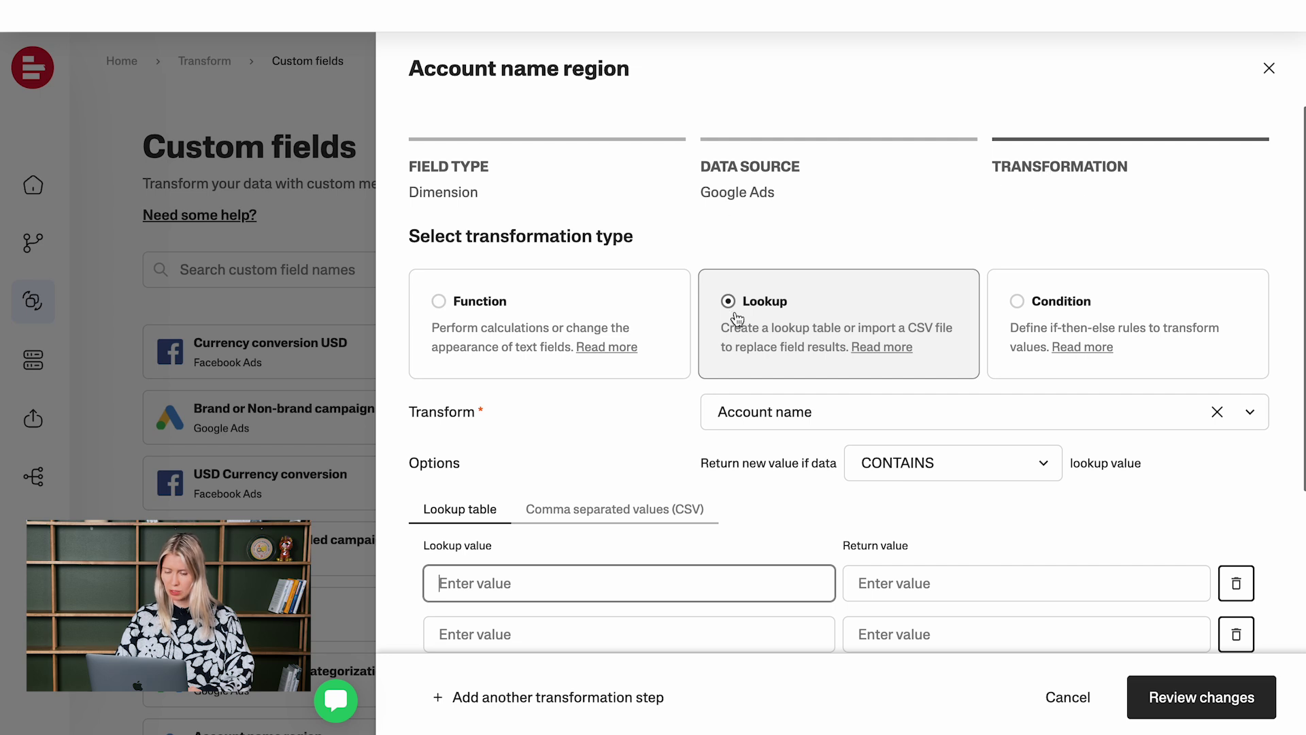
Step: Review the match options for the account name lookup, keeping CONTAINS
scroll(737, 317, down, 2)
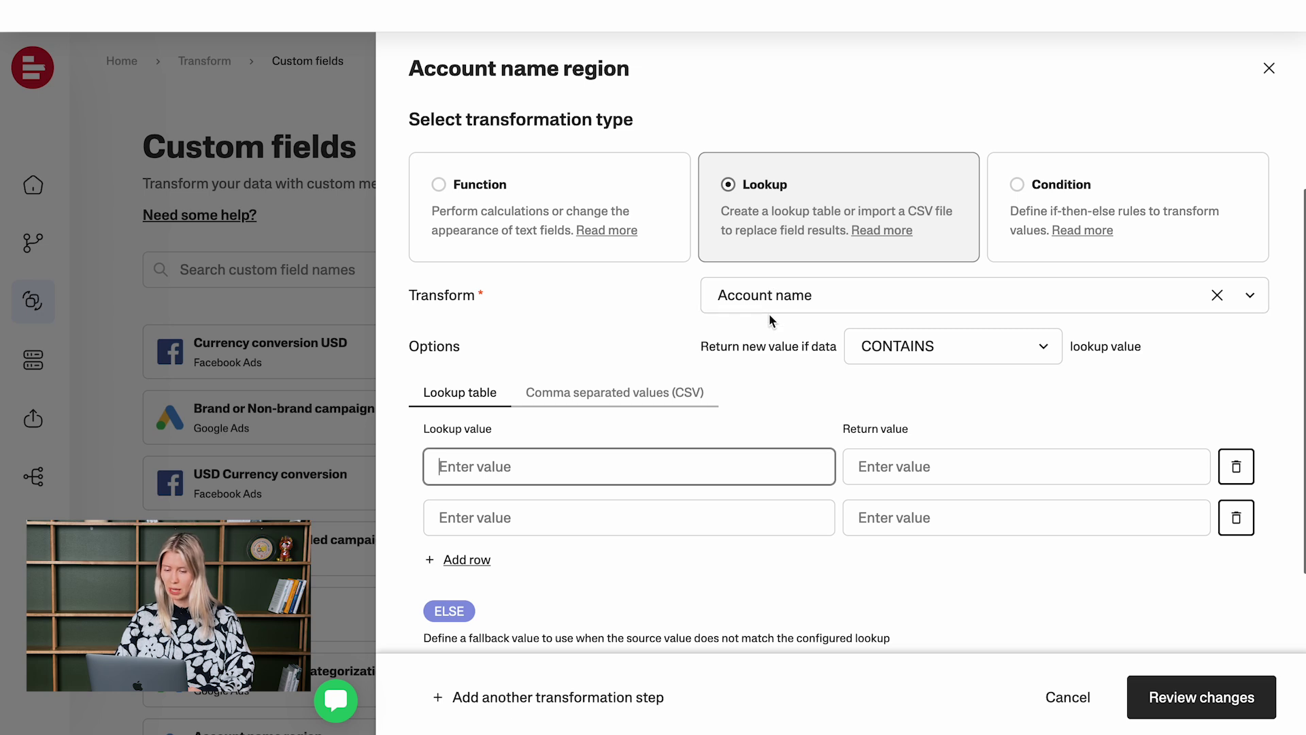
click(1041, 348)
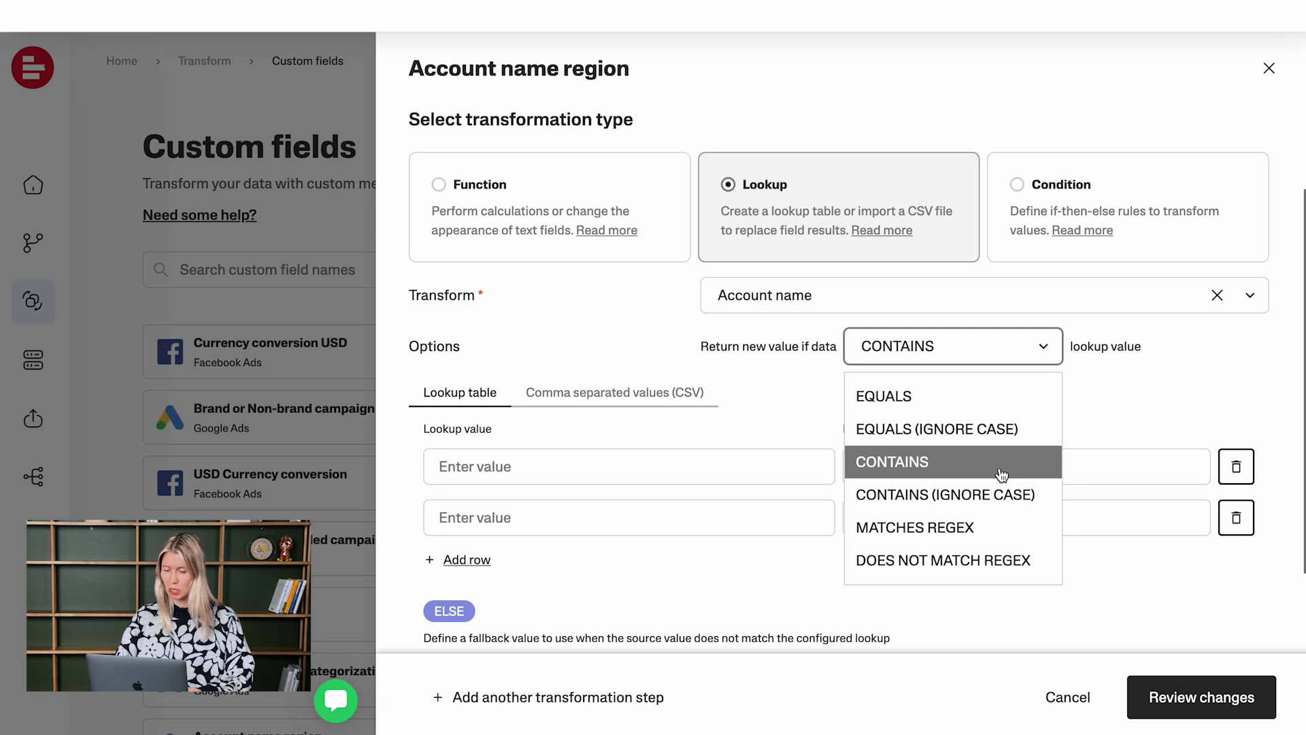
click(753, 389)
Step: Enter "Blue Ads UK" and "Blue Ads US" as the two lookup values in the lookup table
click(603, 465)
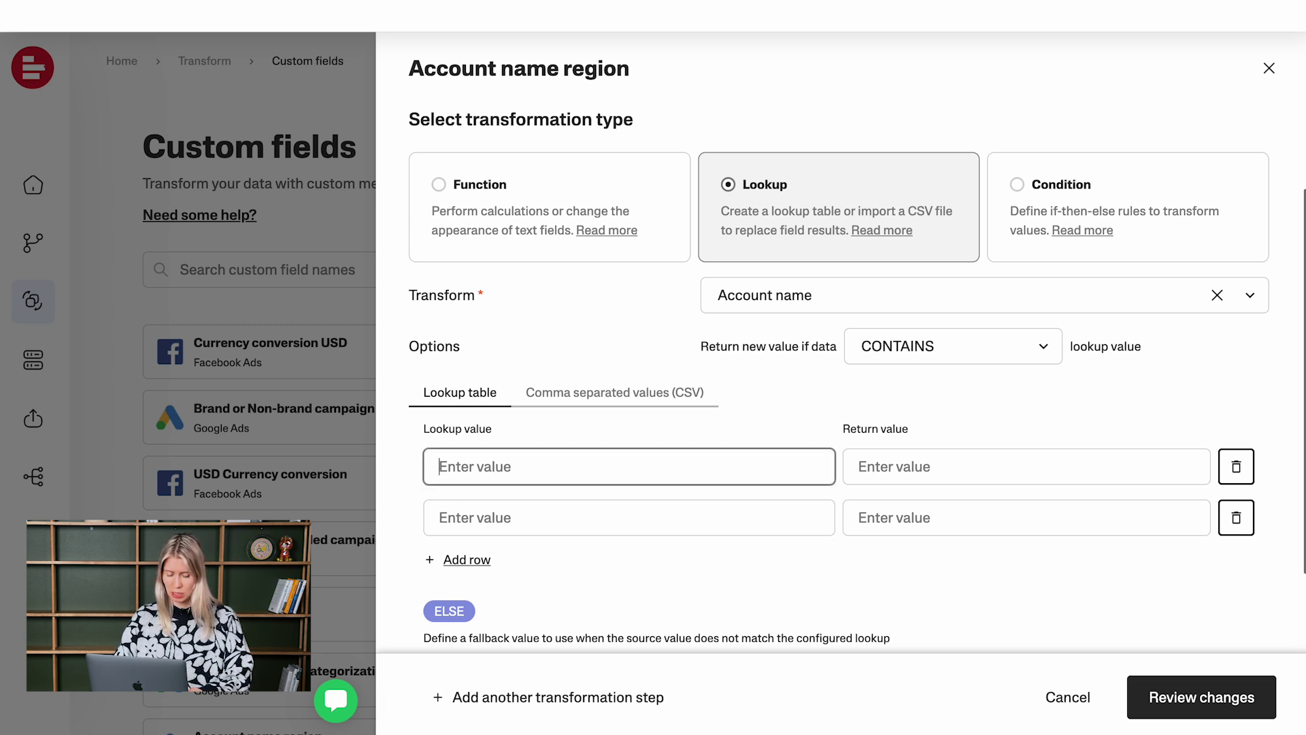
key(Caps_Lock)
text(B)
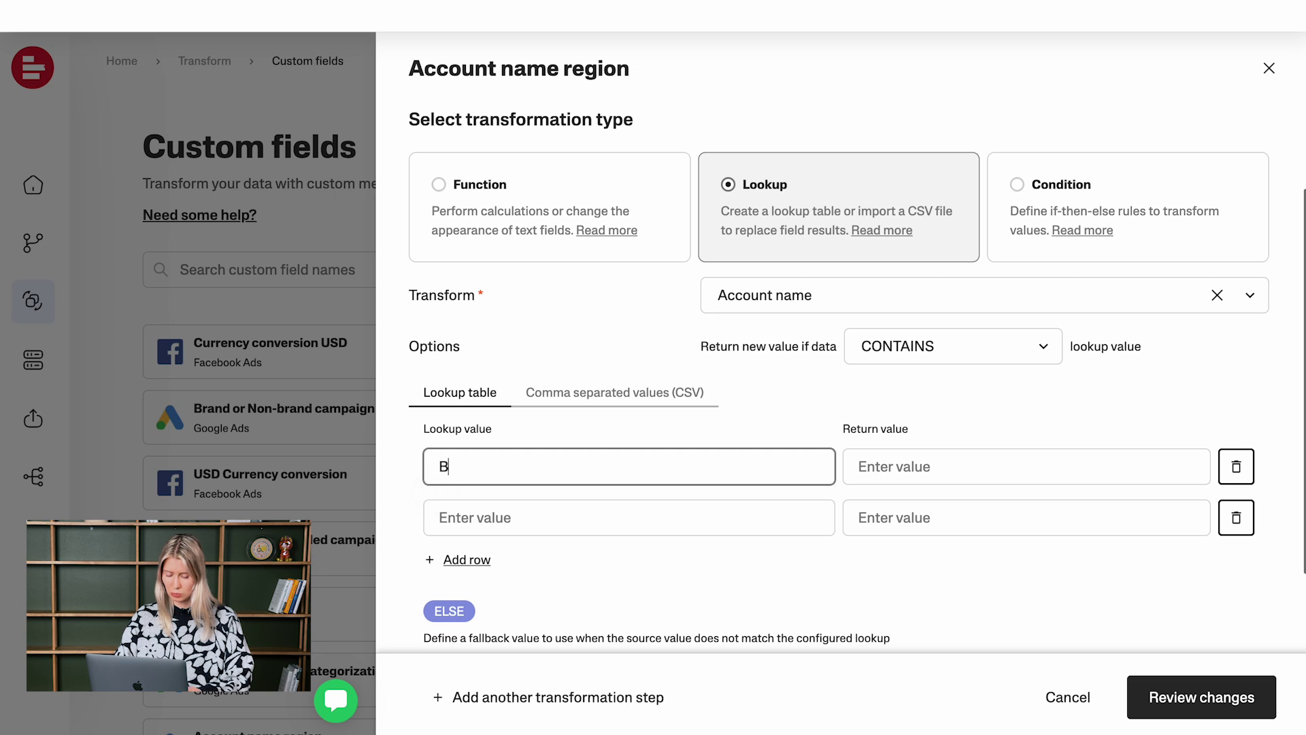
text(lue Ads)
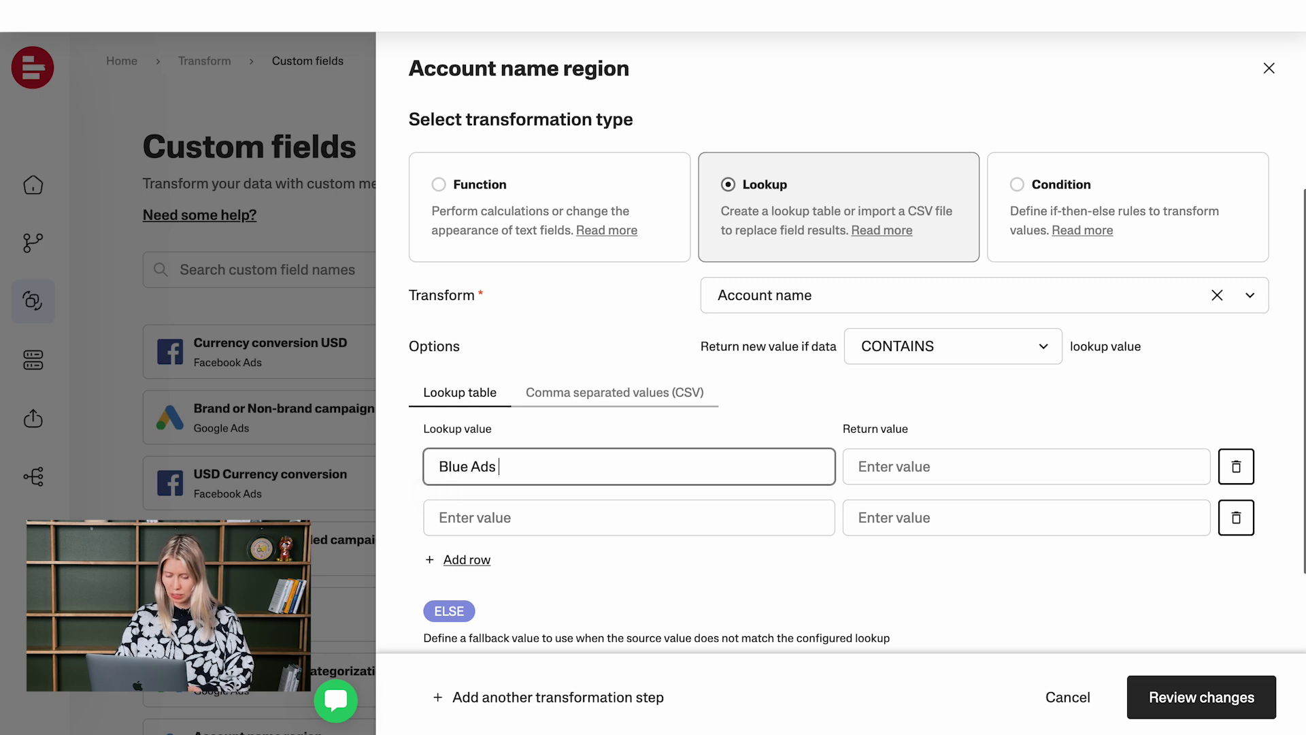
key(Caps_Lock)
text(UK)
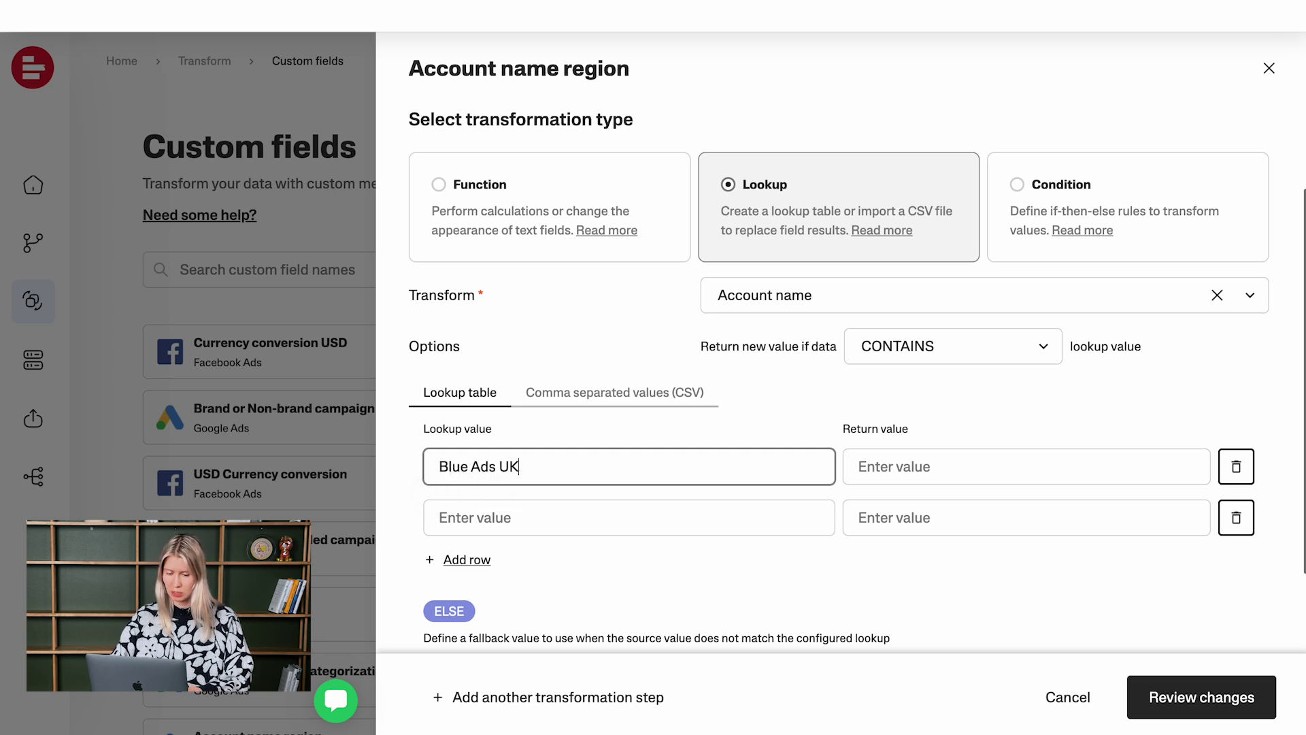
click(587, 507)
text(B)
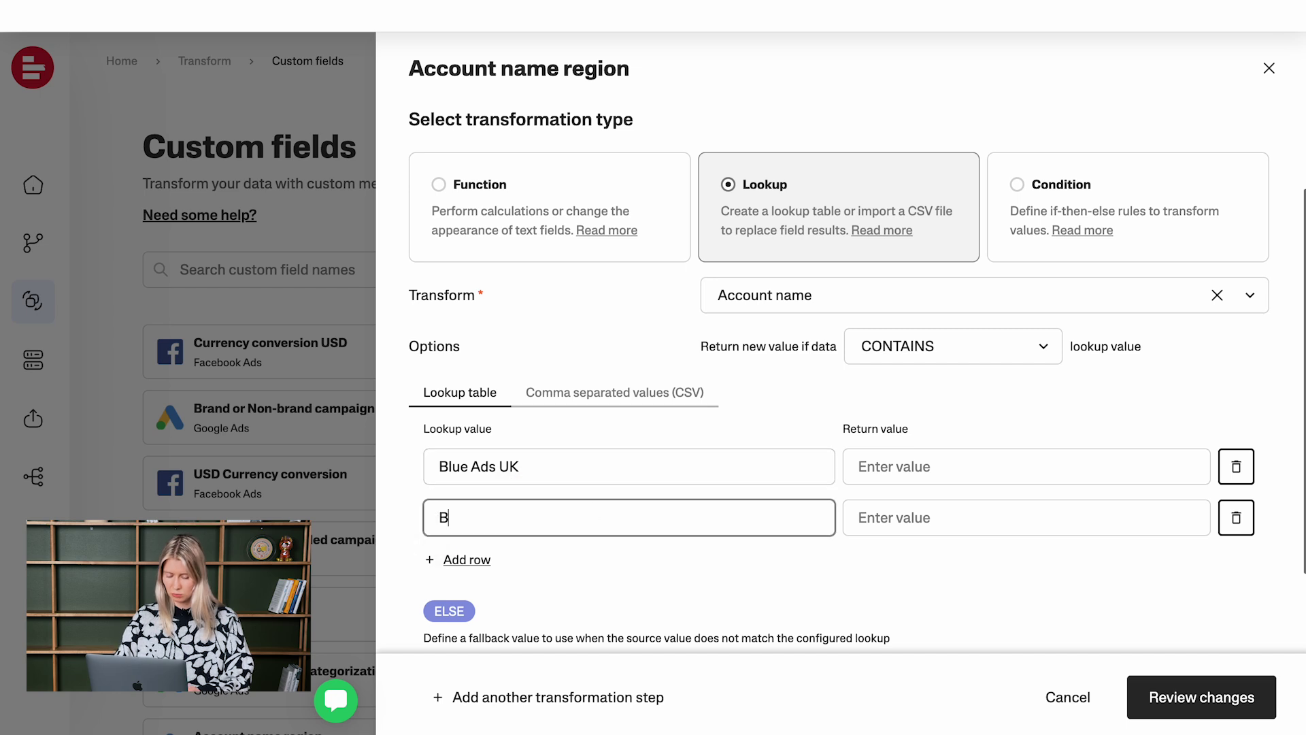
text(lue Ads)
key(Caps_Lock)
text(US)
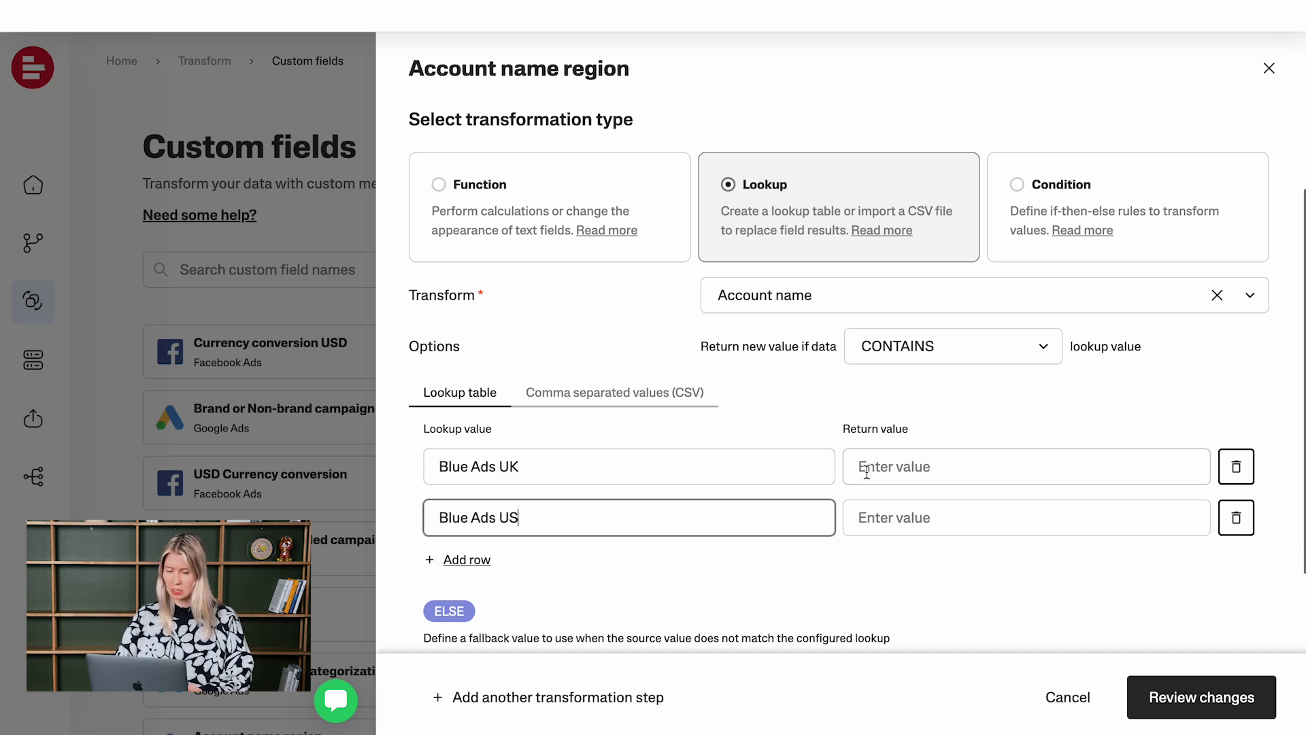
Step: Set the return values to "UK" for Blue Ads UK and "USA" for Blue Ads US
click(914, 468)
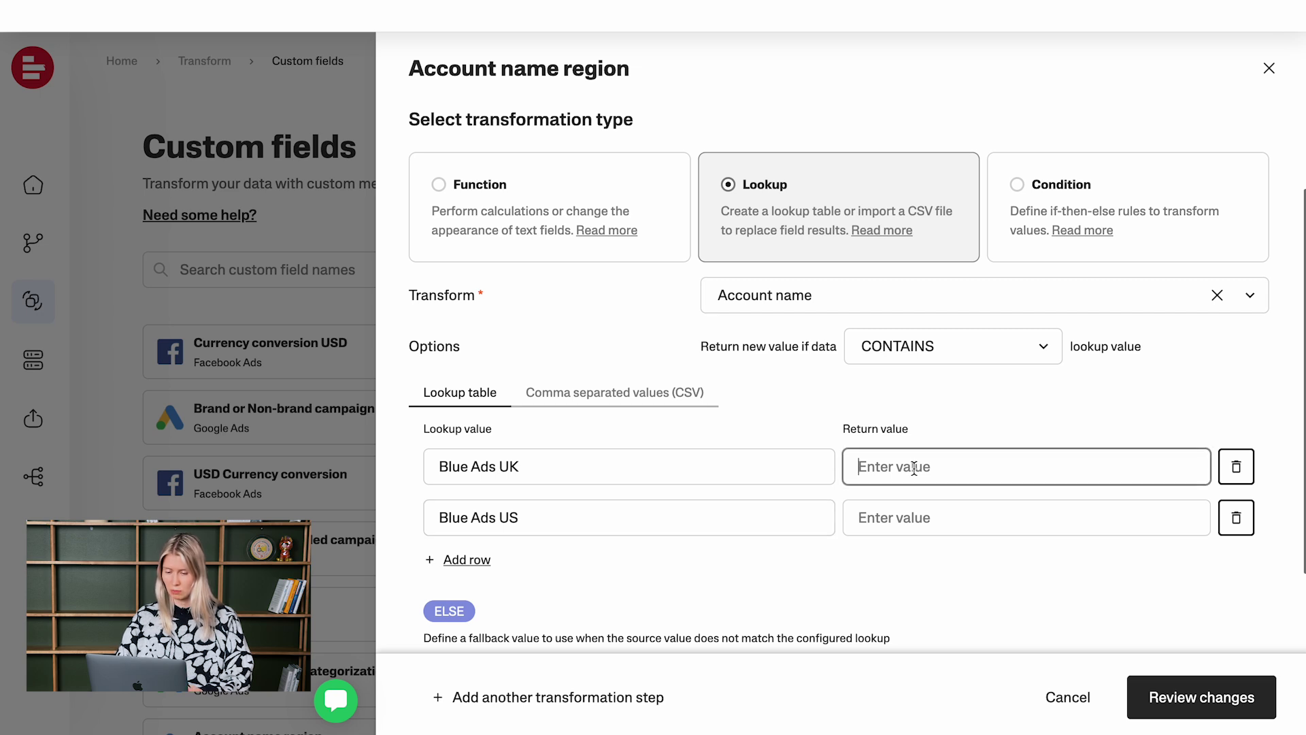
key(Caps_Lock)
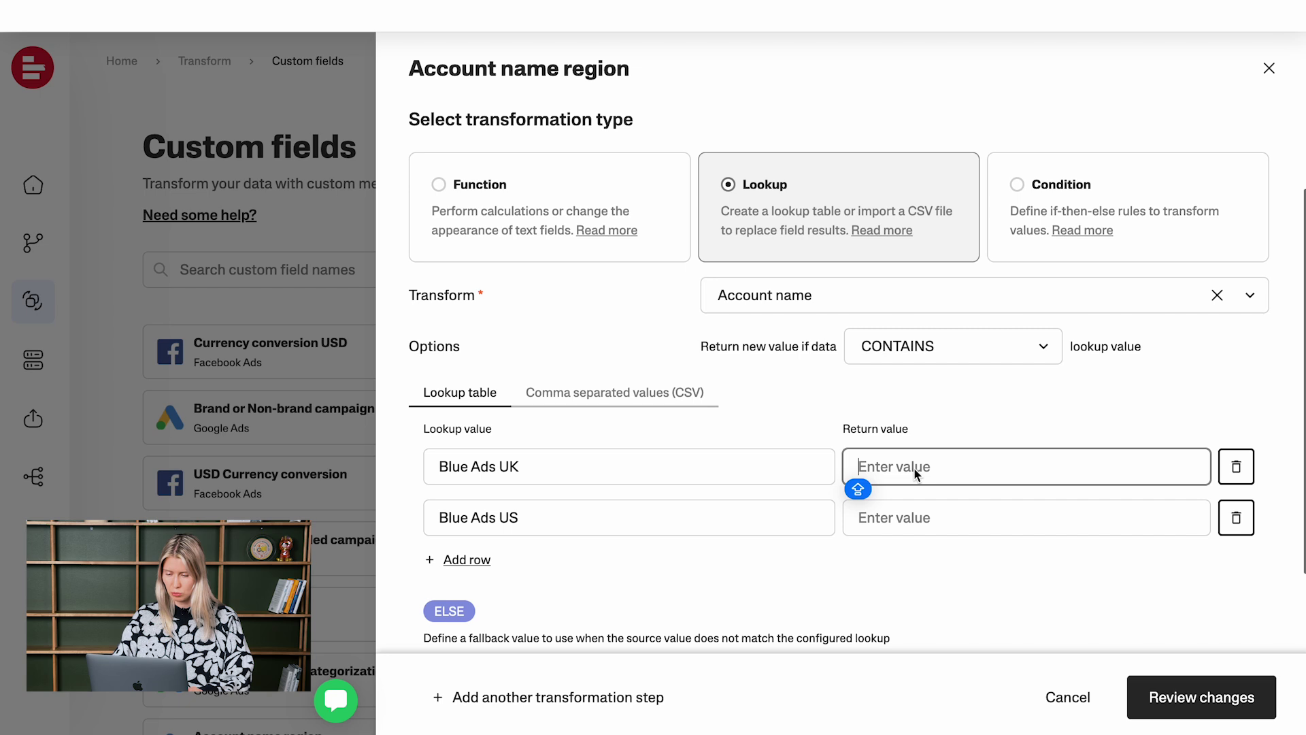
text(UK)
click(924, 521)
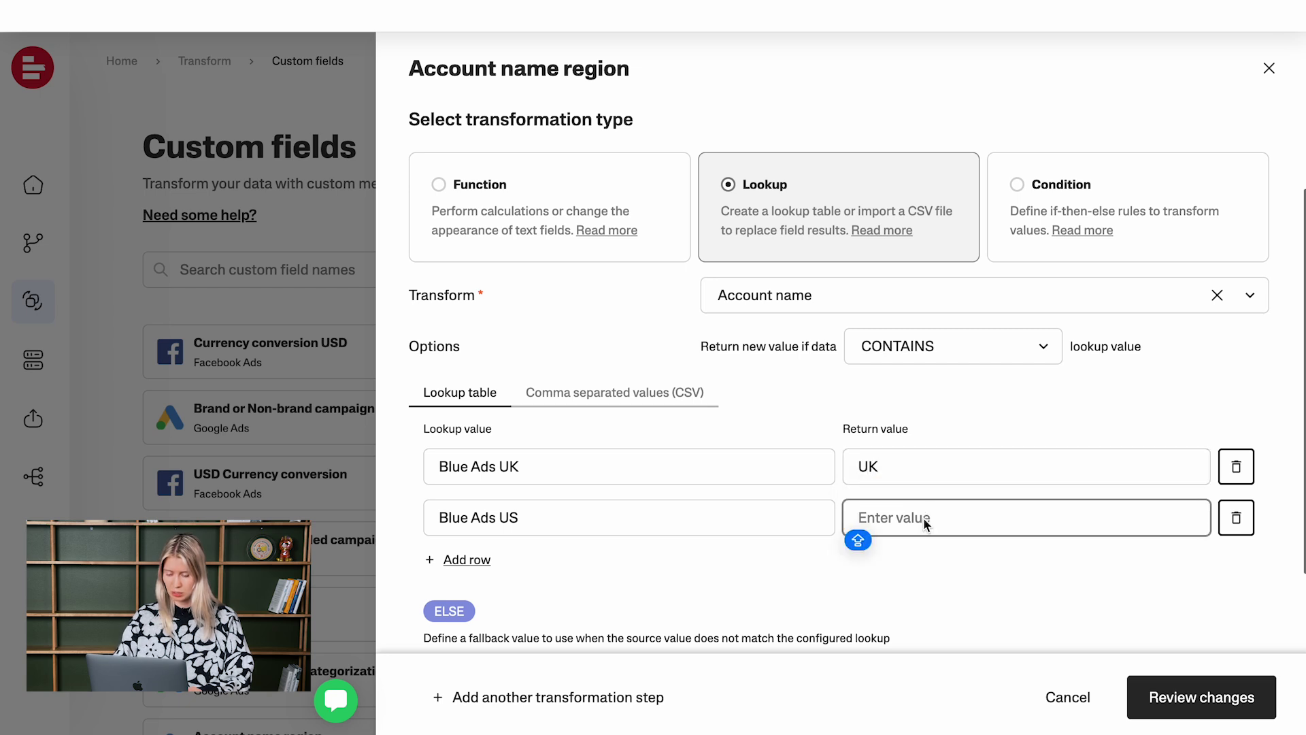
text(USA)
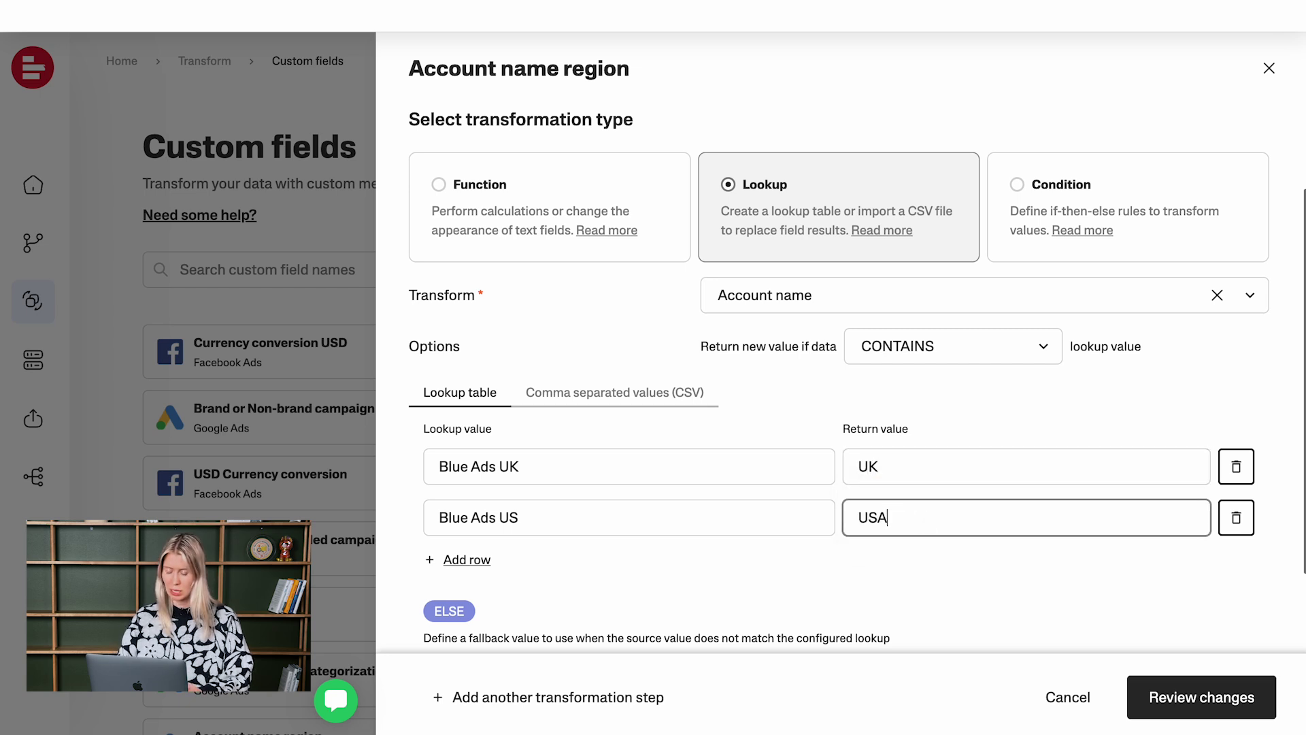
click(788, 412)
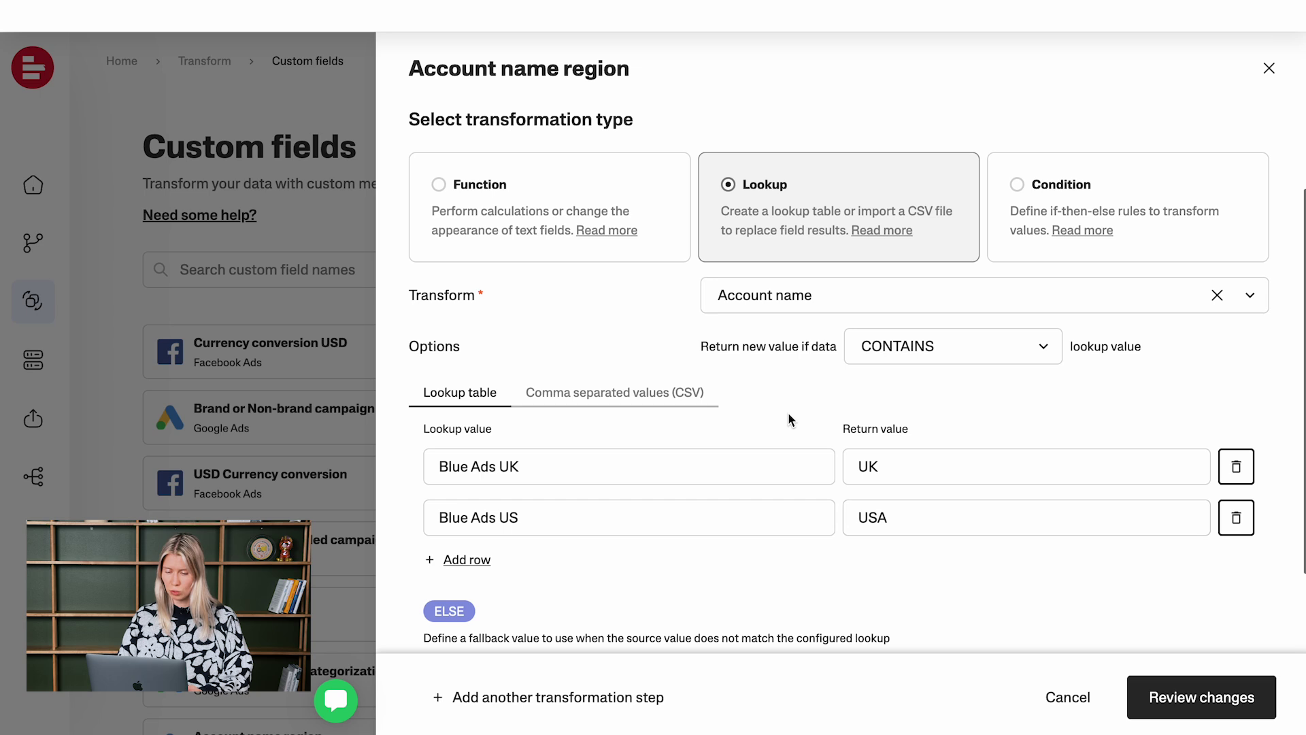
Step: Check the comma separated values version of the lookup table and the fallback value settings
click(623, 406)
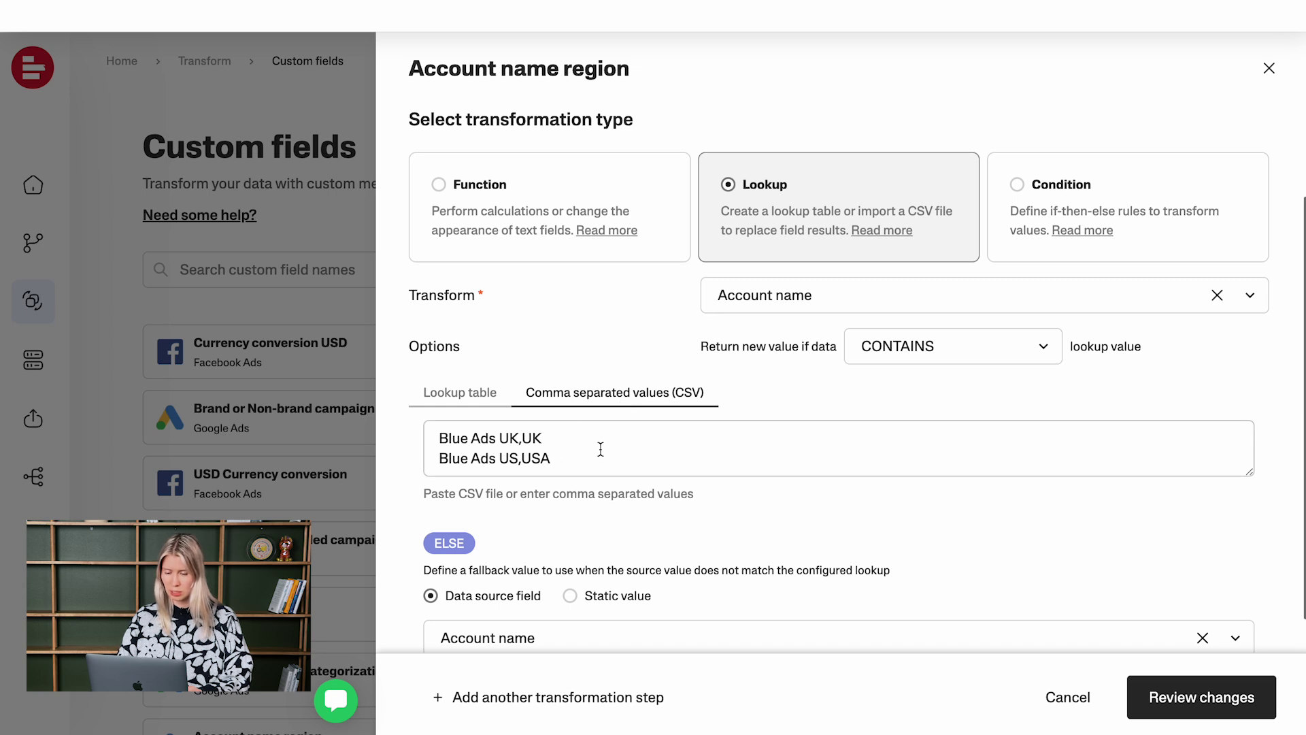
click(481, 403)
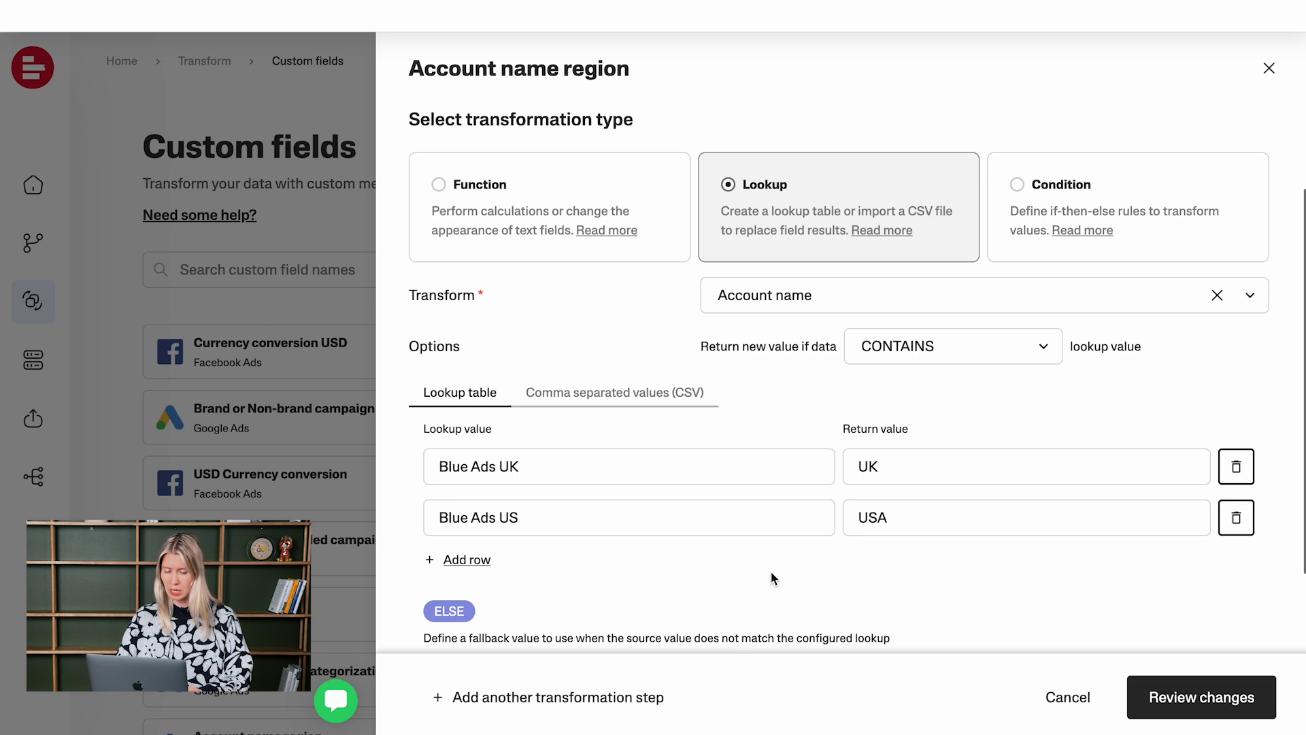
scroll(770, 570, down, 3)
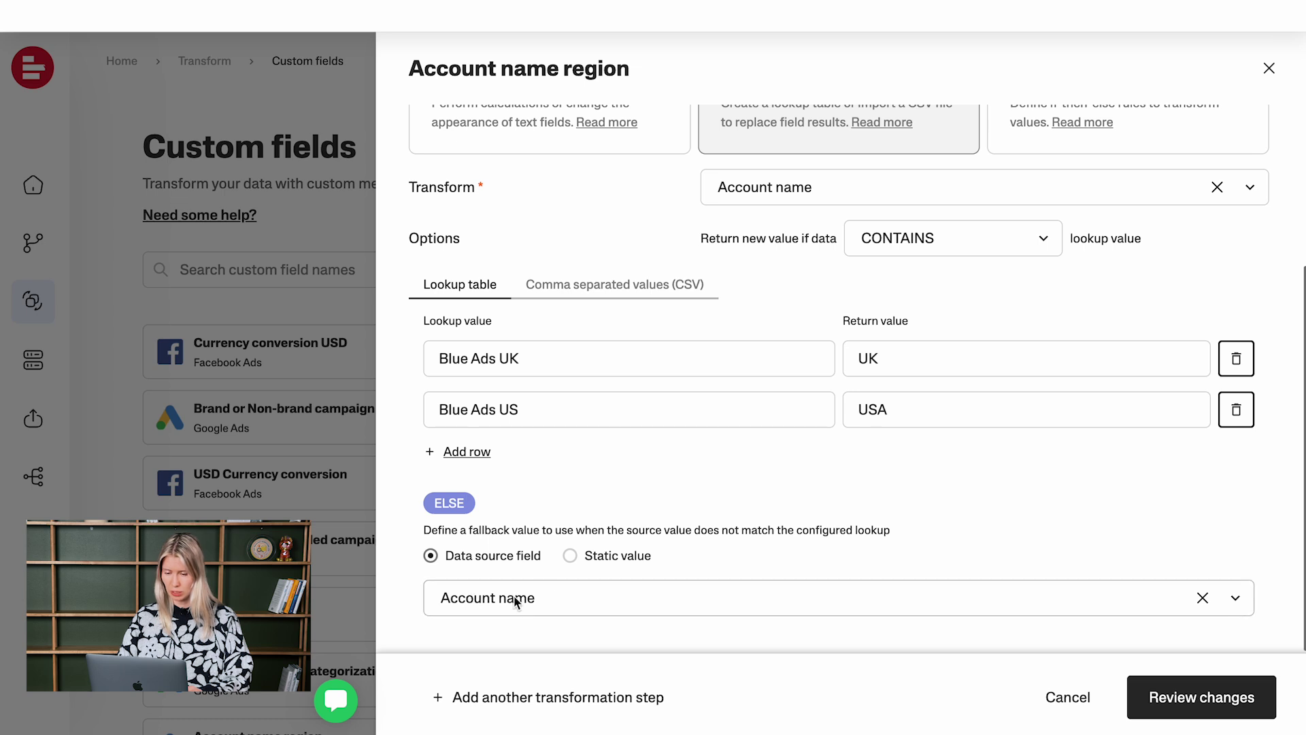
Step: Review the changes and save the custom field as "Account name region"
scroll(773, 514, up, 2)
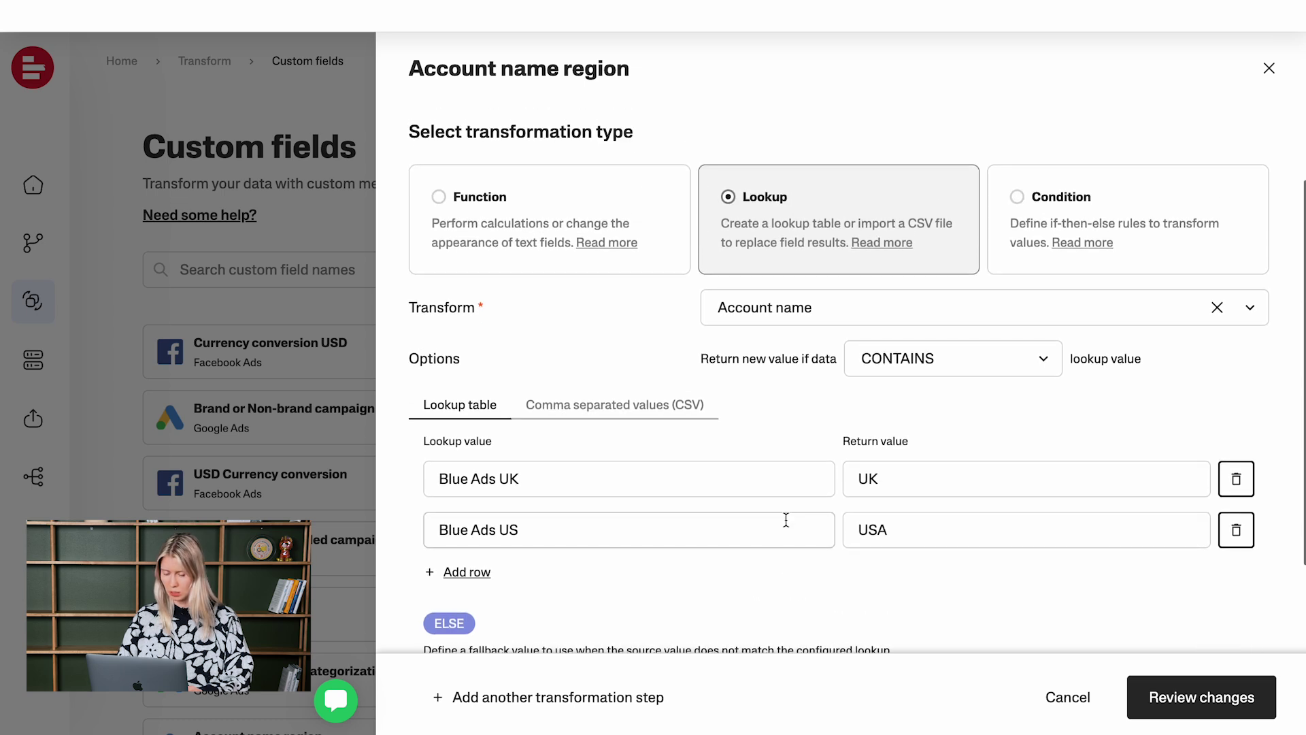
click(1187, 701)
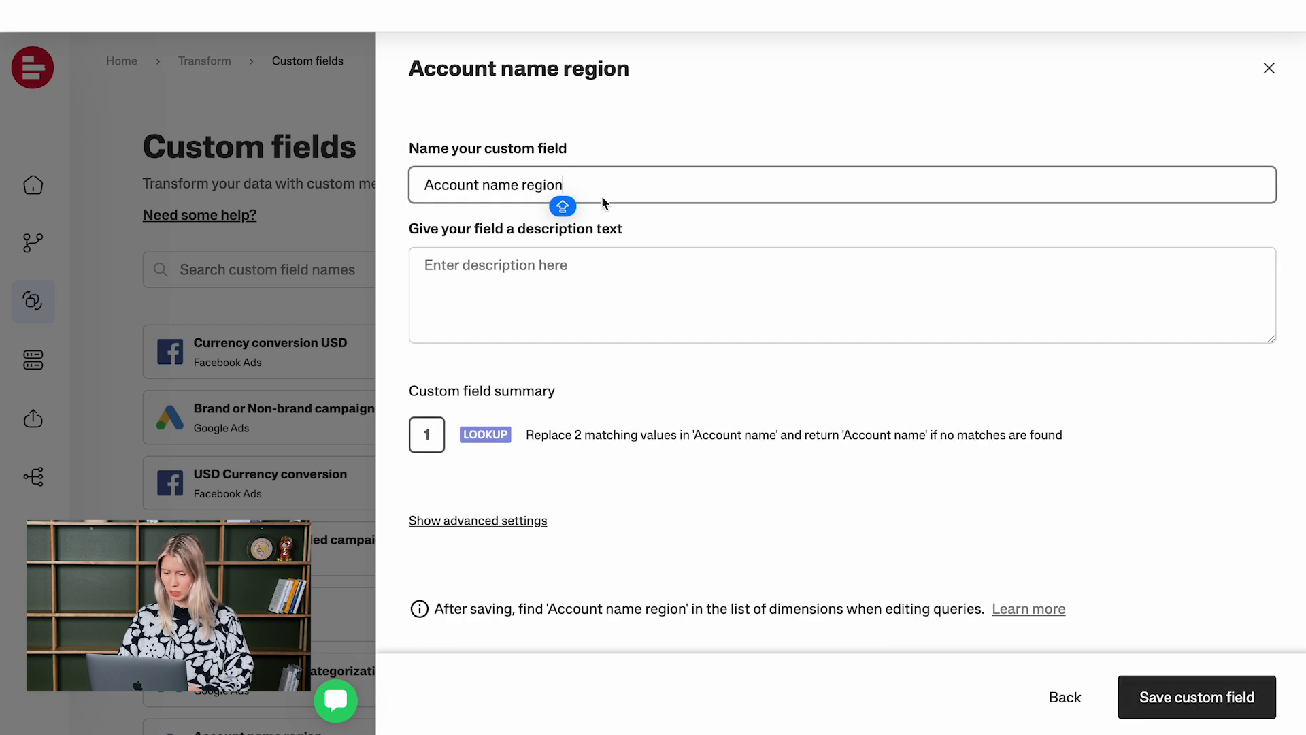
click(1195, 711)
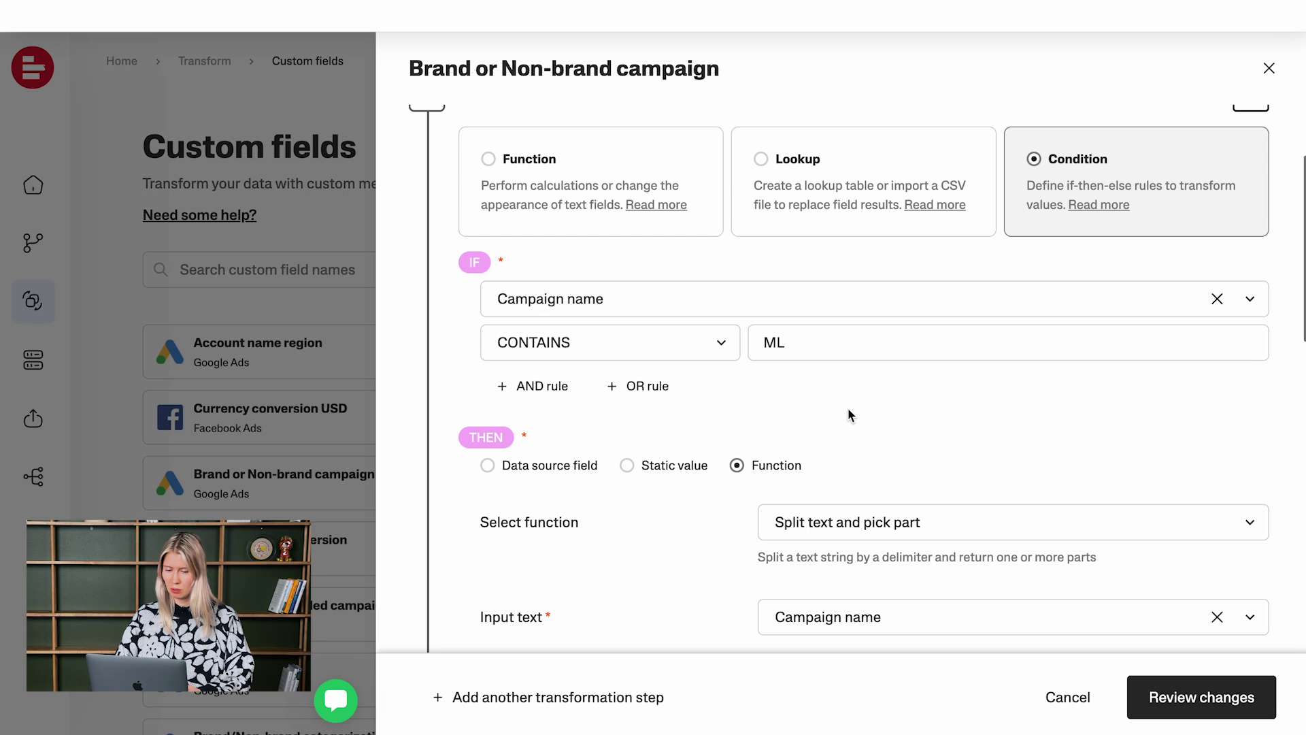
Step: Examine the Campaign name condition and its Split text and pick part settings, keeping the underscore as delimiter
scroll(847, 407, down, 1)
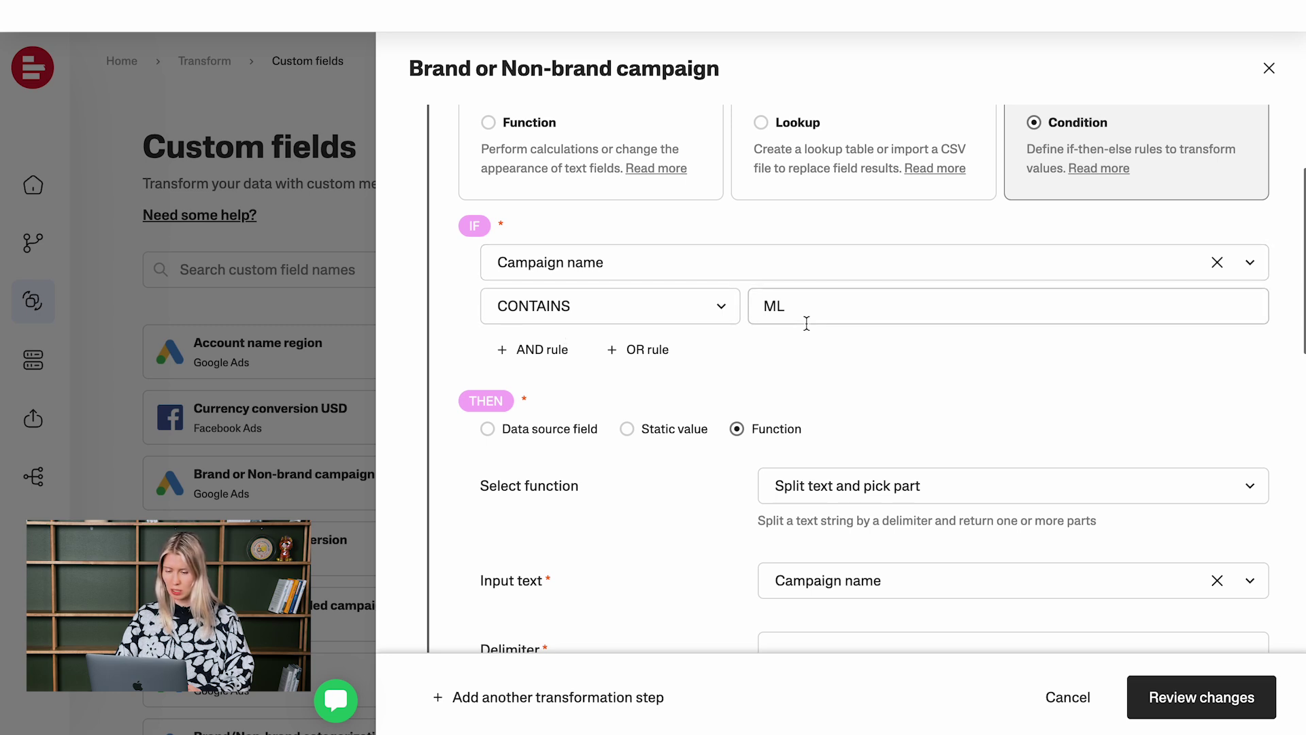
scroll(806, 322, down, 3)
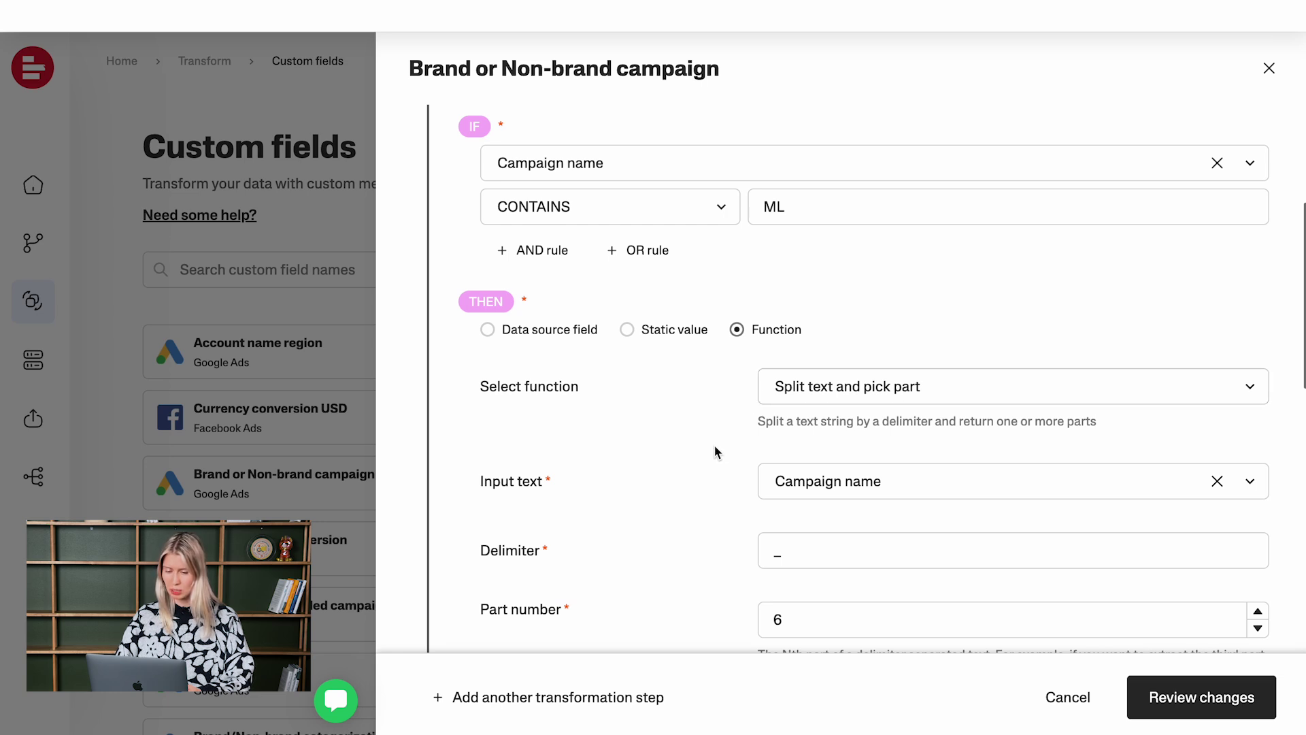
scroll(713, 444, down, 2)
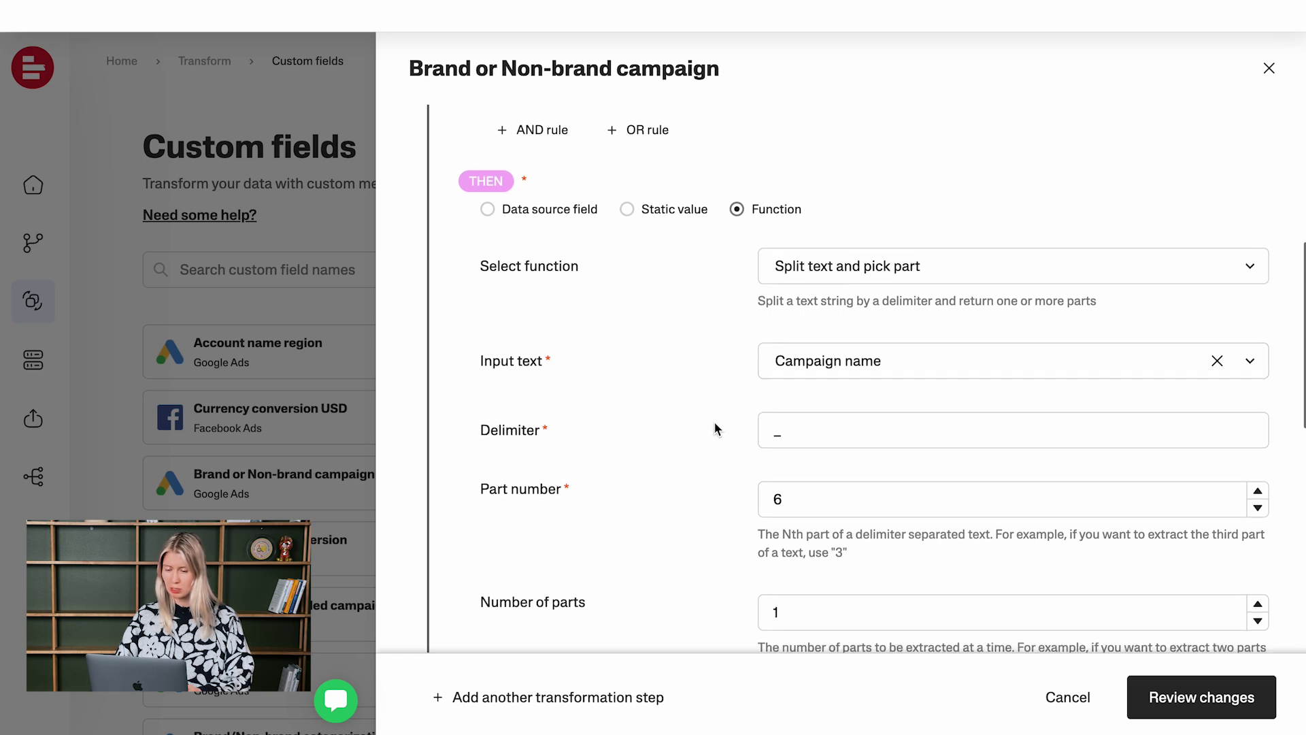
scroll(714, 422, down, 1)
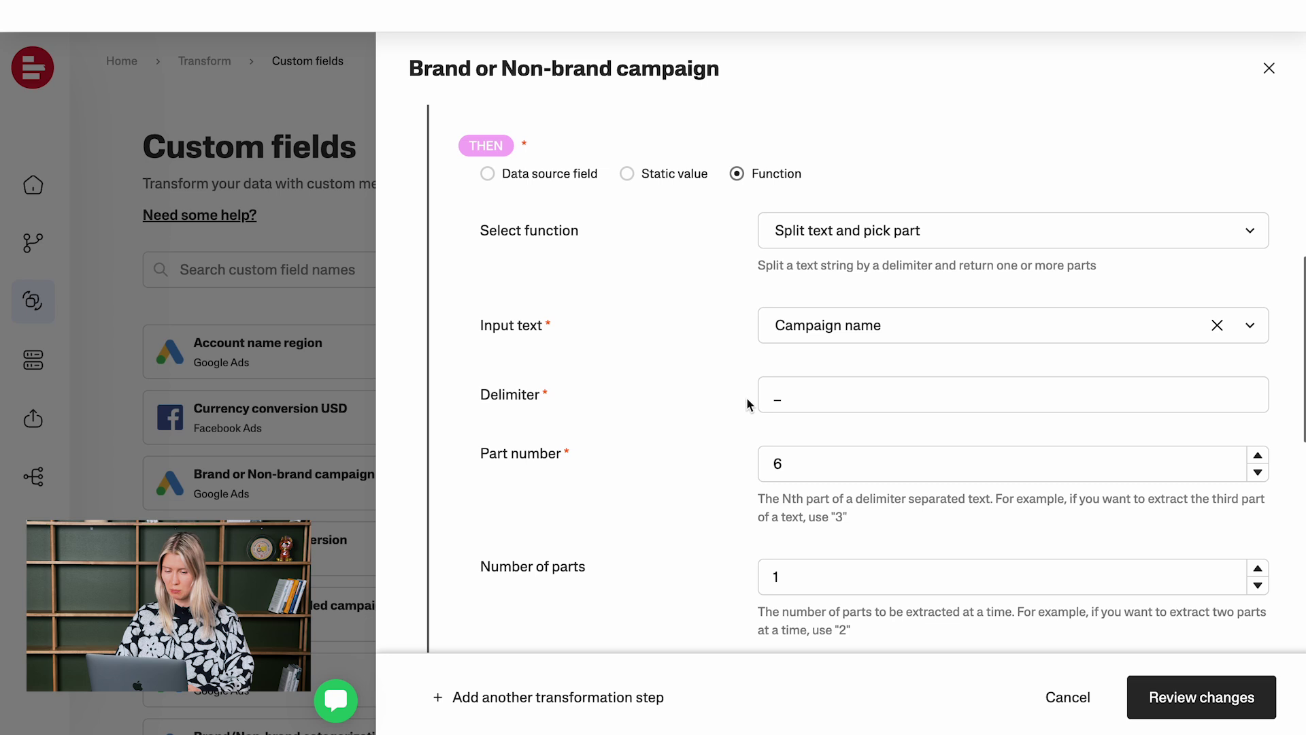
click(773, 398)
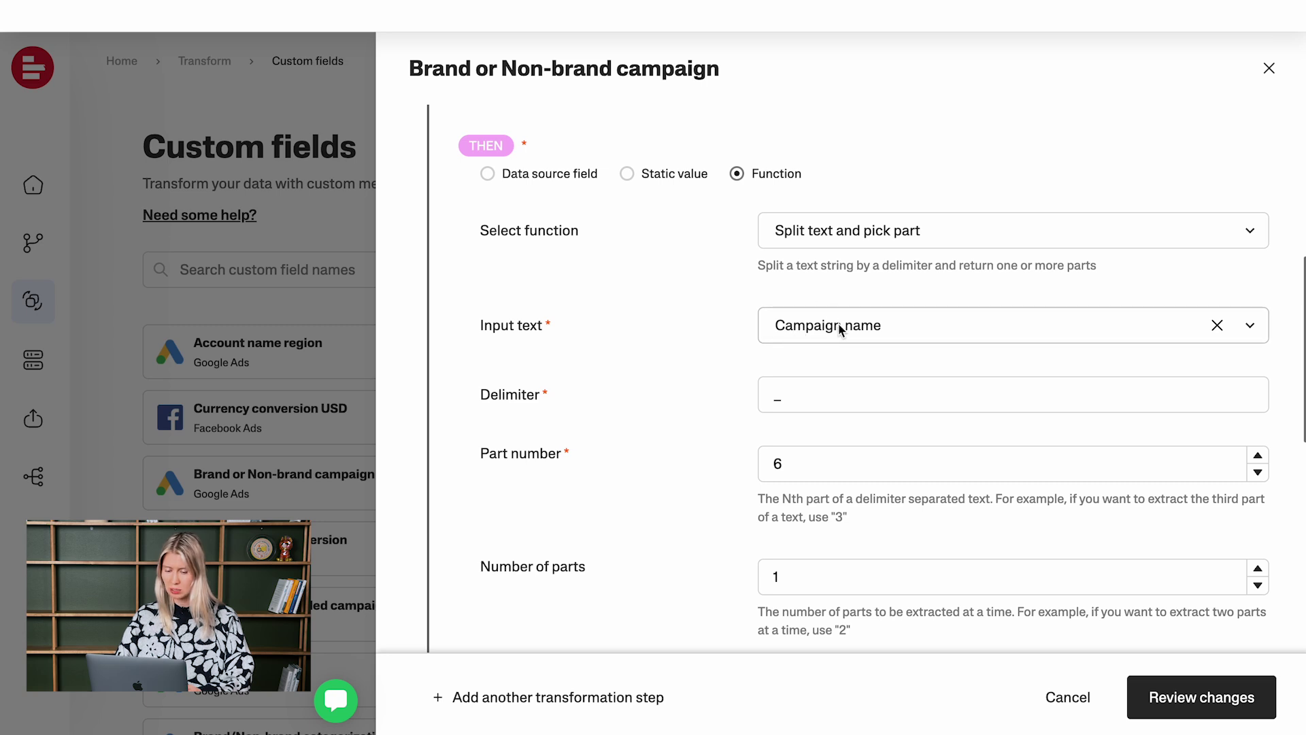
click(820, 395)
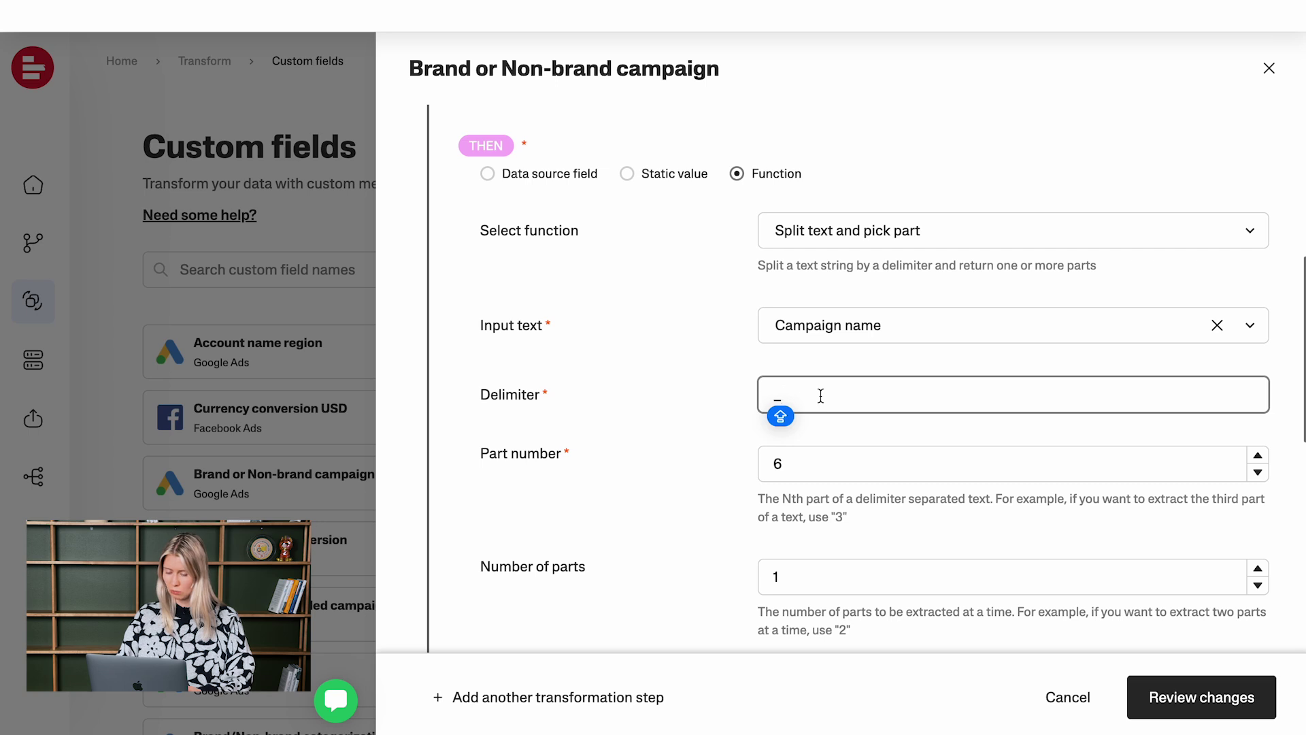
text(-)
key(BackSpace)
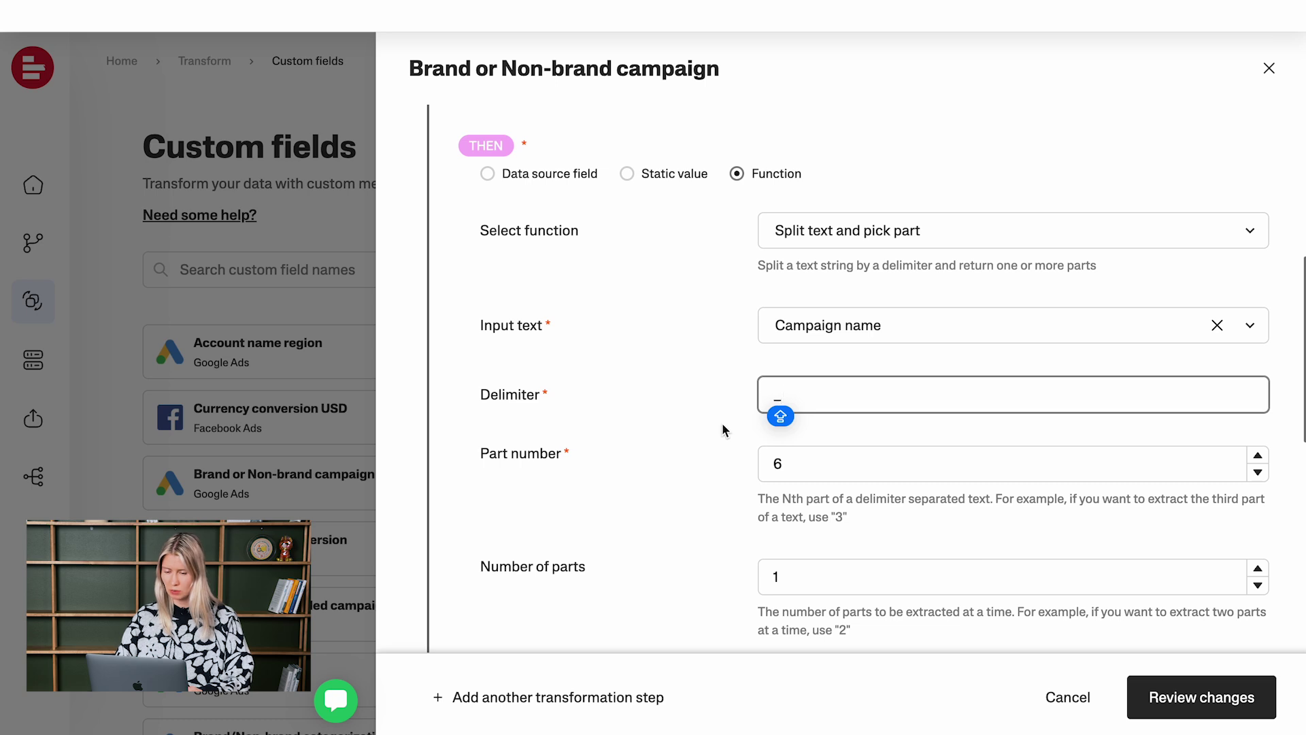
Step: Enter 6 as the part number of the Split text and pick part function
scroll(696, 431, down, 1)
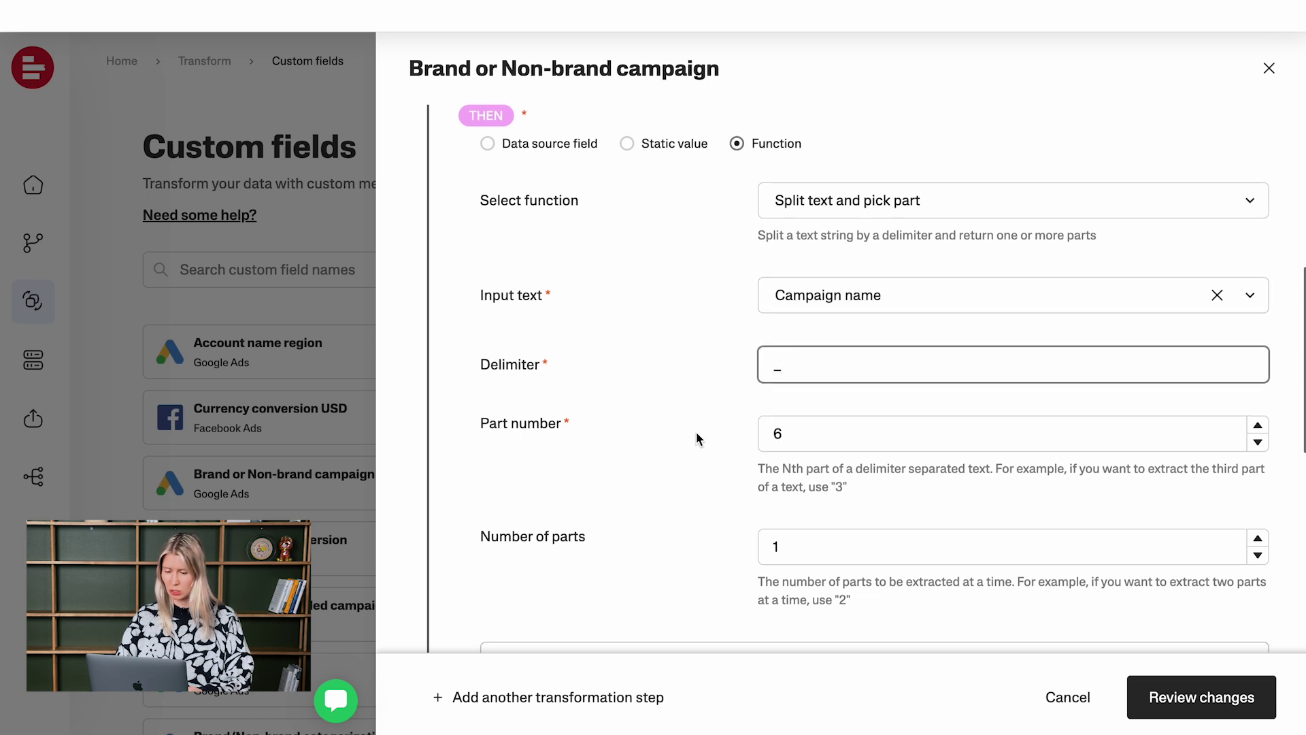
click(799, 434)
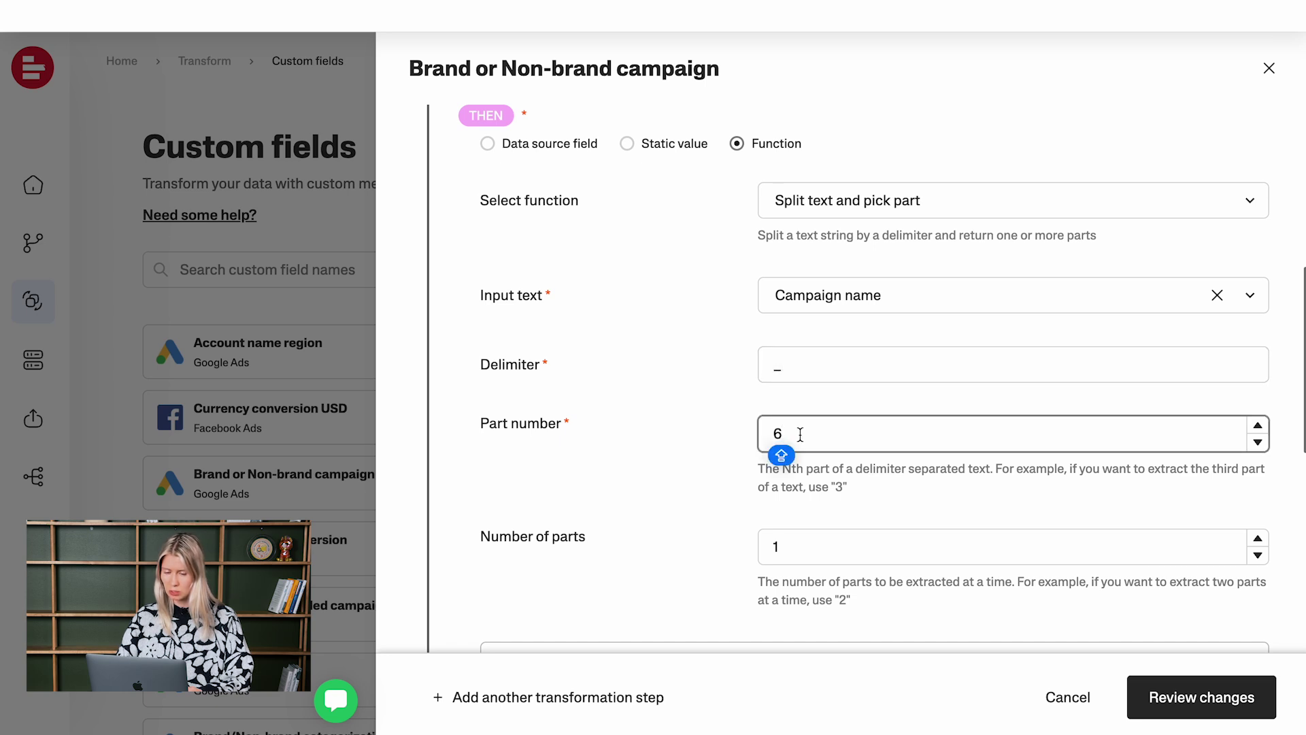
scroll(801, 436, down, 1)
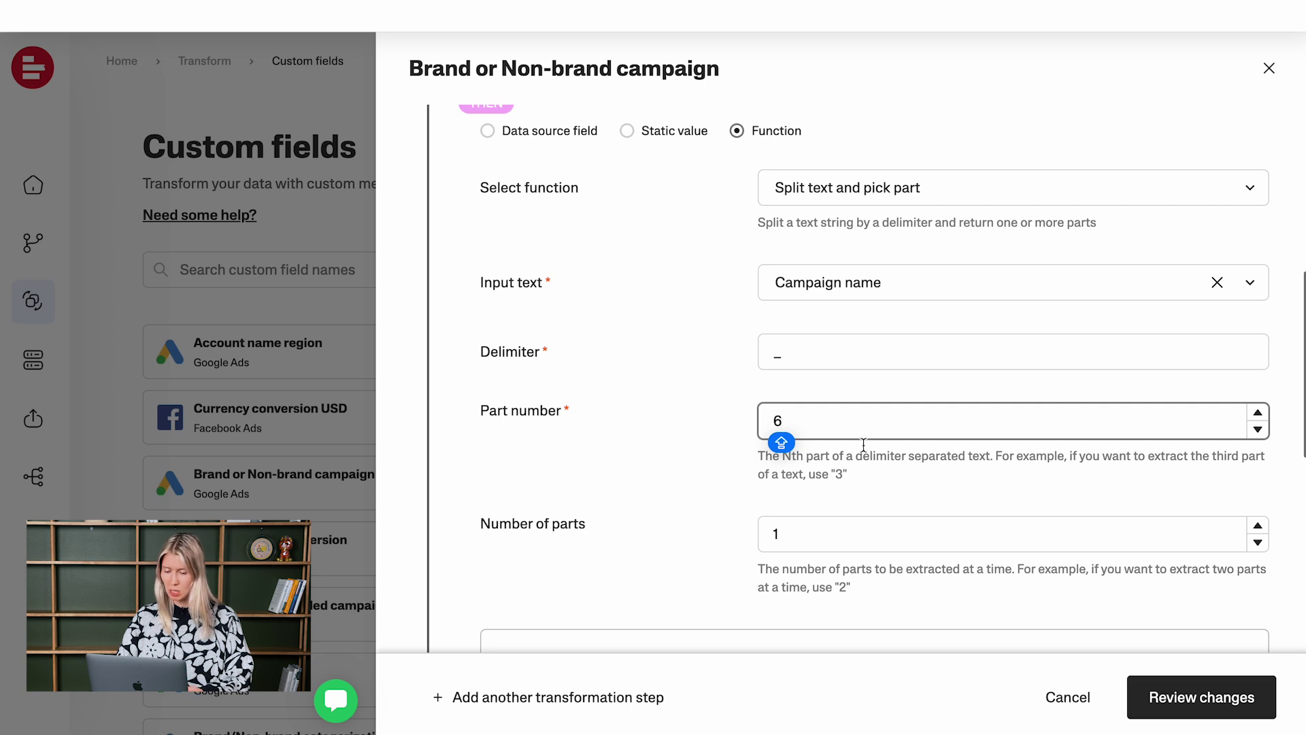
key(BackSpace)
text(6)
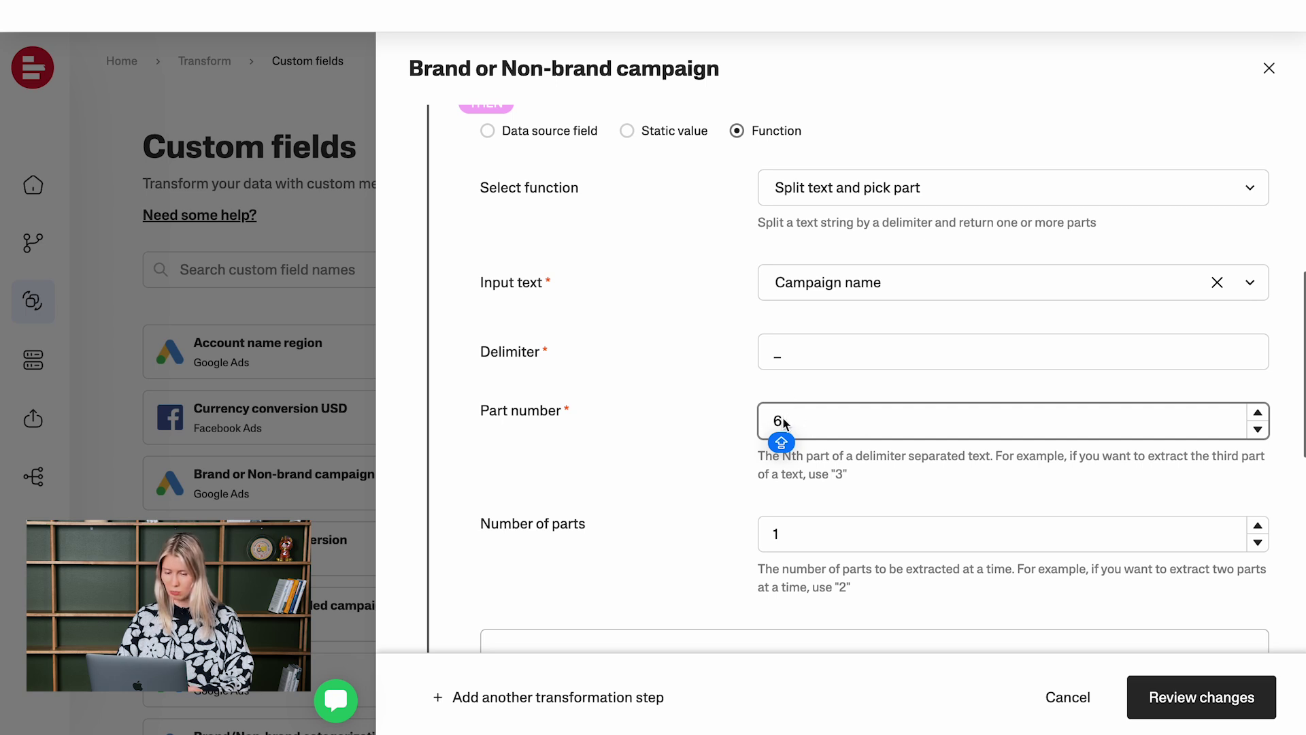
Step: Clear the default example text from the function preview's sample input
scroll(684, 478, down, 3)
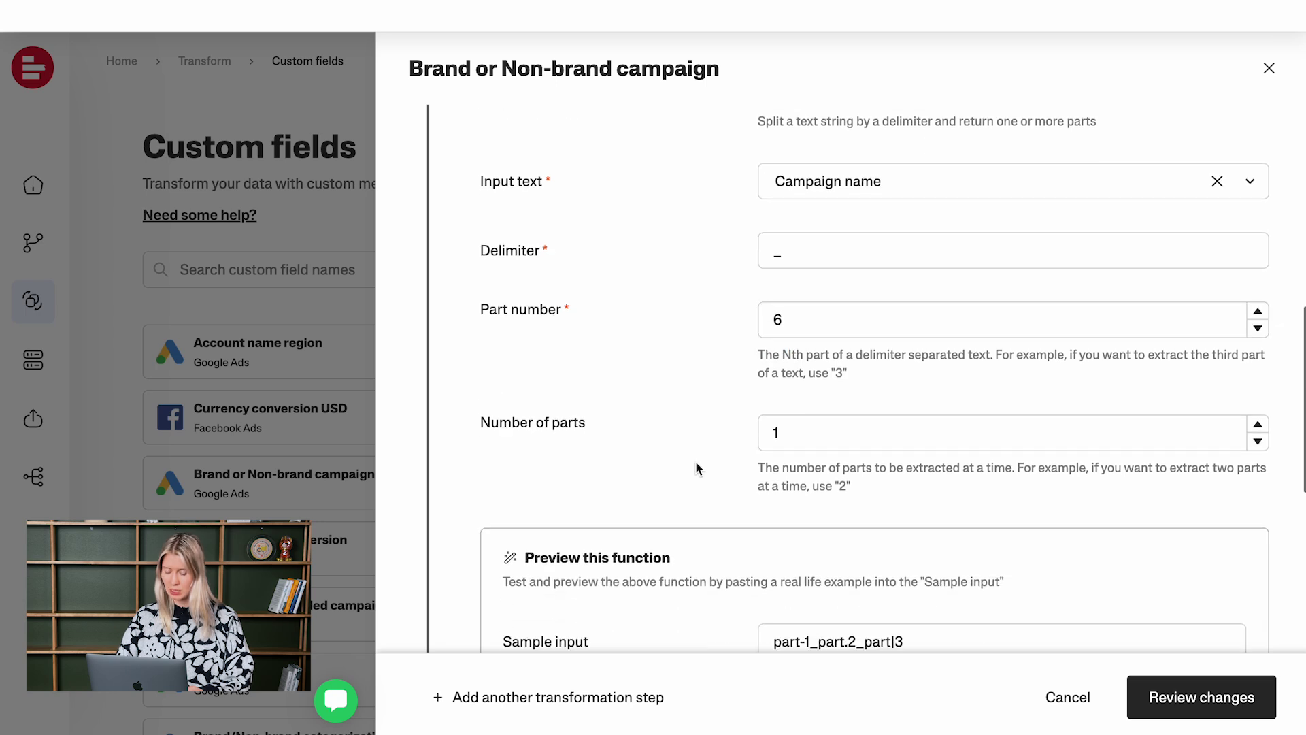
scroll(695, 462, down, 1)
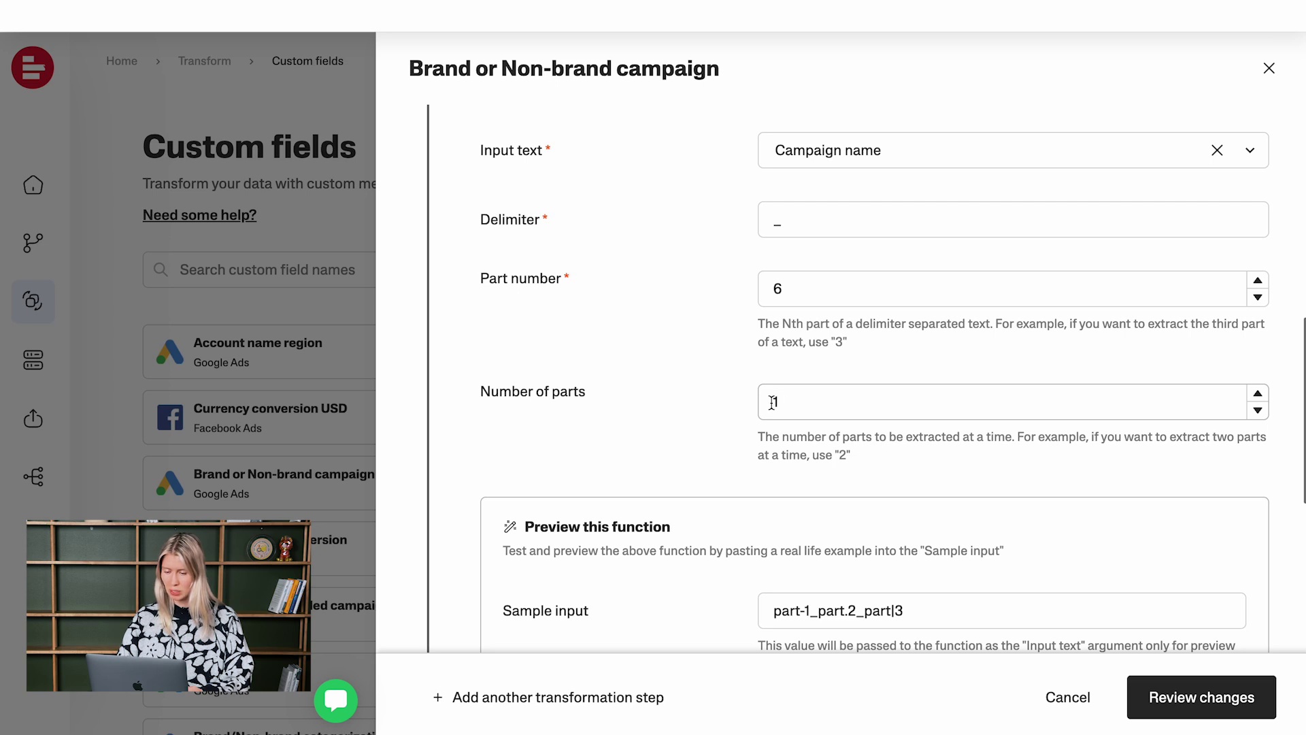
scroll(721, 447, down, 1)
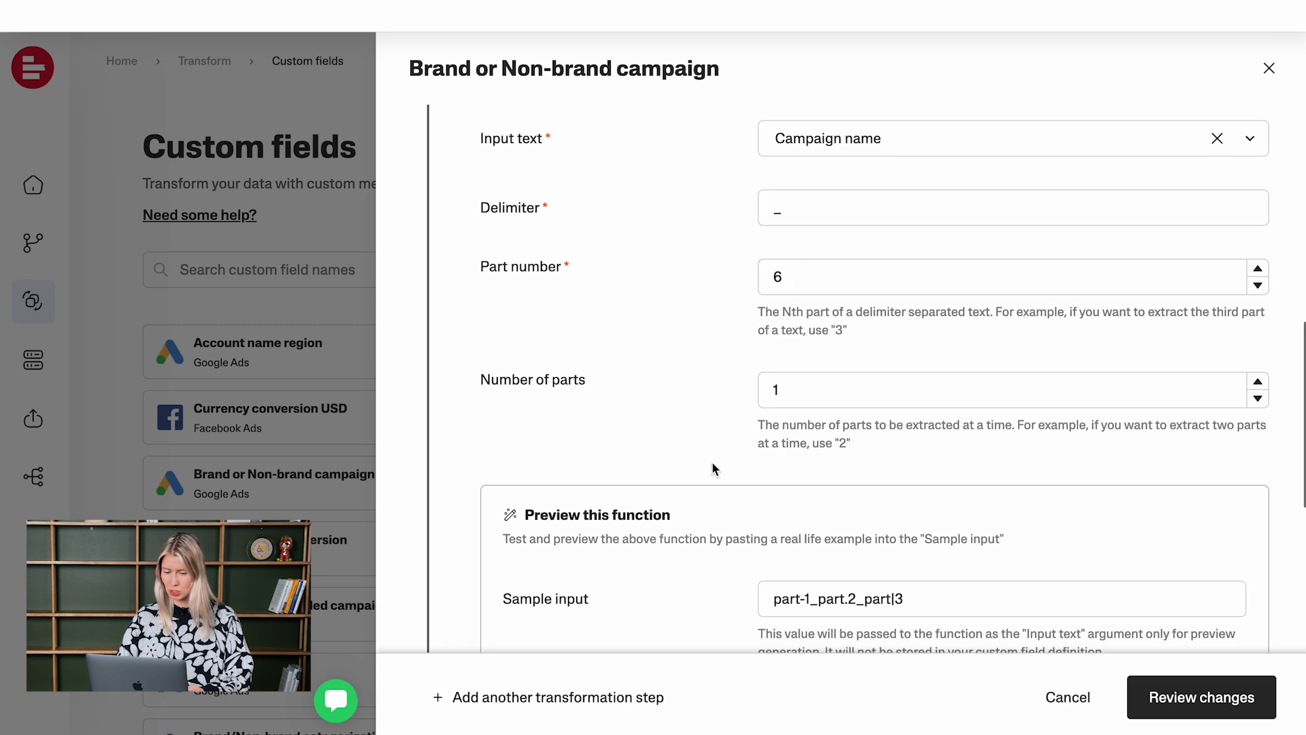
scroll(713, 468, down, 1)
scroll(713, 465, down, 3)
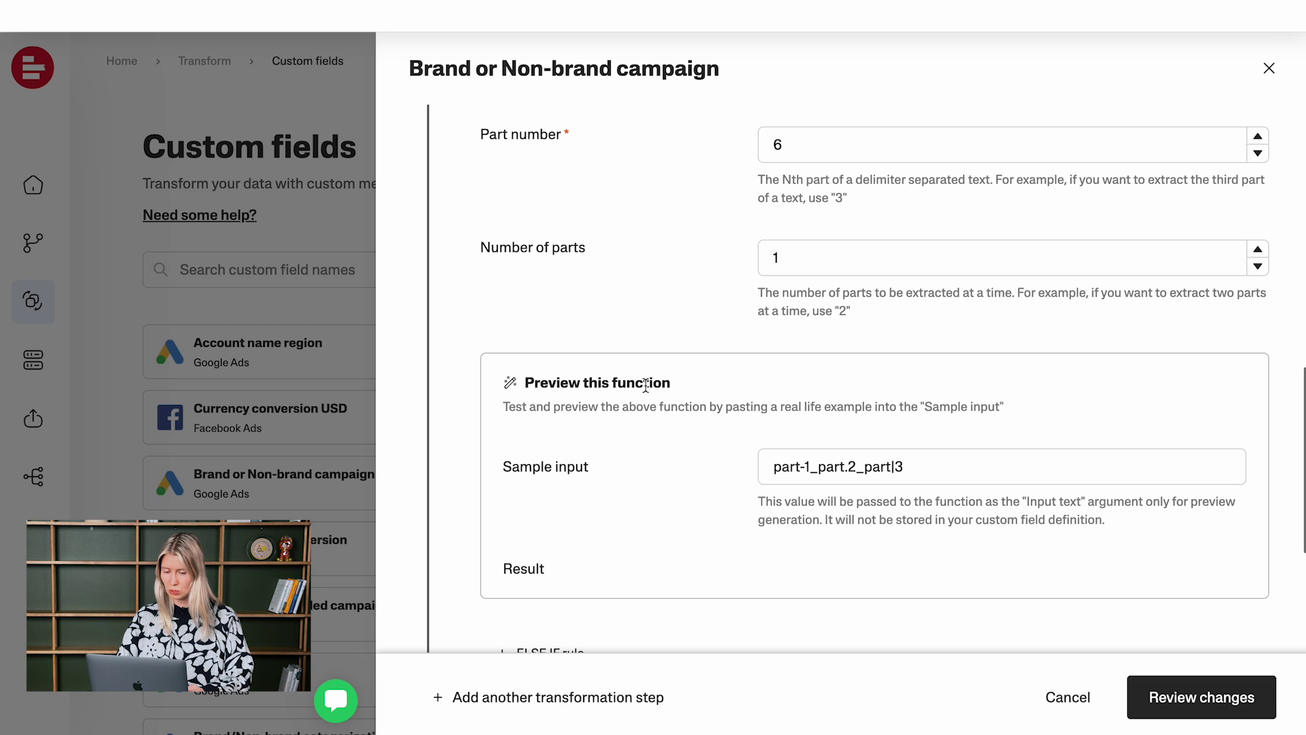
click(787, 483)
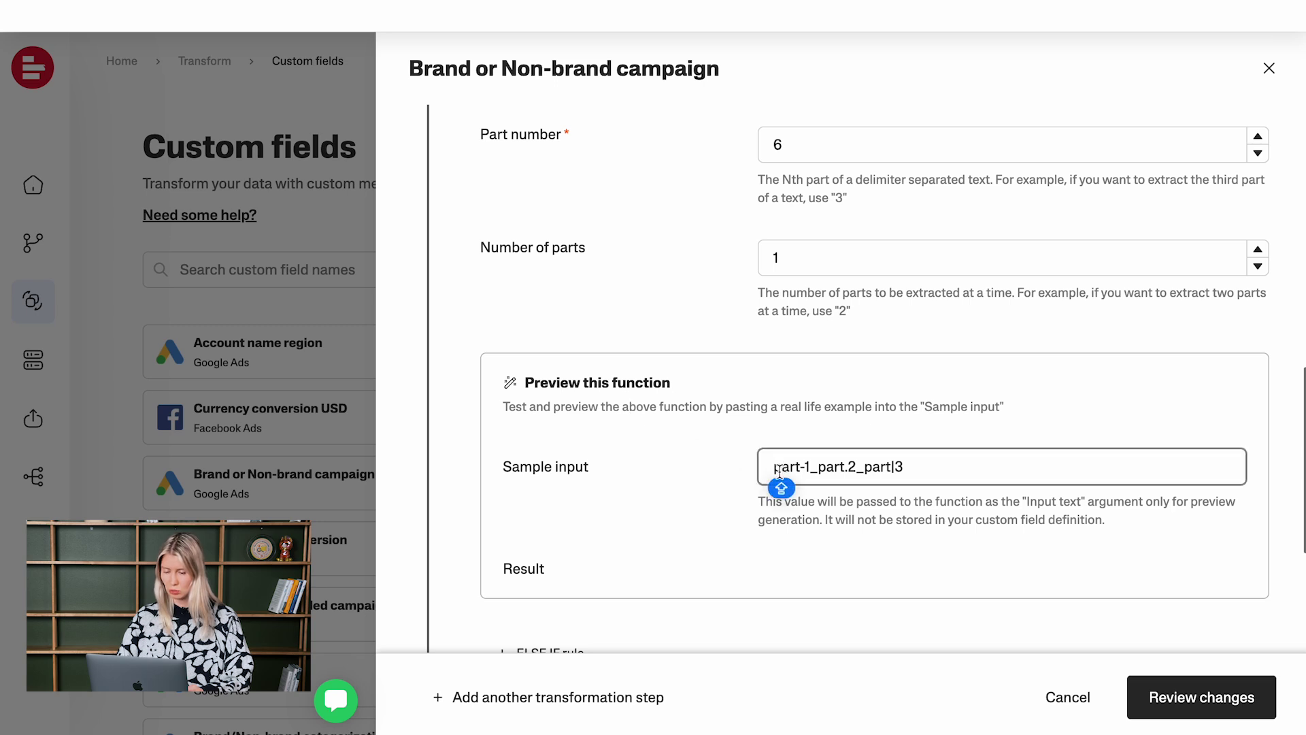
click(923, 464)
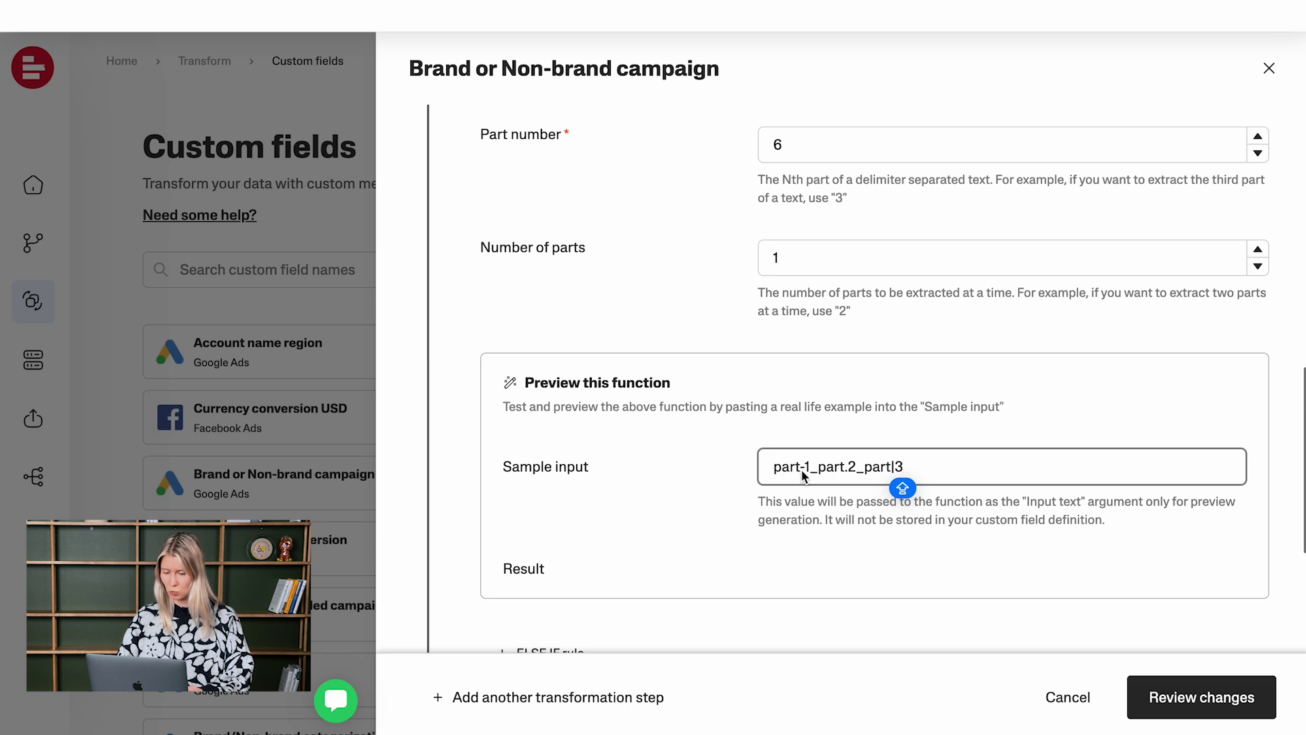
drag(923, 466, 751, 466)
scroll(696, 484, down, 1)
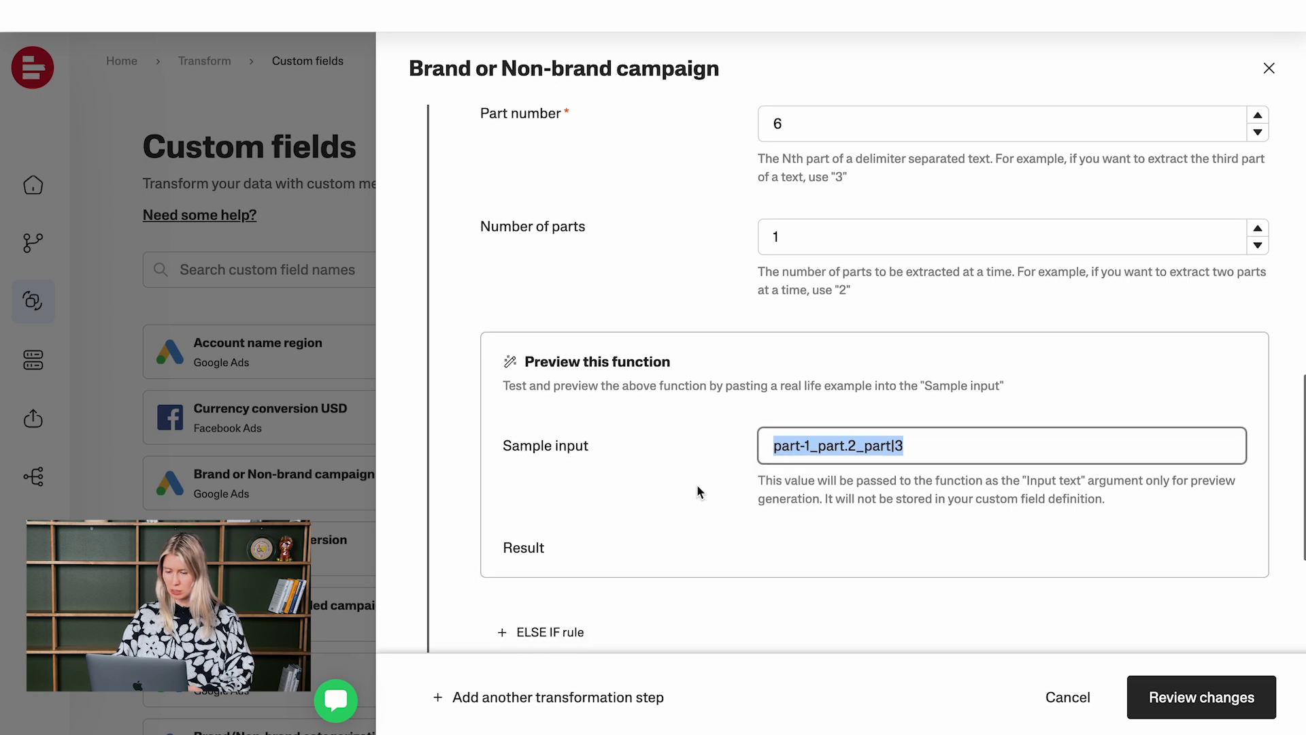
key(BackSpace)
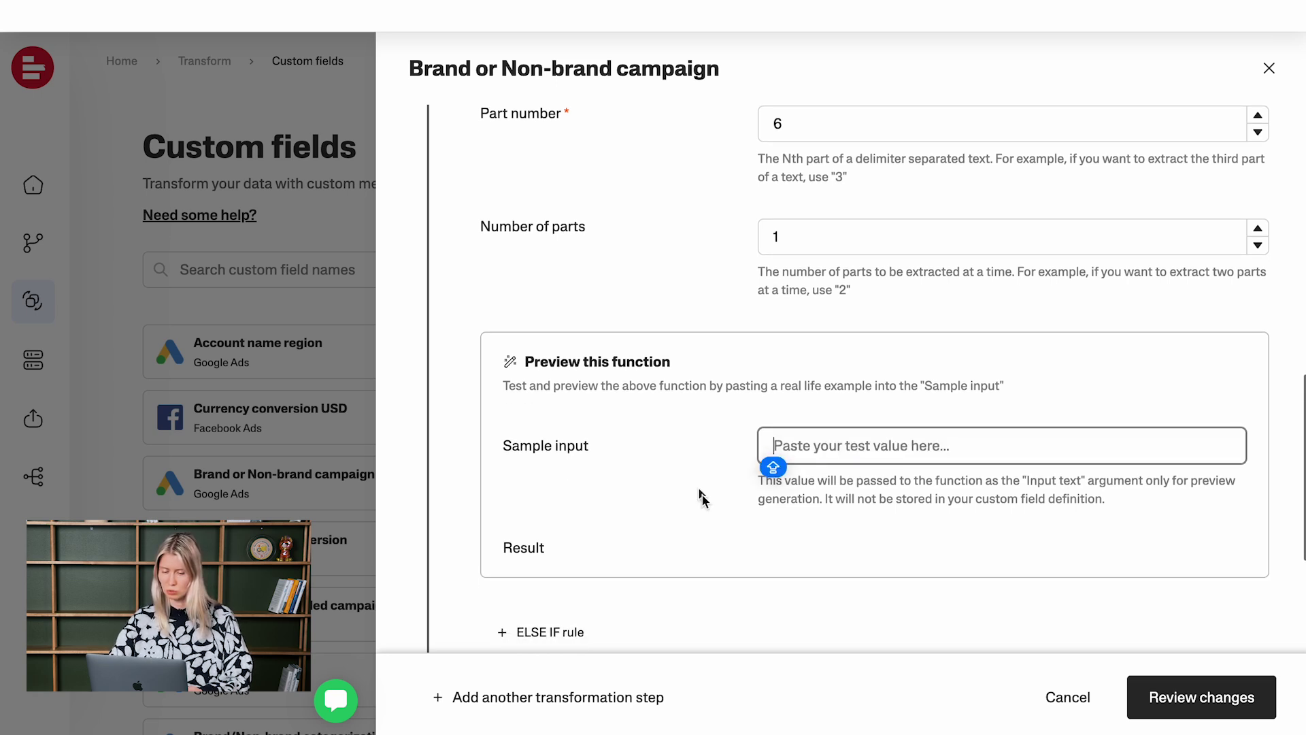
Step: Enter ML_gbp_us_audience_one_brand_hello as the sample input to preview the Split text and pick part function
scroll(708, 512, up, 6)
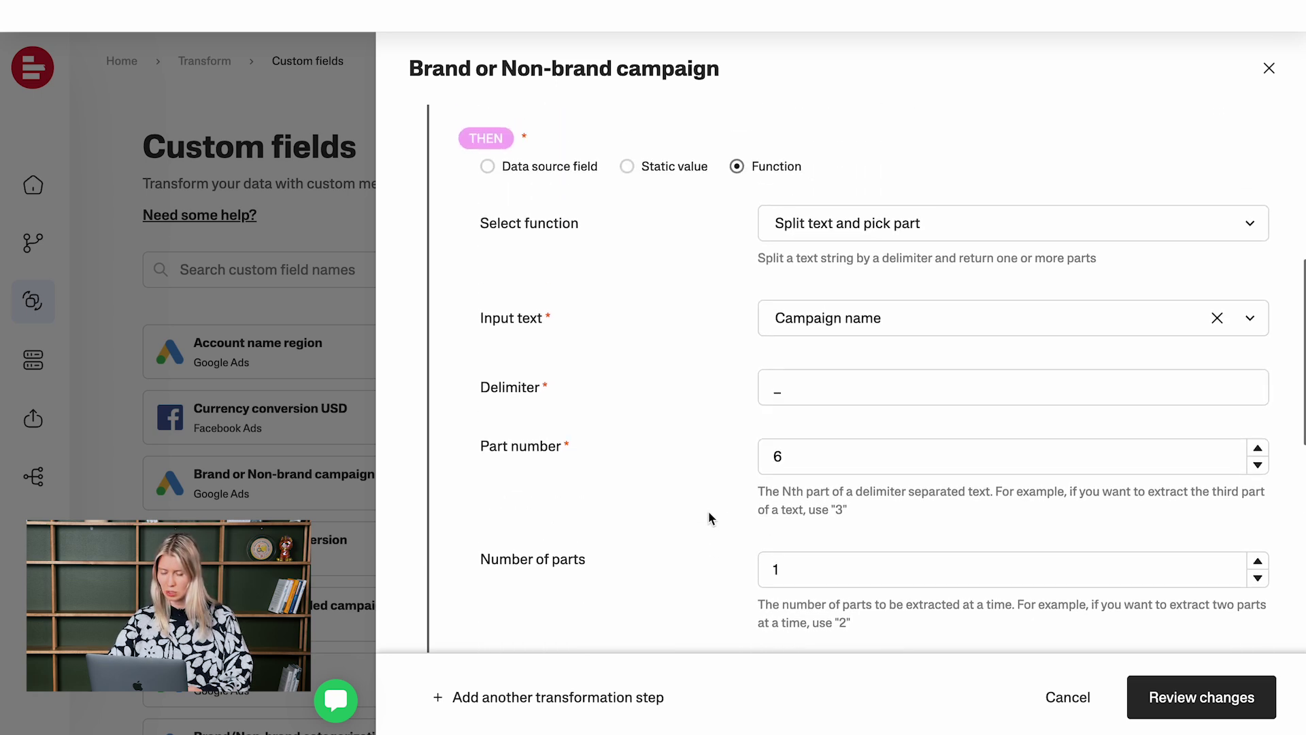
scroll(709, 512, up, 3)
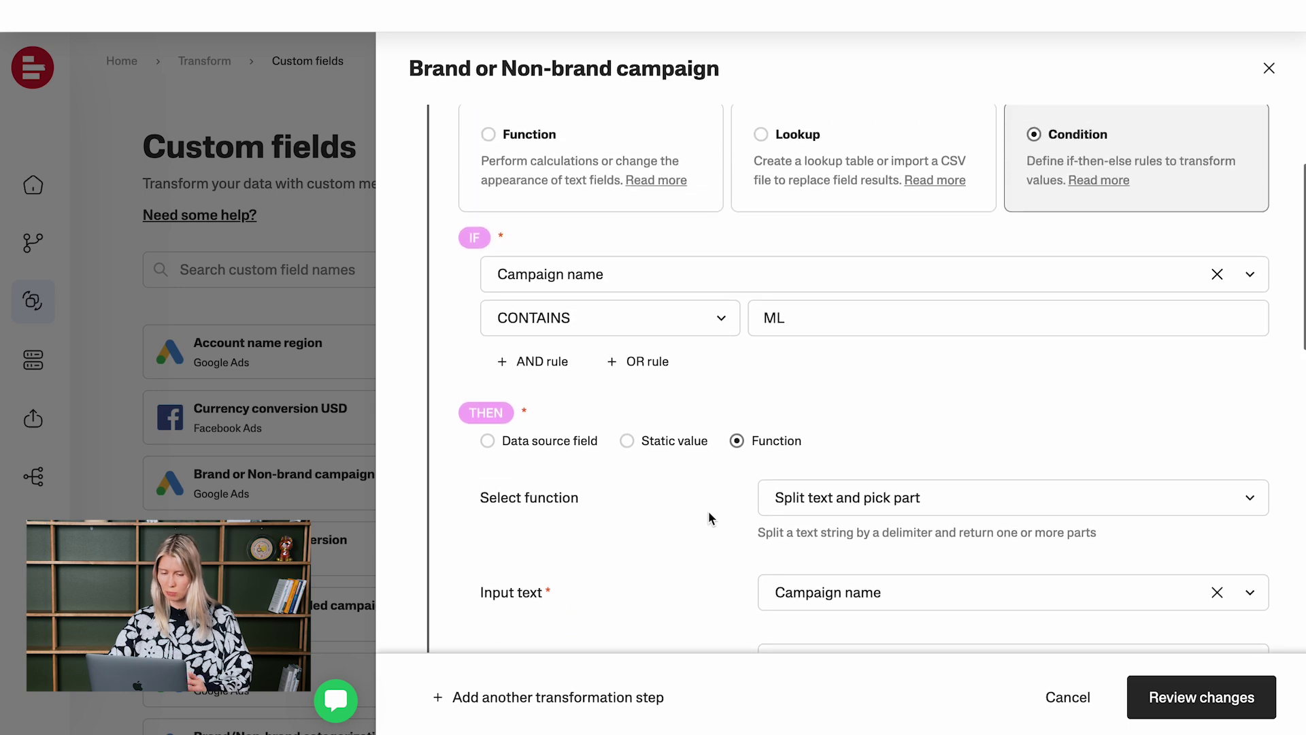
scroll(708, 512, down, 2)
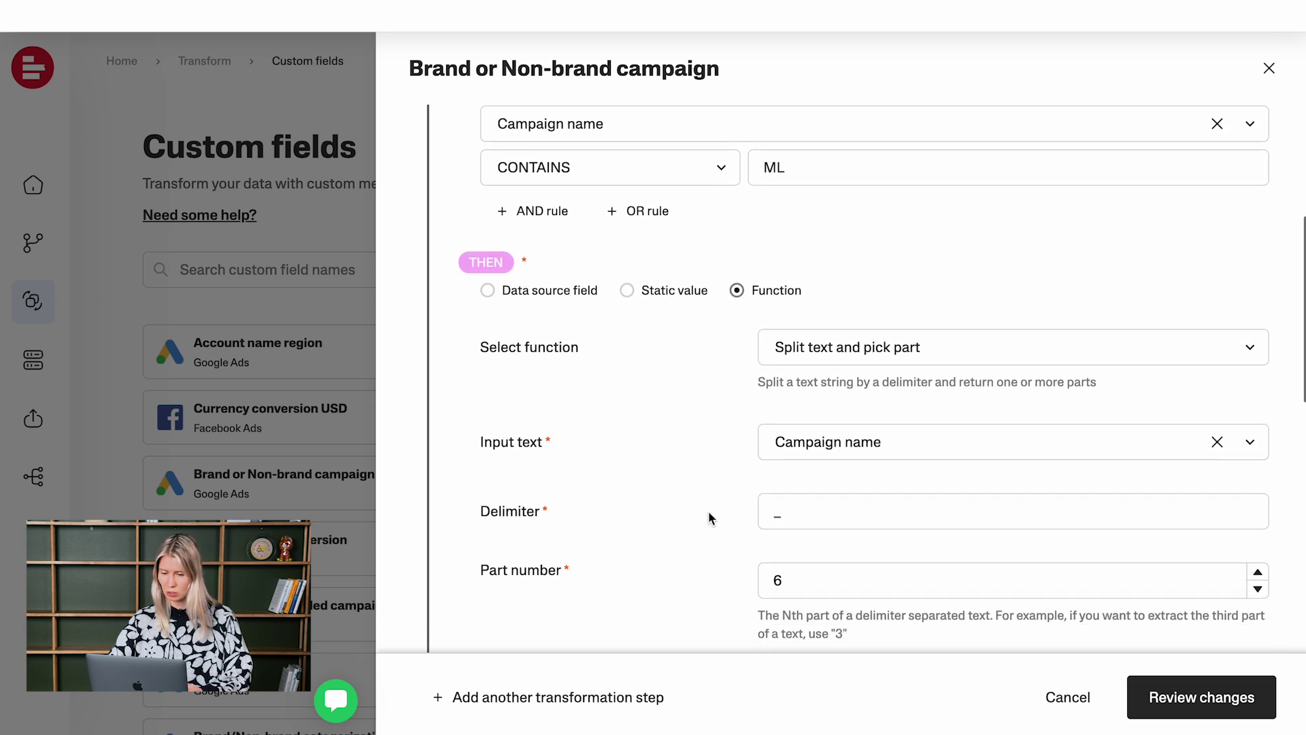
scroll(708, 519, down, 1)
scroll(708, 513, down, 1)
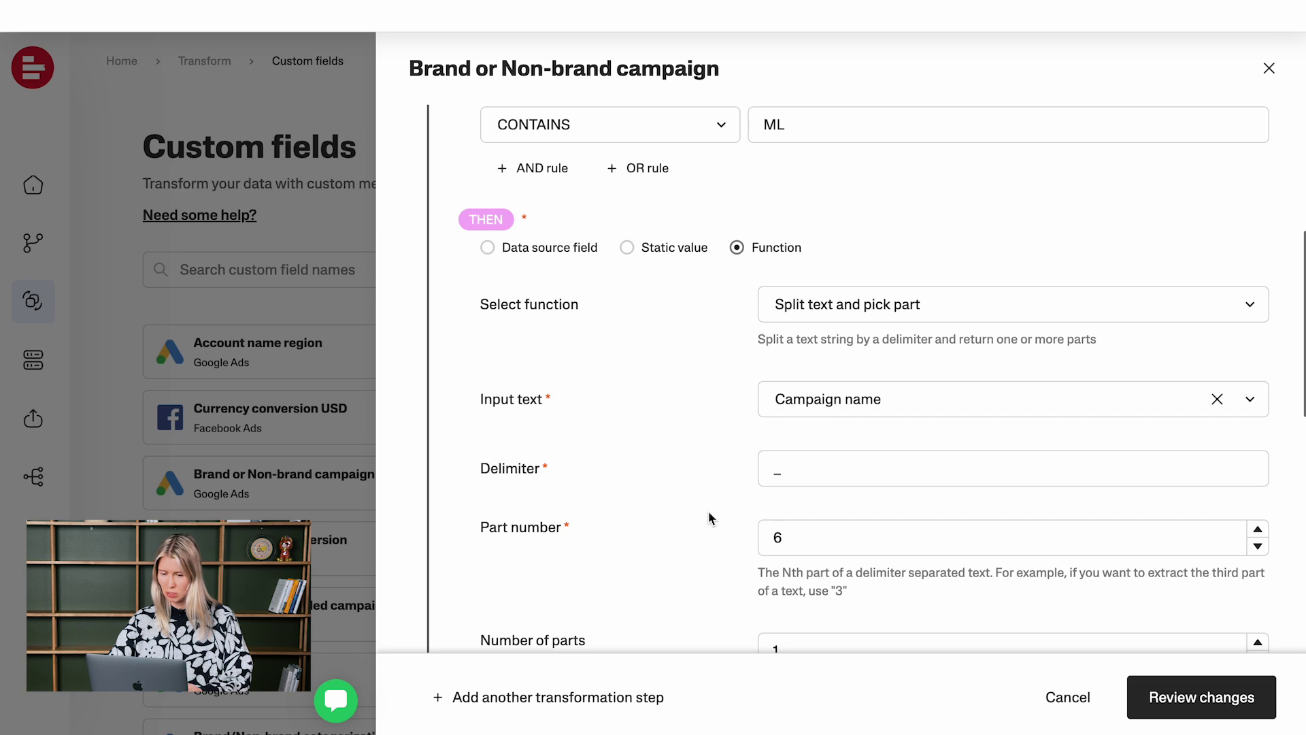
scroll(708, 511, down, 4)
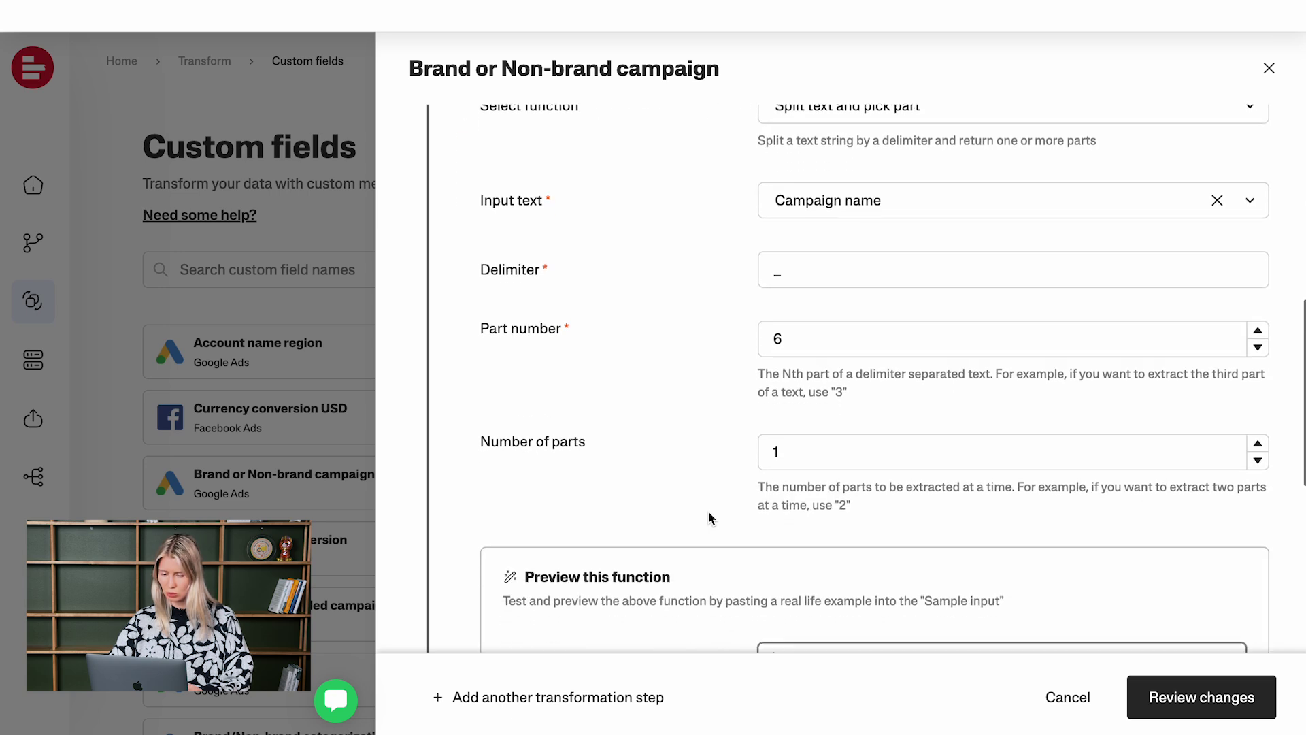
scroll(708, 512, down, 1)
text(m)
key(BackSpace)
text(ML)
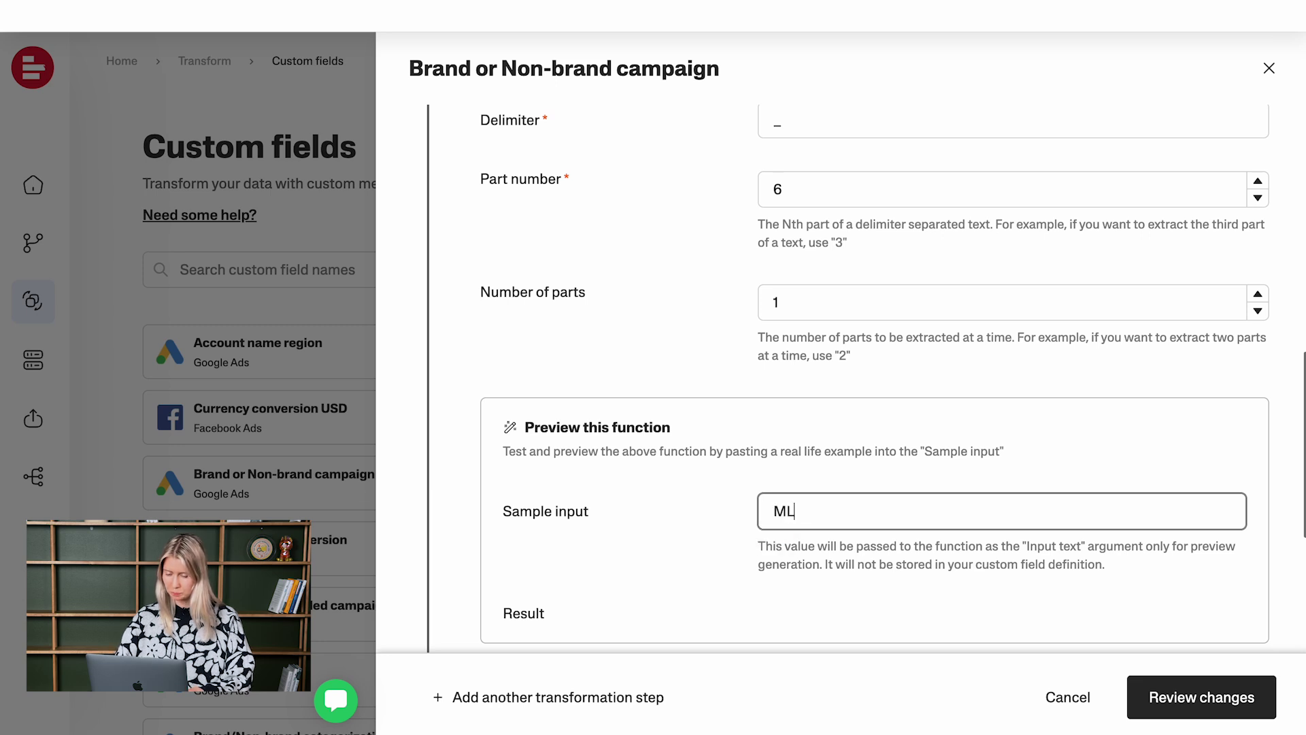
text(_)
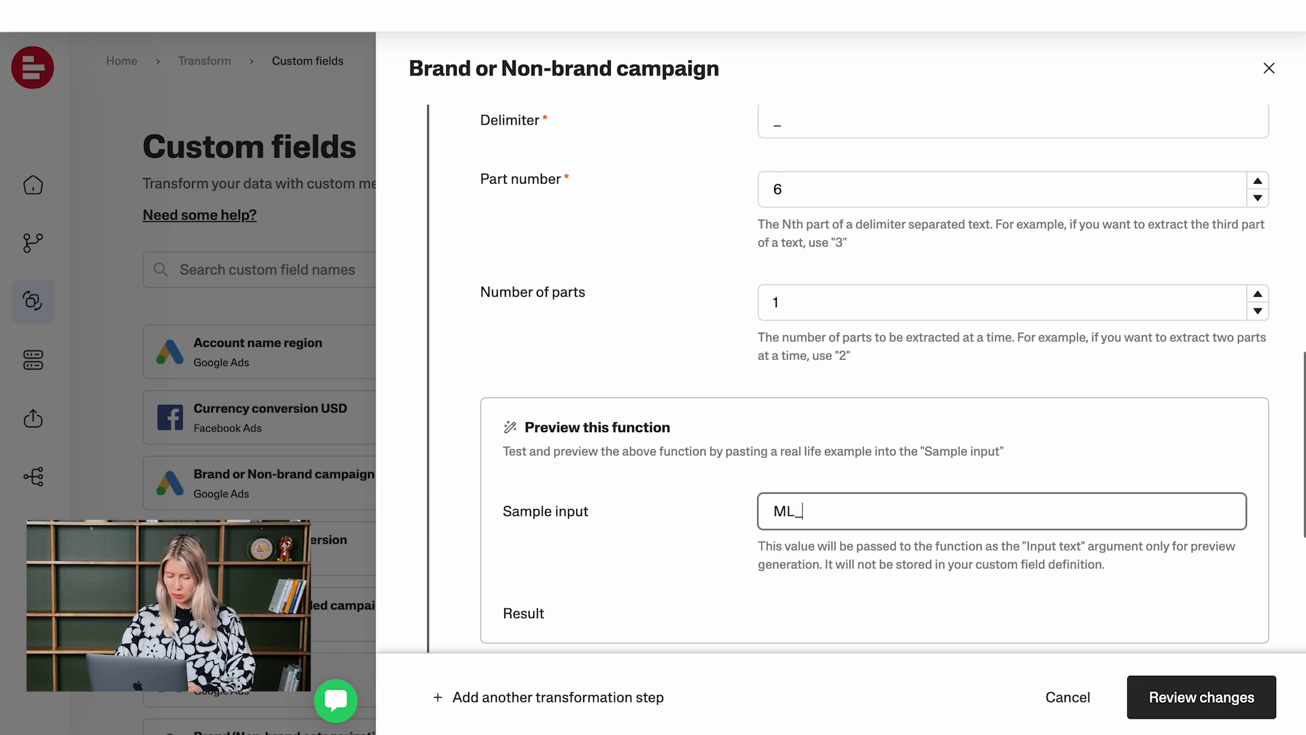
text(g)
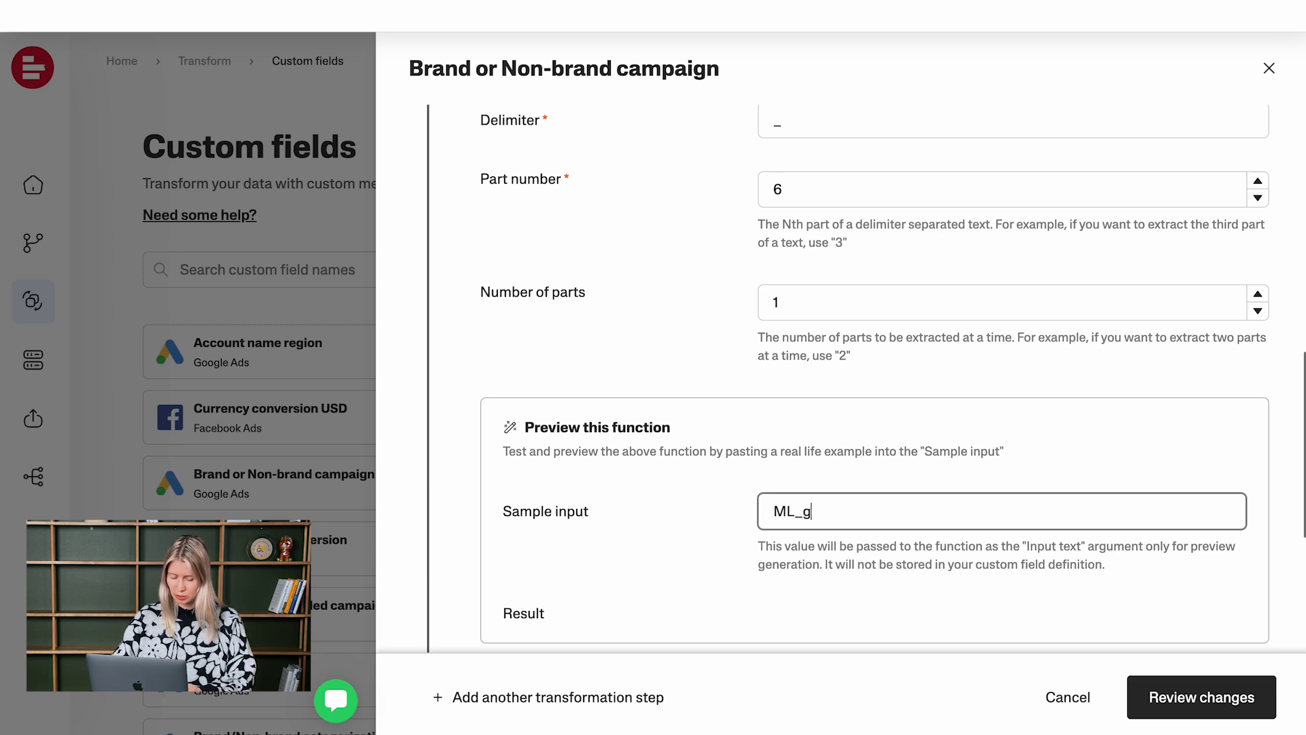
text(bp_)
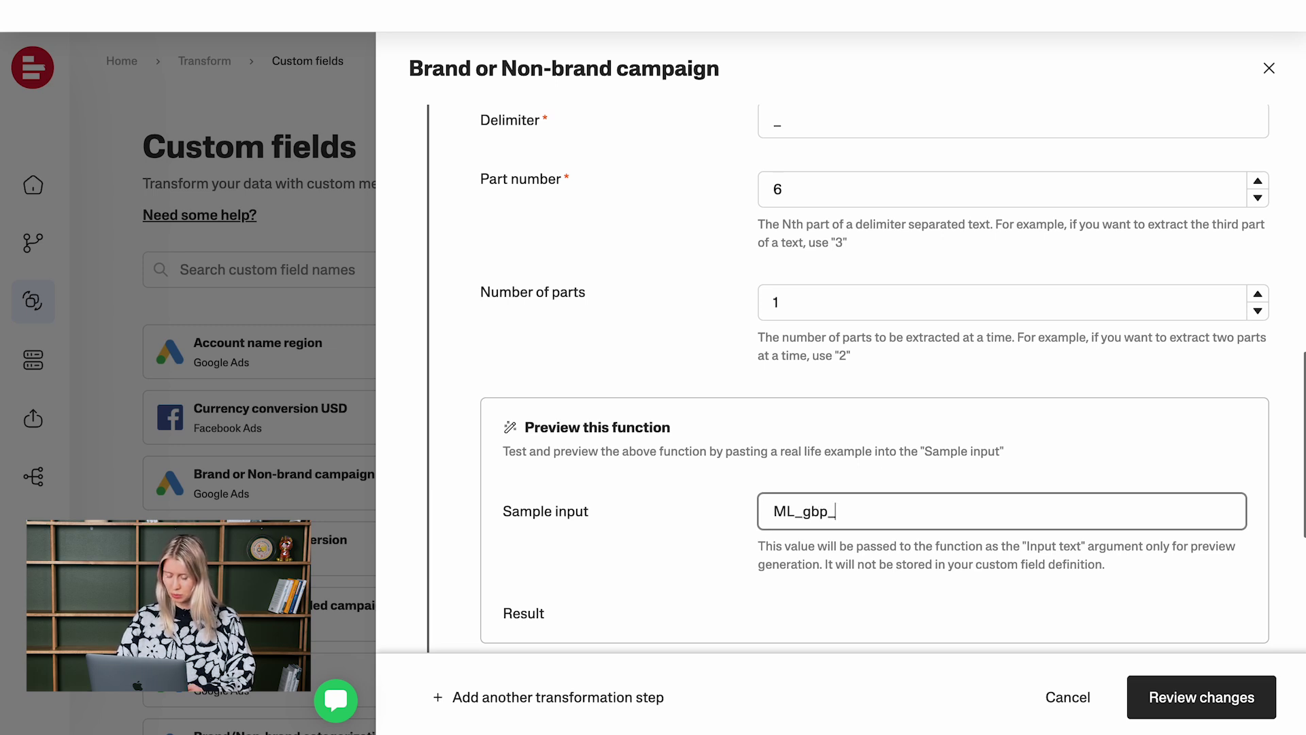
text(us_au)
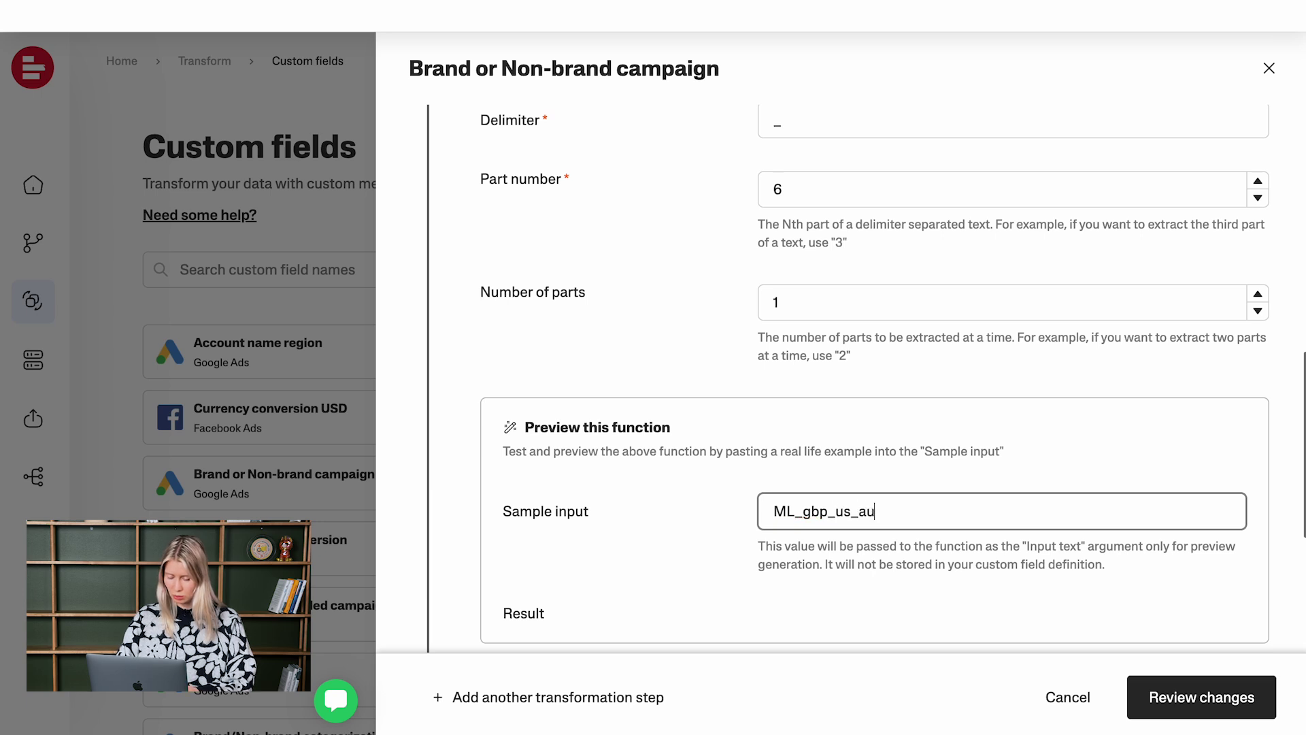
text(dience_)
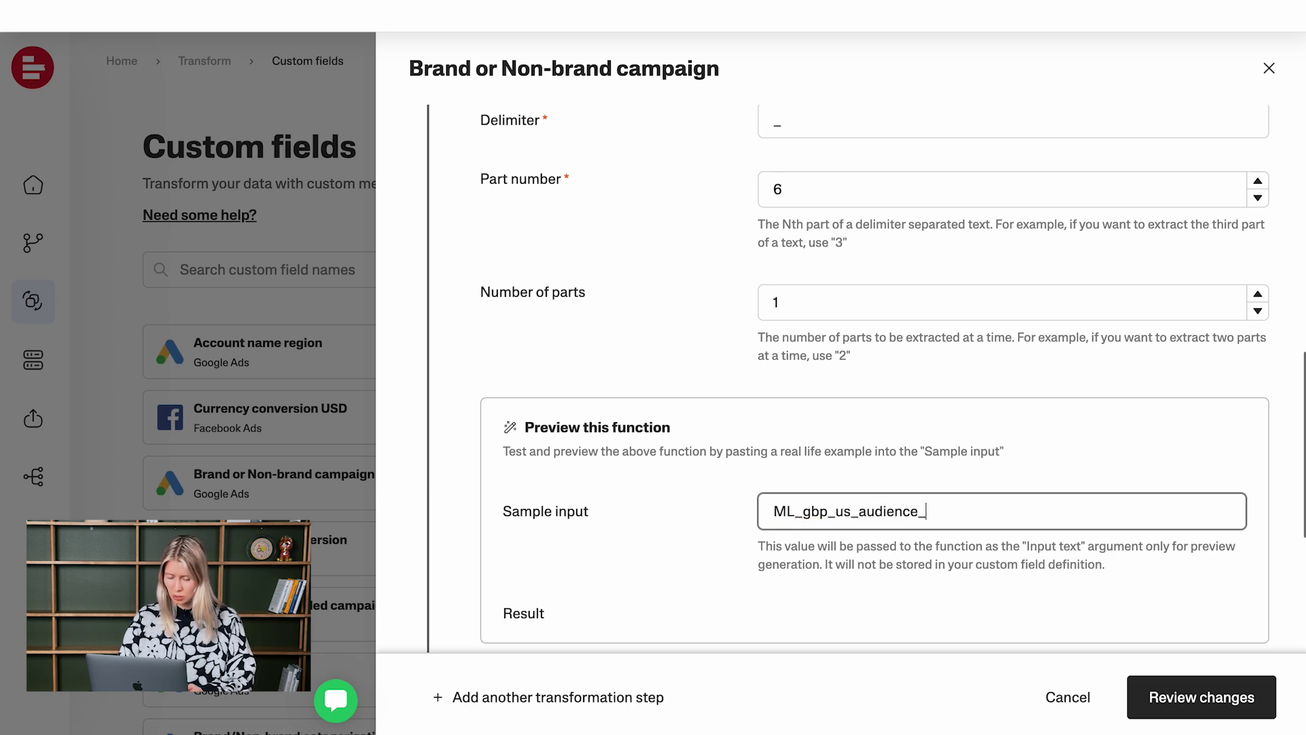
text(one_b)
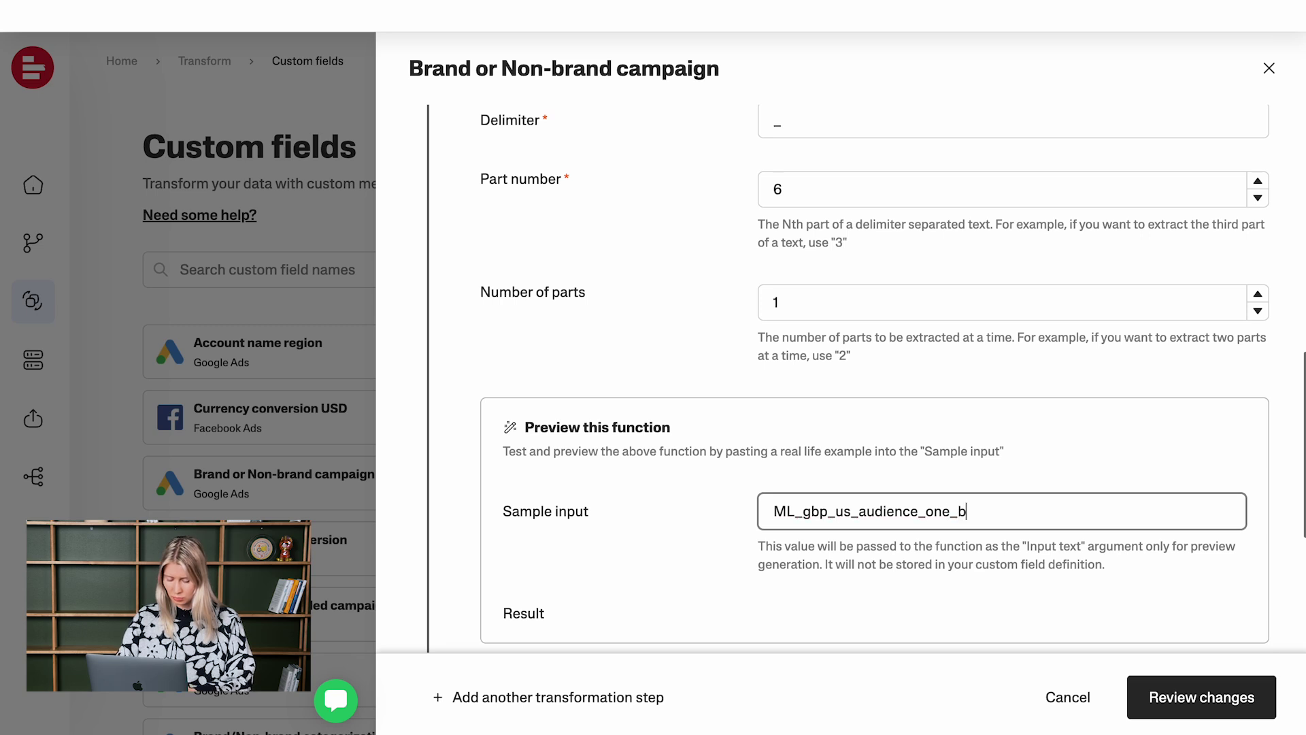
text(rand_)
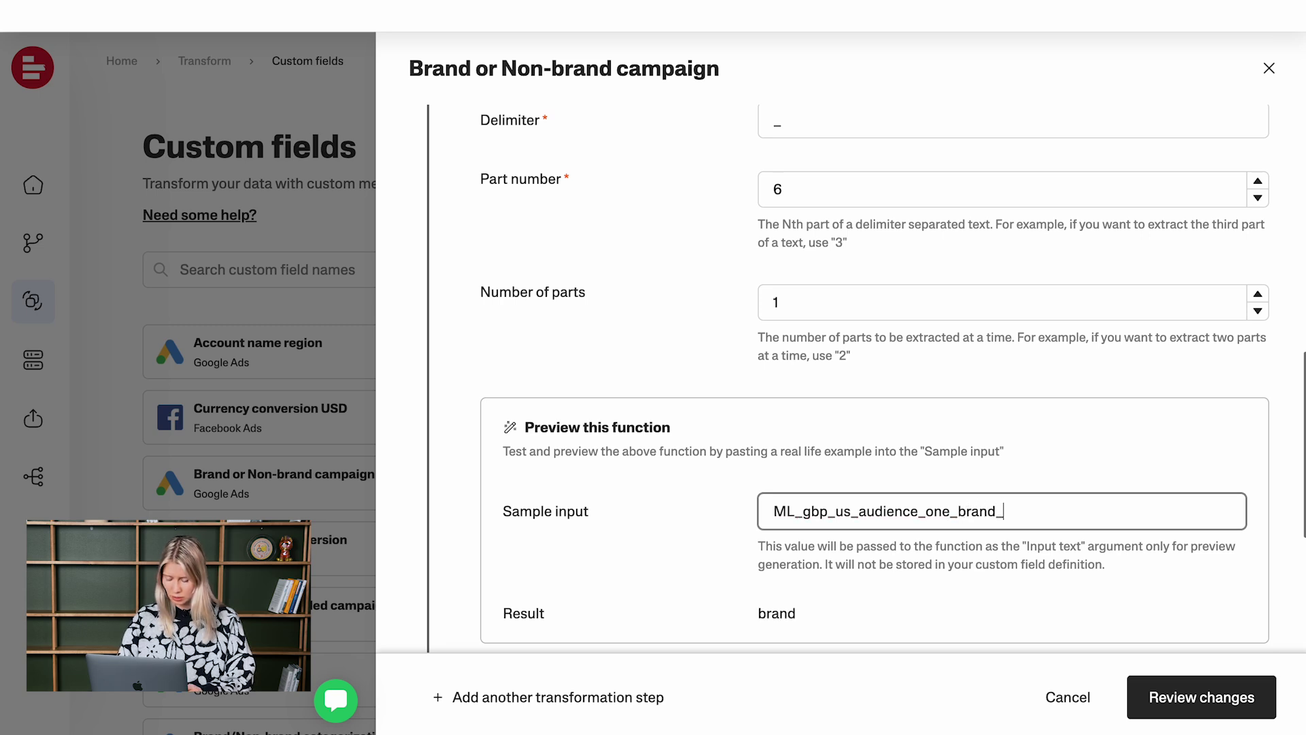
text(hello)
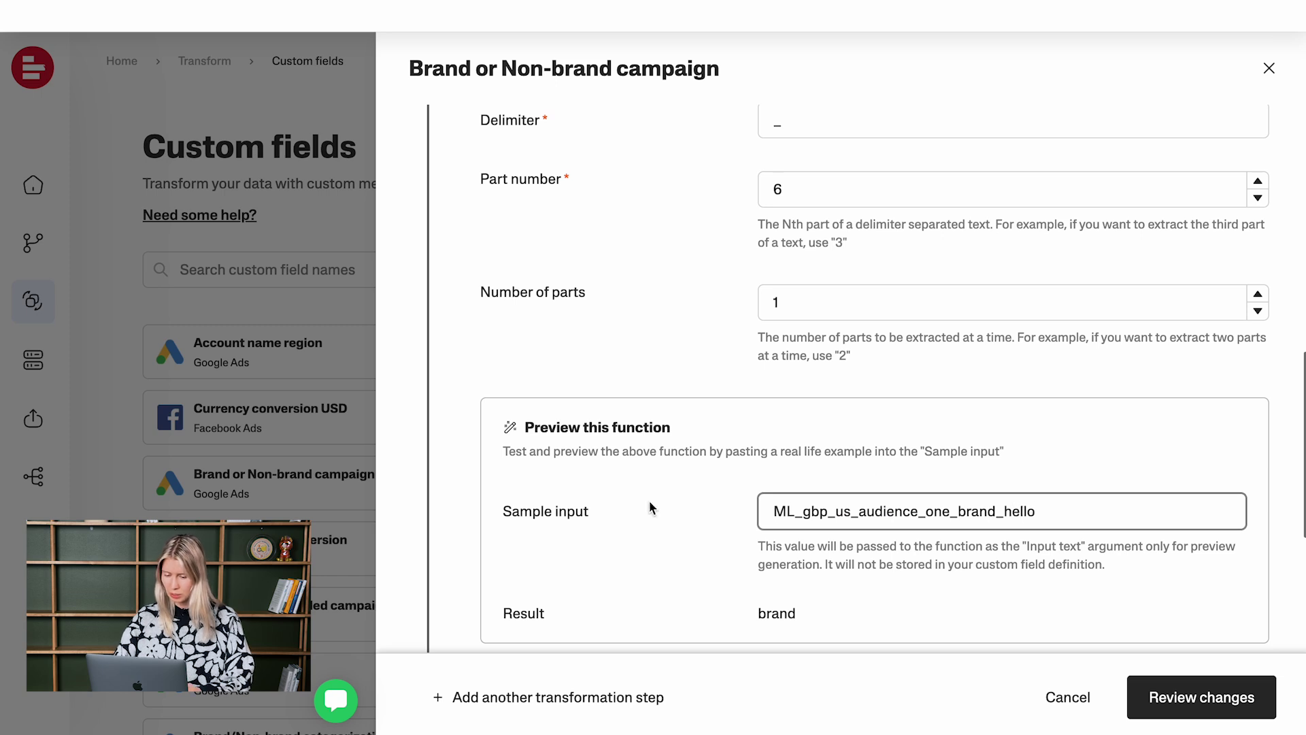
Step: Replace "brand" with NB in the sample input so it reads ML_gbp_us_audience_one_NB_hello
scroll(647, 510, down, 1)
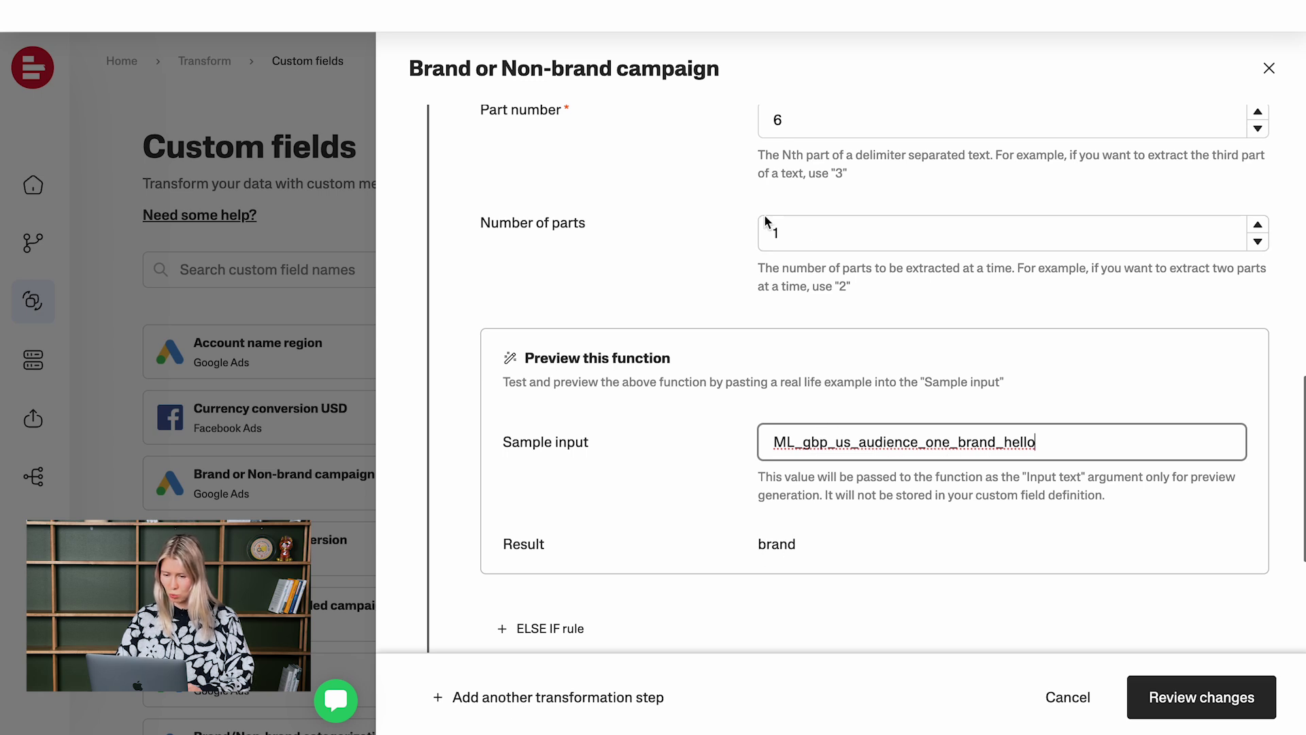
scroll(747, 259, up, 1)
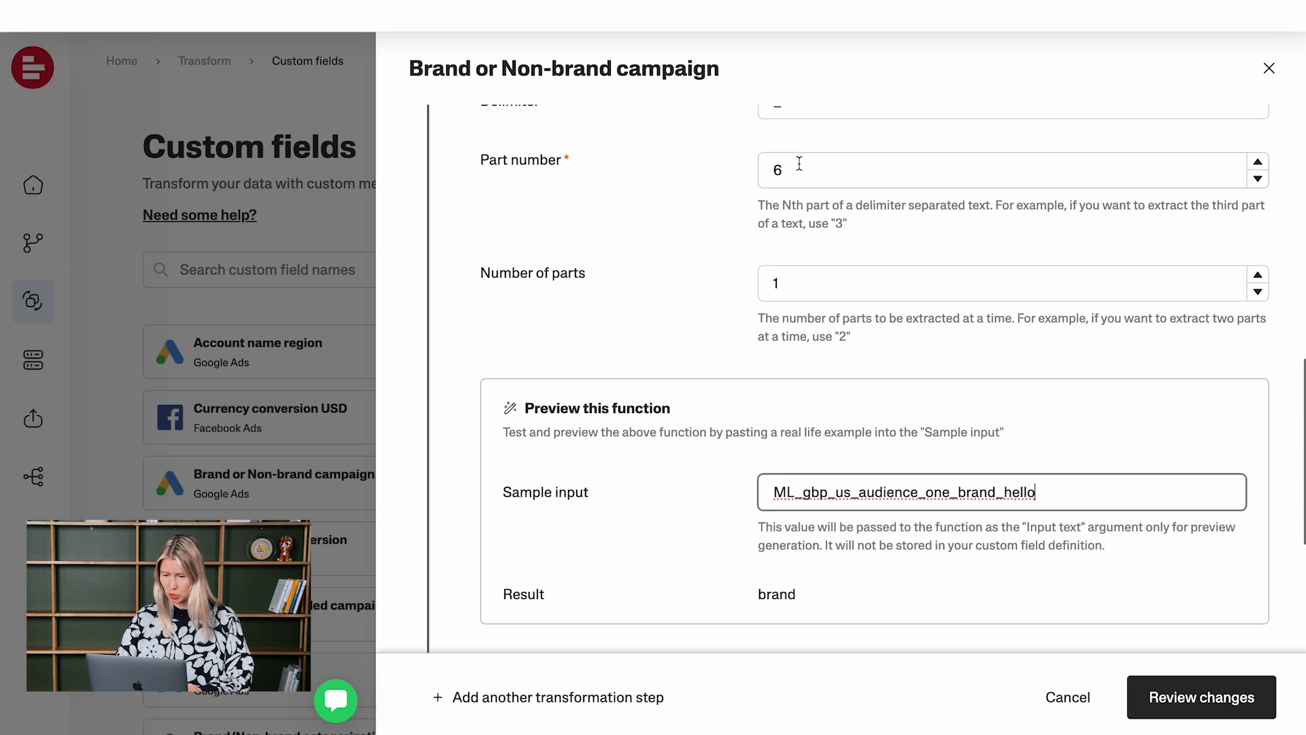
scroll(735, 413, down, 1)
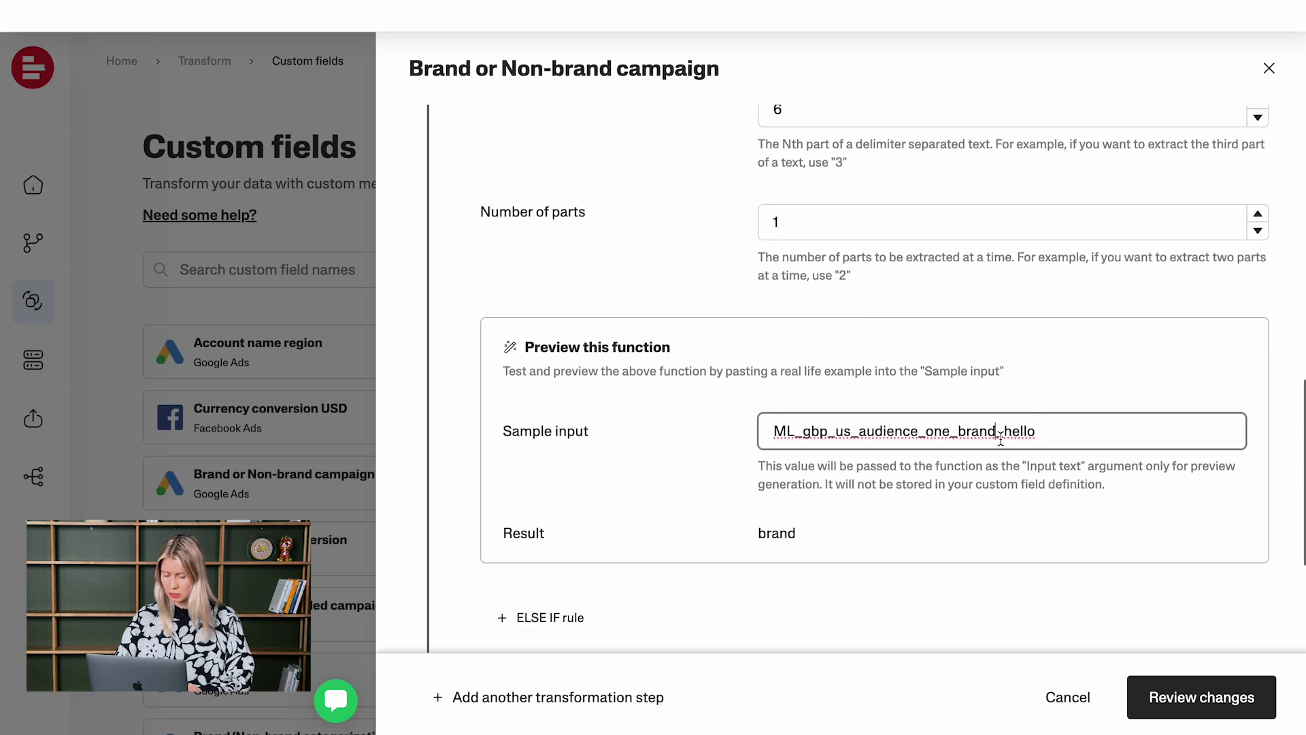
key(BackSpace)
key(BackSpace)
key(BackSpace)
key(BackSpace)
key(BackSpace)
key(Caps_Lock)
text(NB)
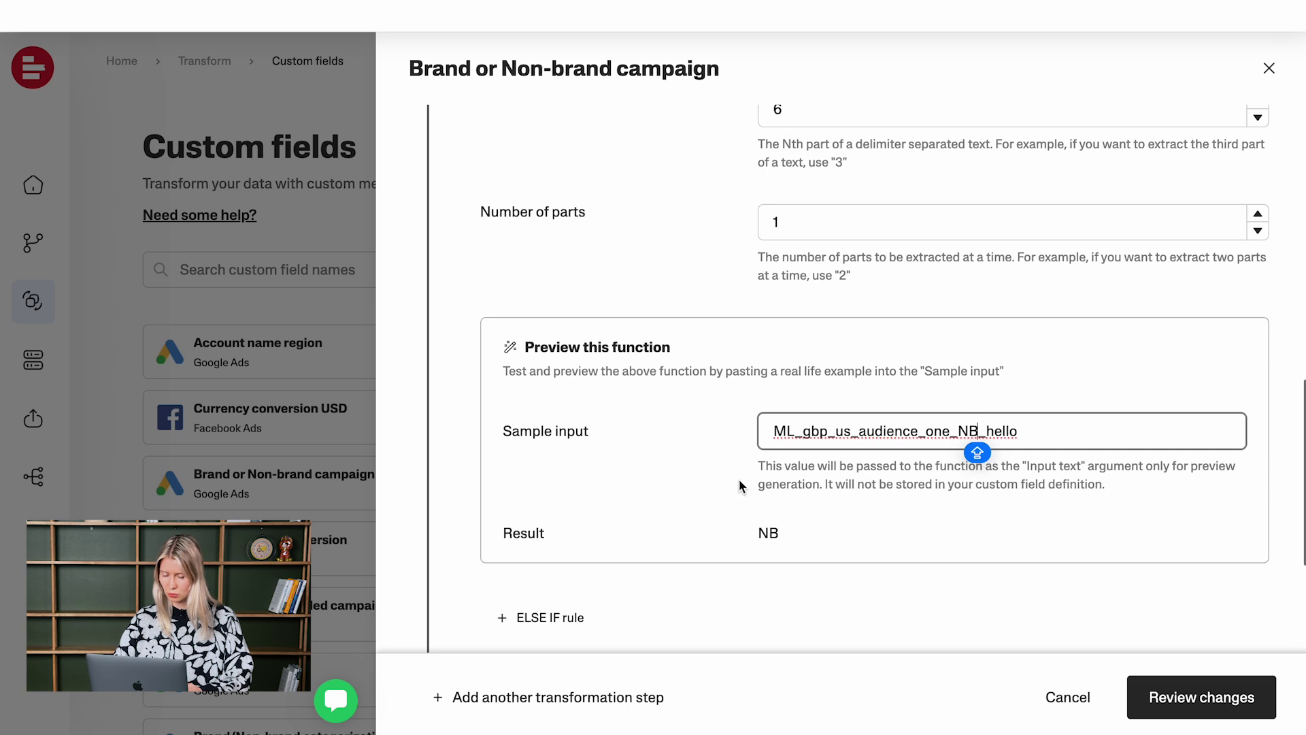
Step: Compare the sample campaign name and its preview result with the part number and number of parts settings
scroll(739, 479, down, 3)
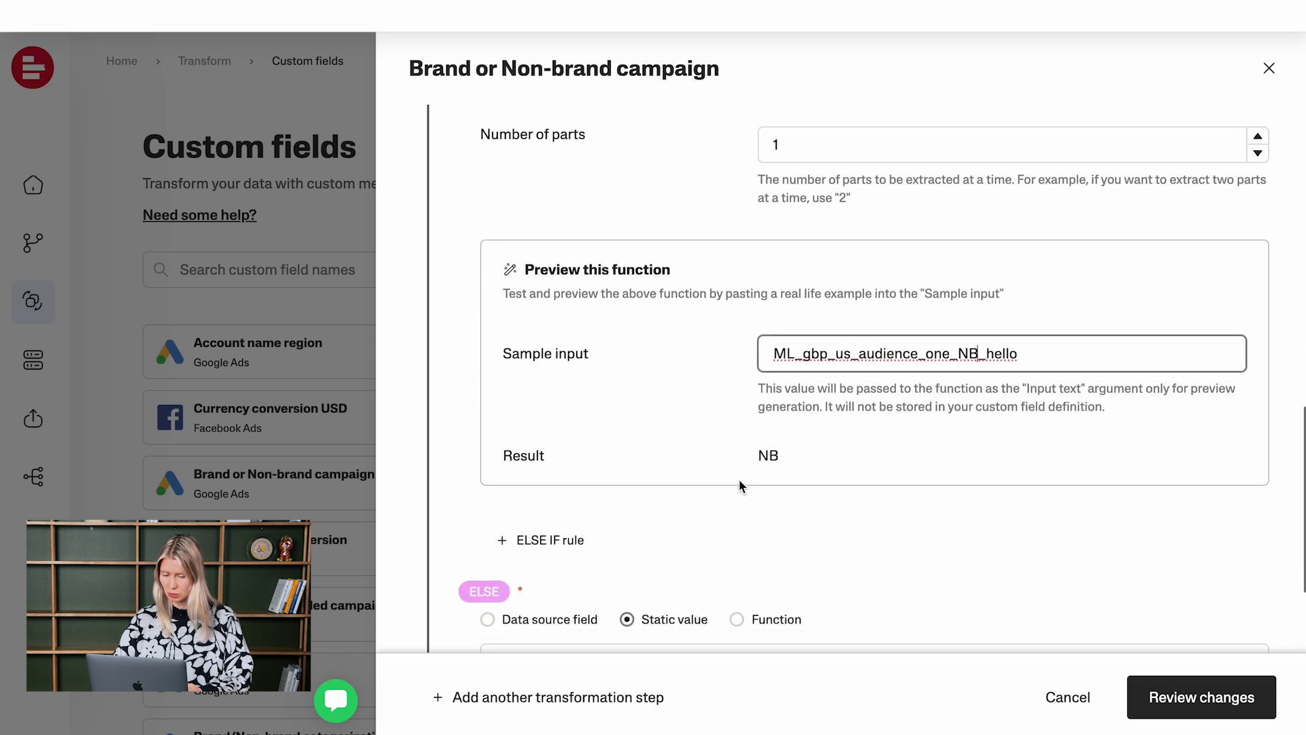
scroll(739, 479, up, 3)
drag(1031, 453, 709, 459)
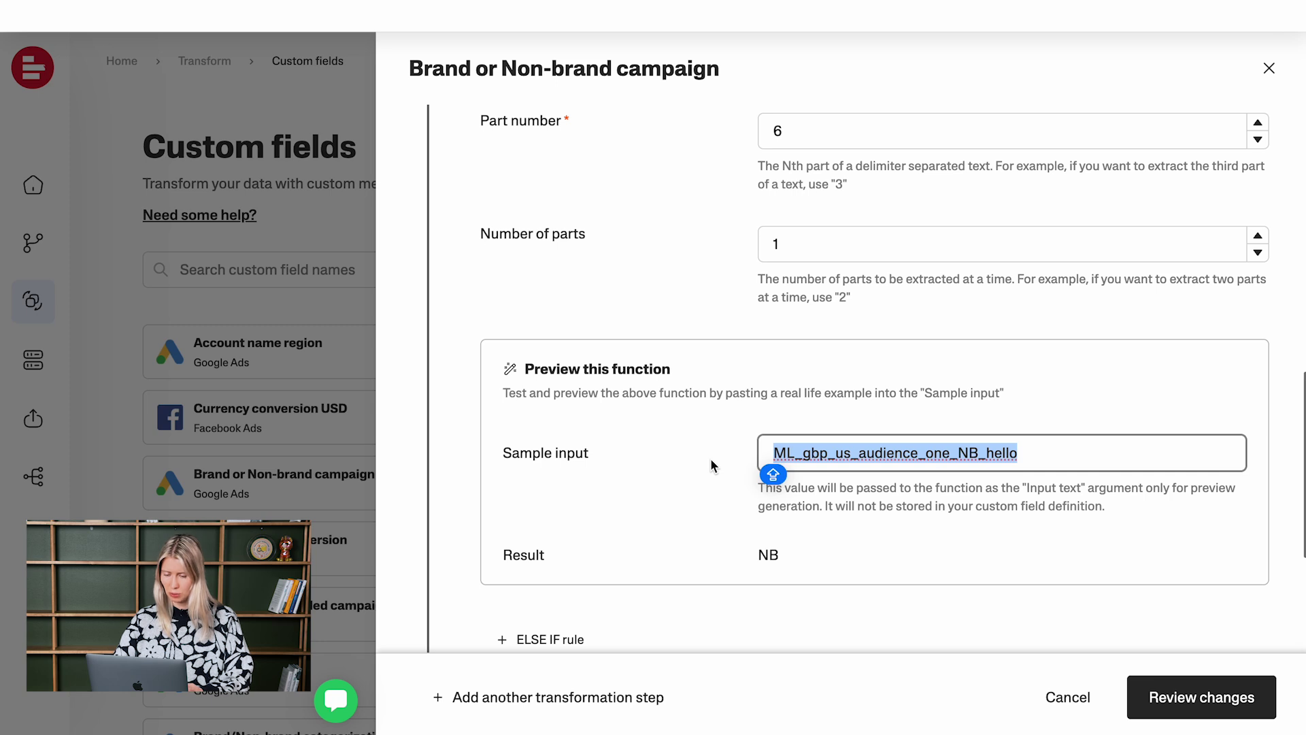
click(824, 461)
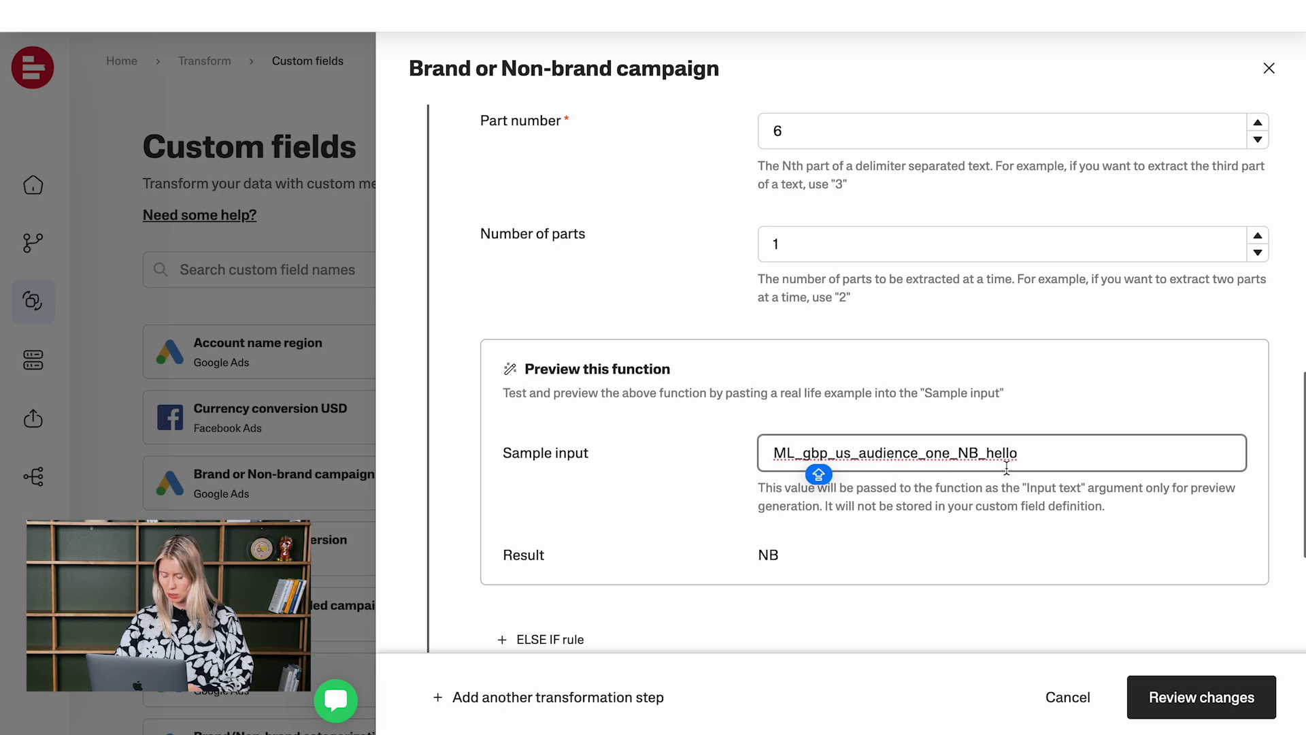
scroll(636, 488, down, 1)
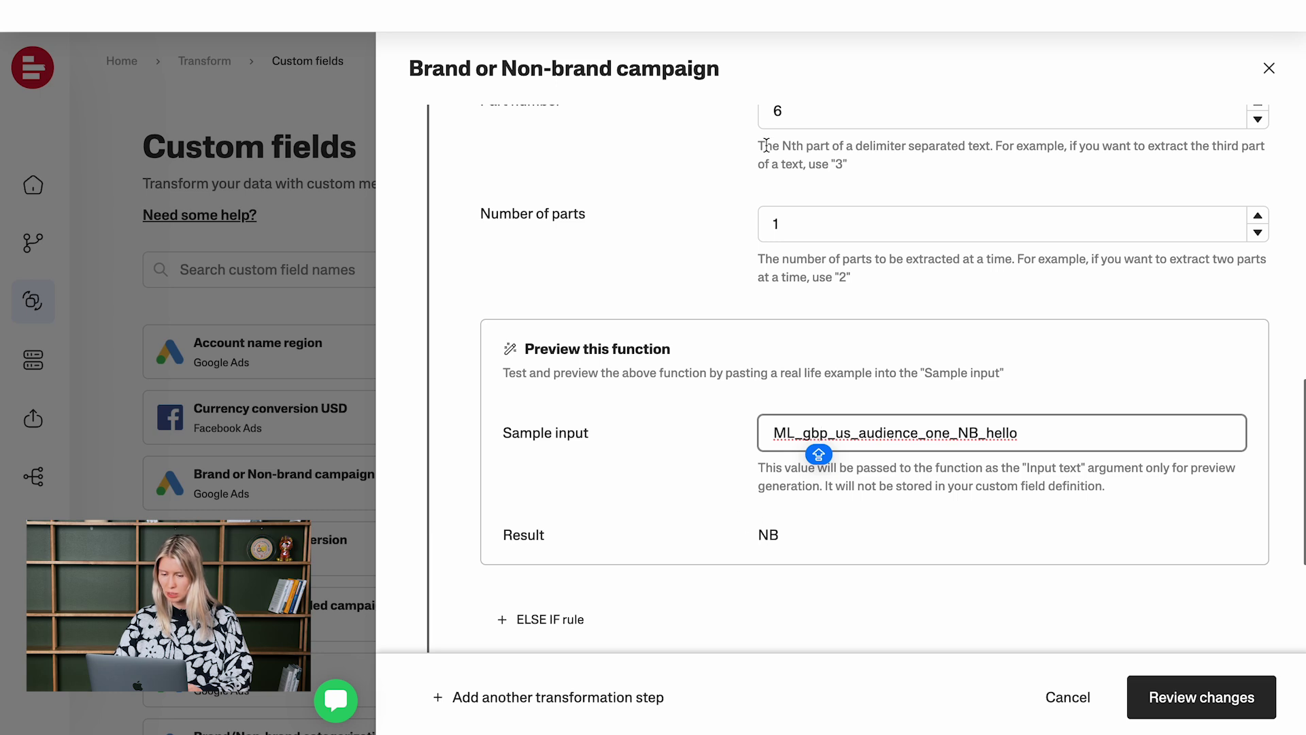
scroll(701, 409, up, 1)
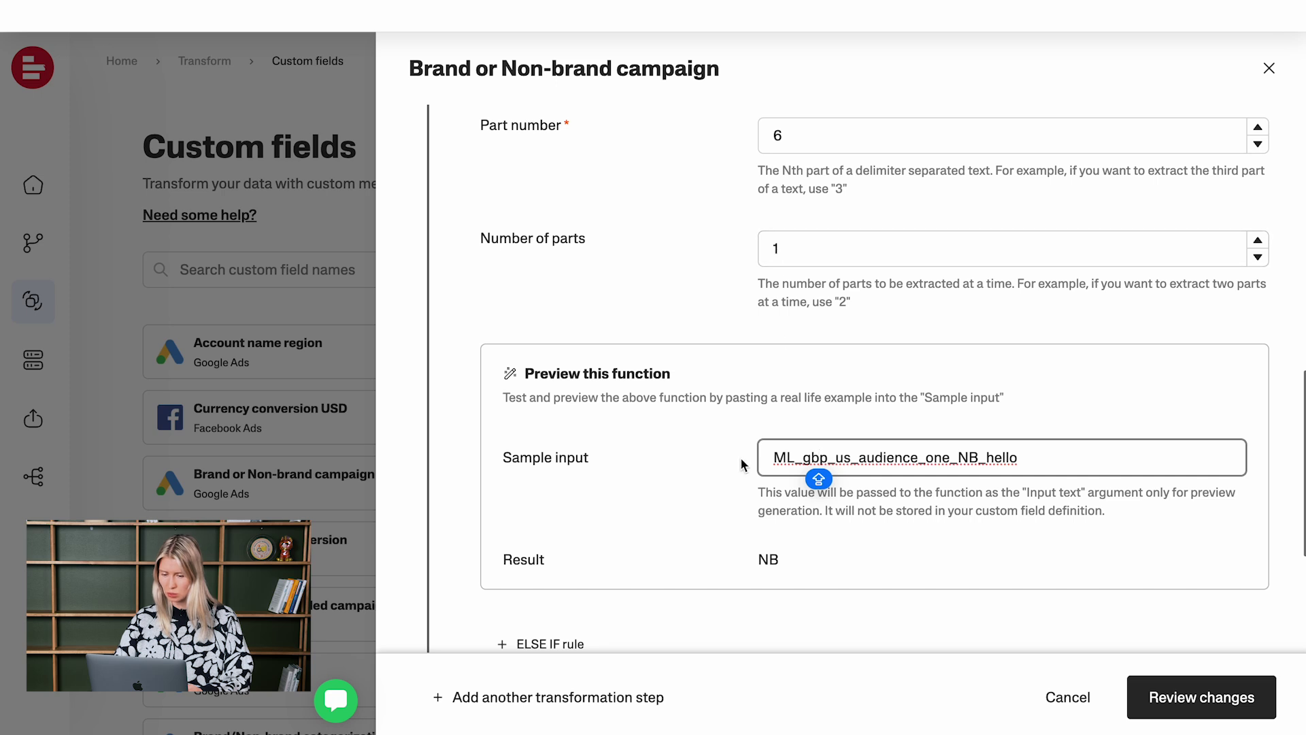
Step: Try 2 as the number of parts in the Split text and pick part function
click(847, 251)
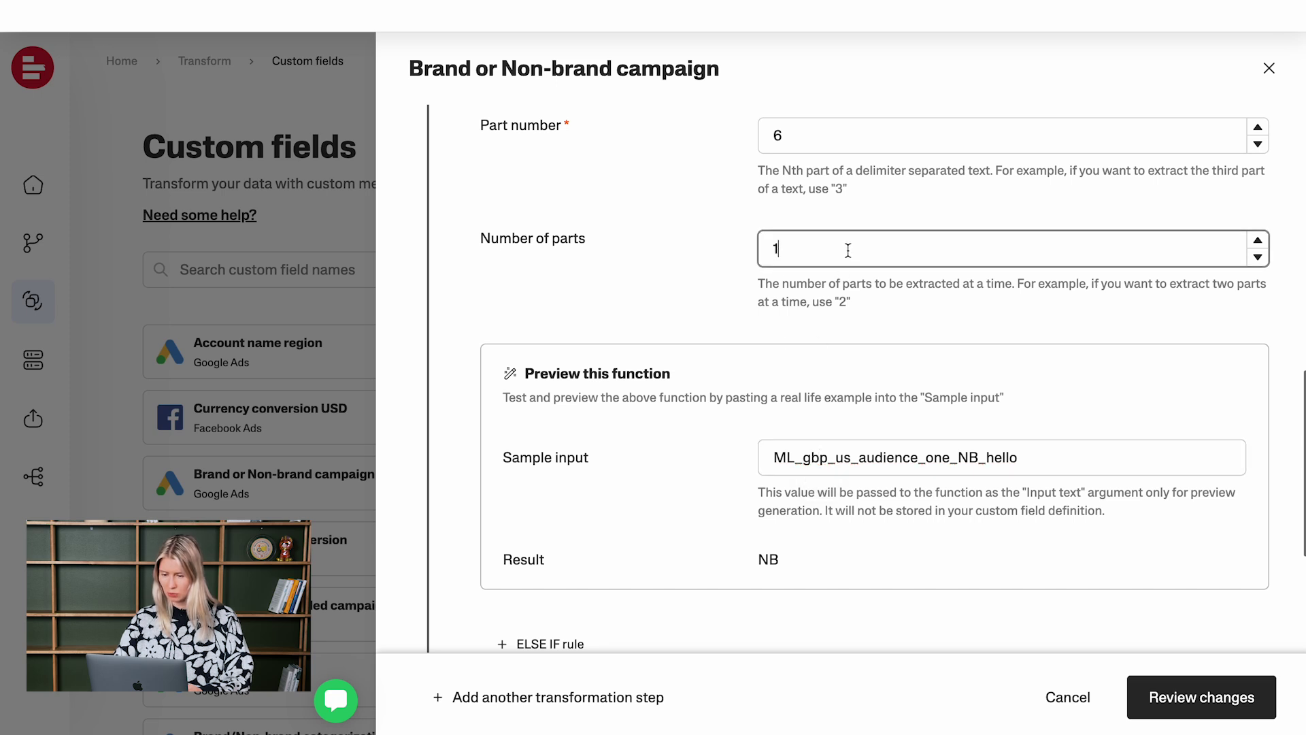
key(BackSpace)
text(2)
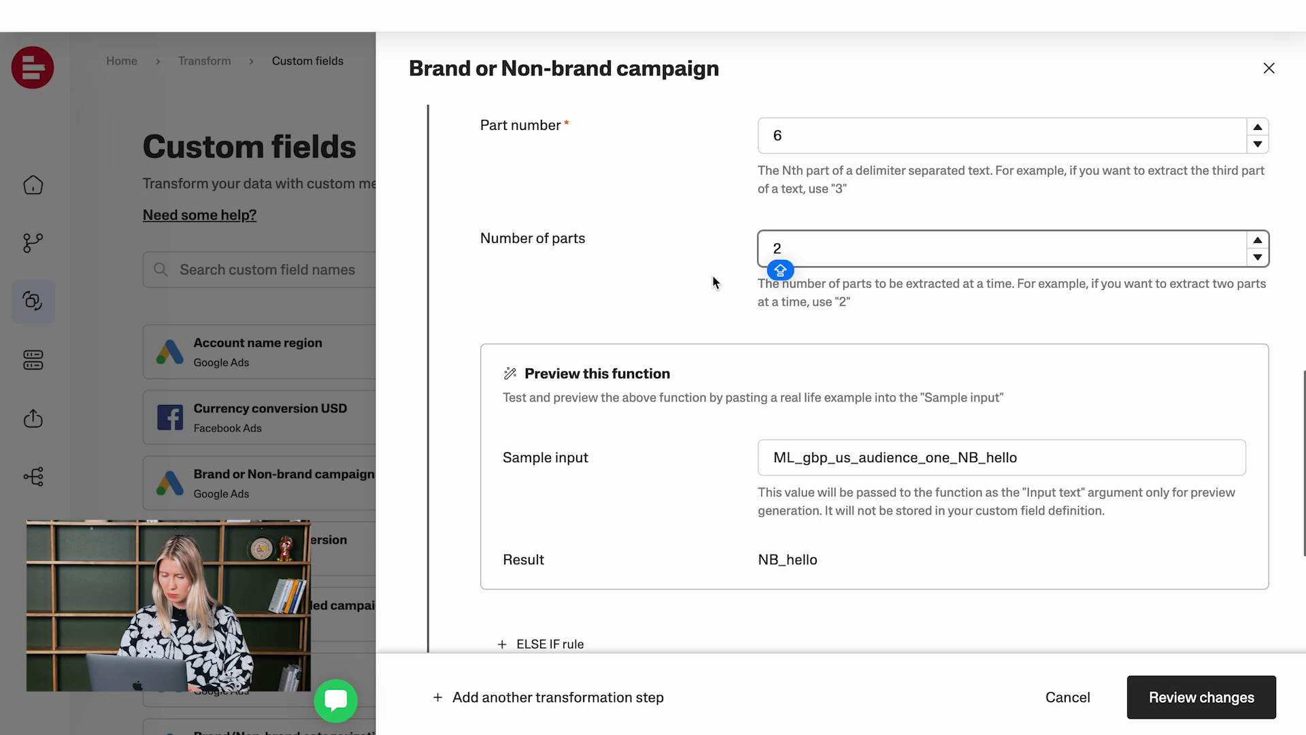
Step: Expand the second transformation step, the condition that checks the previous result for B or NB
key(Tab)
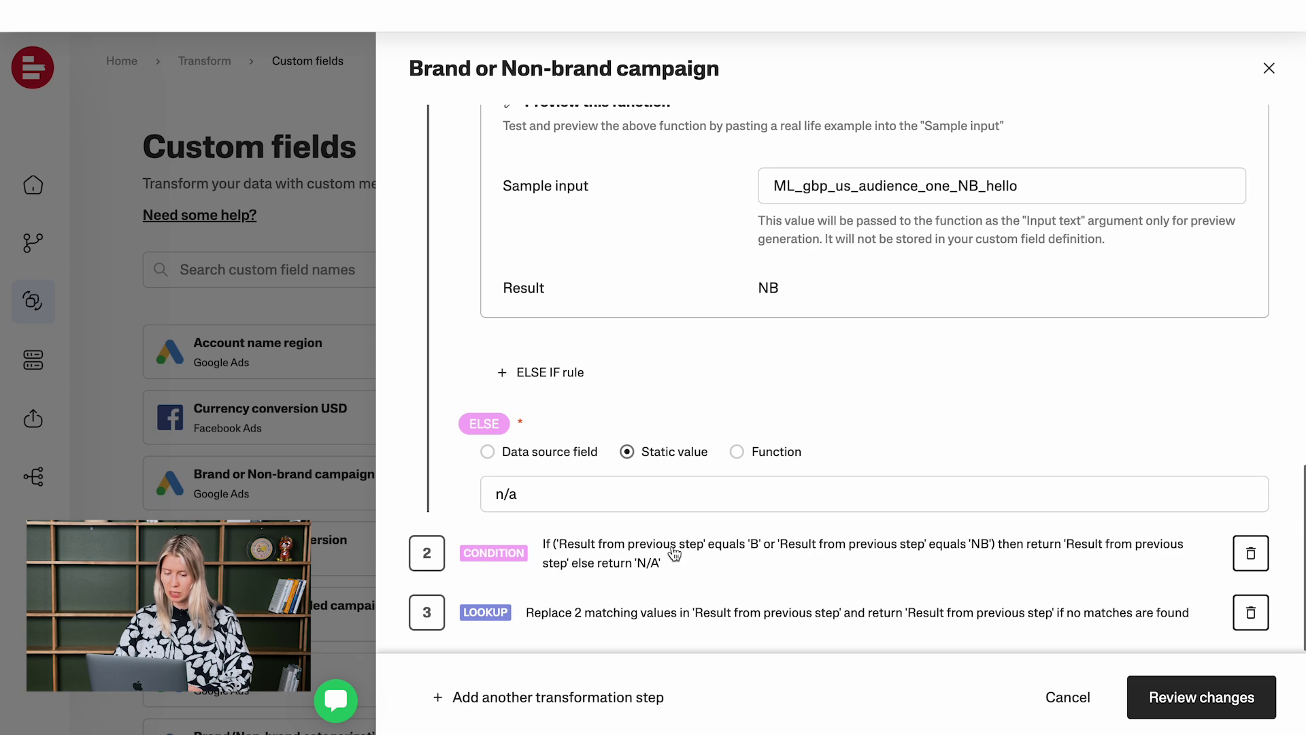
click(704, 575)
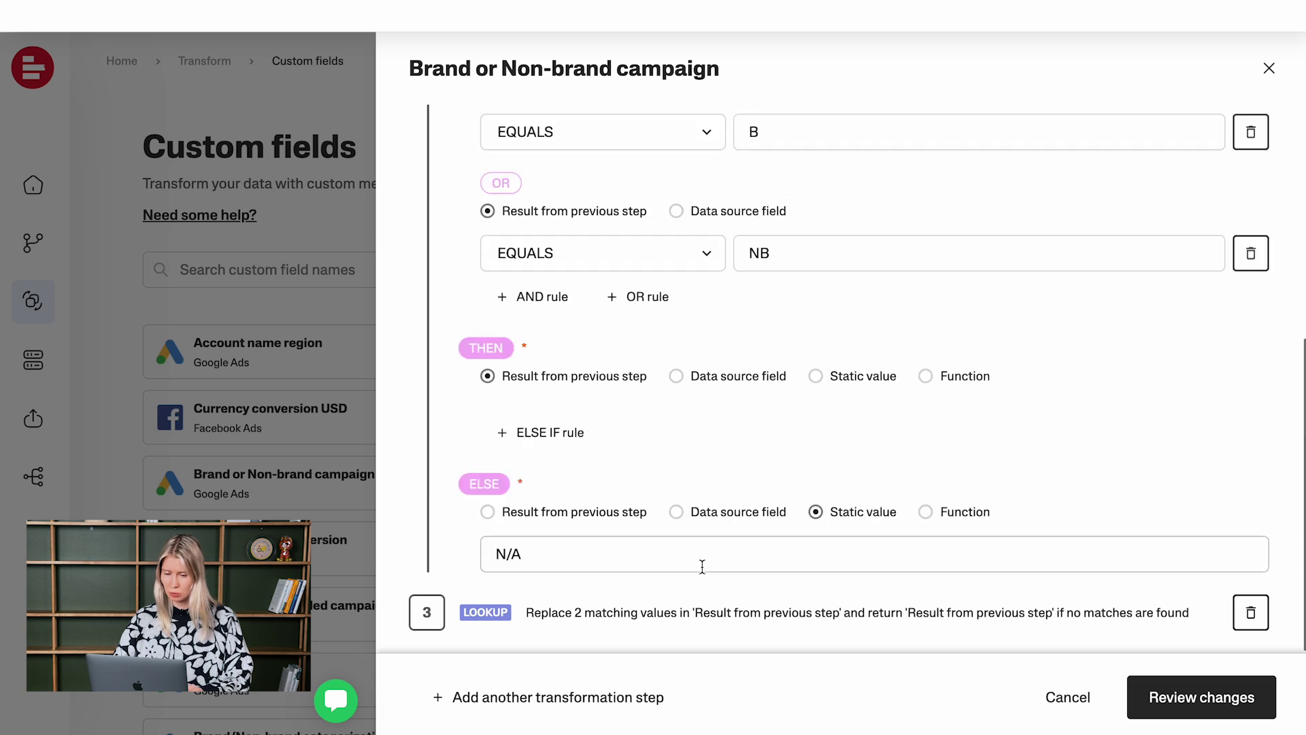
Step: Examine the IF, OR, THEN and ELSE rules of the second transformation step's condition
scroll(690, 471, up, 1)
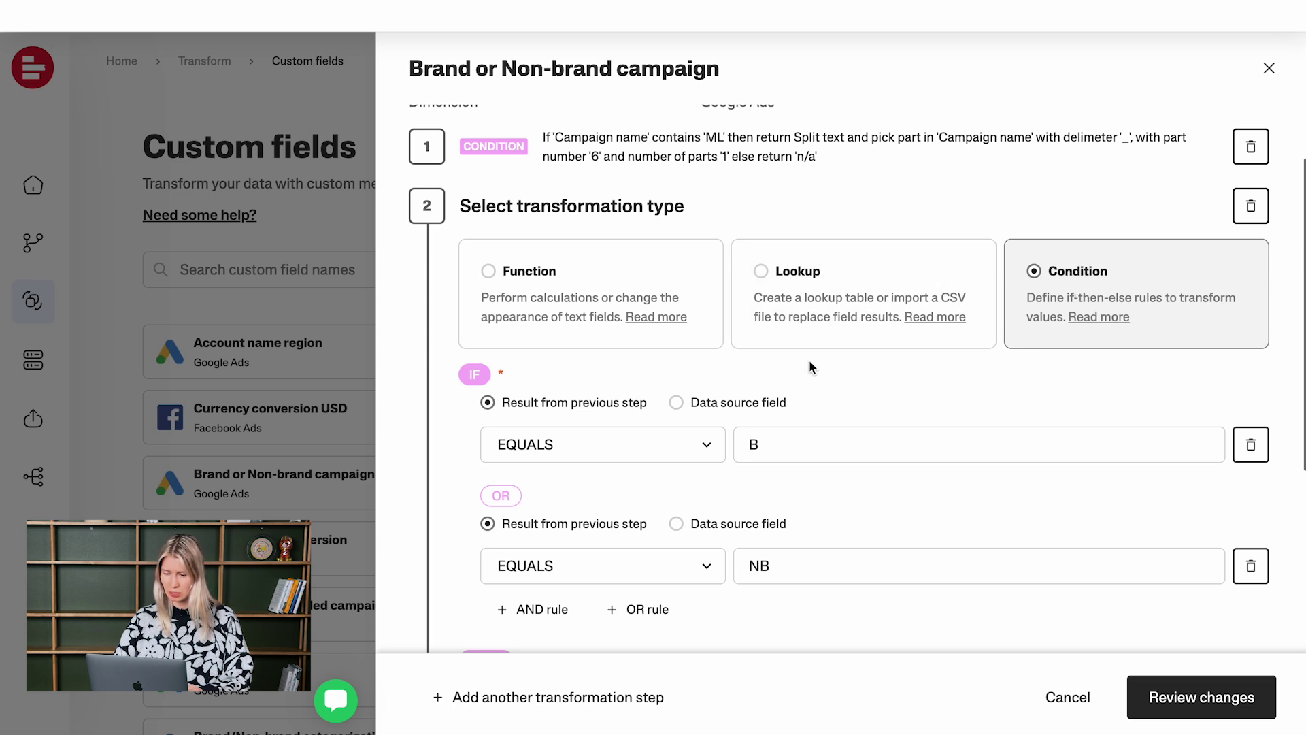
scroll(809, 361, down, 2)
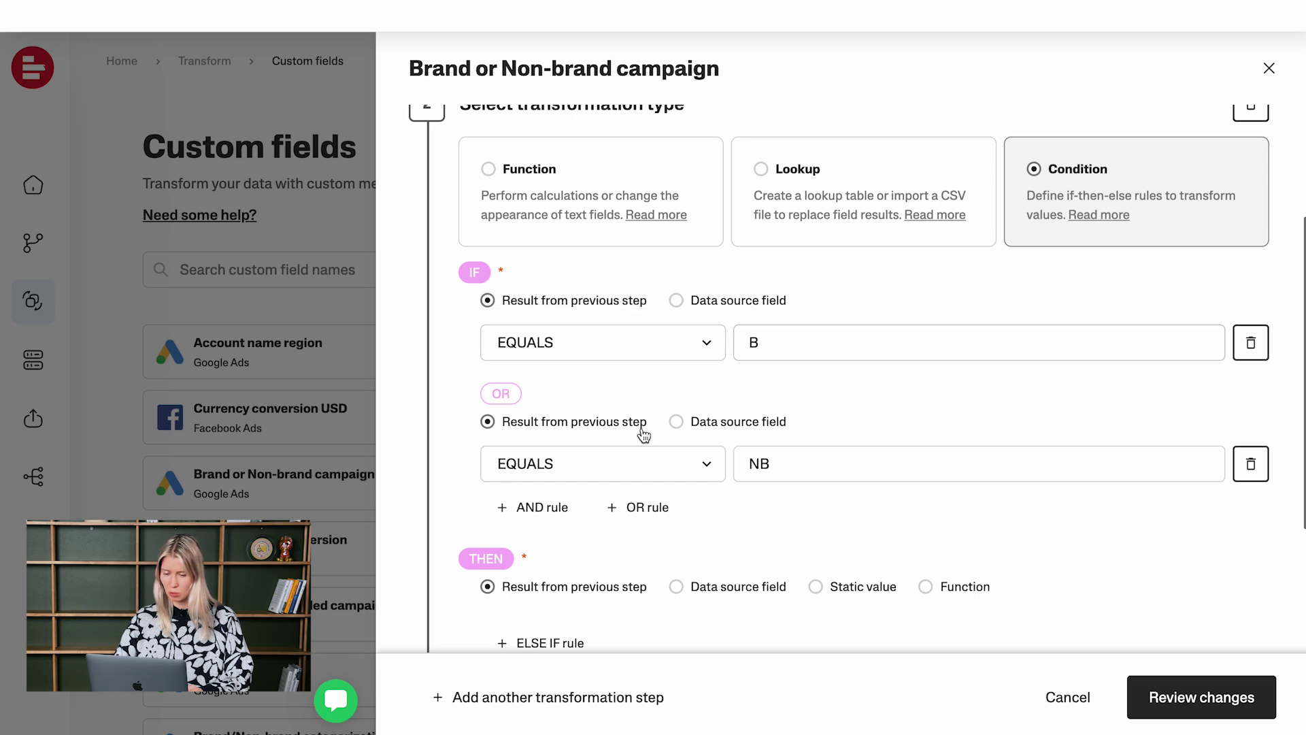
scroll(770, 457, down, 3)
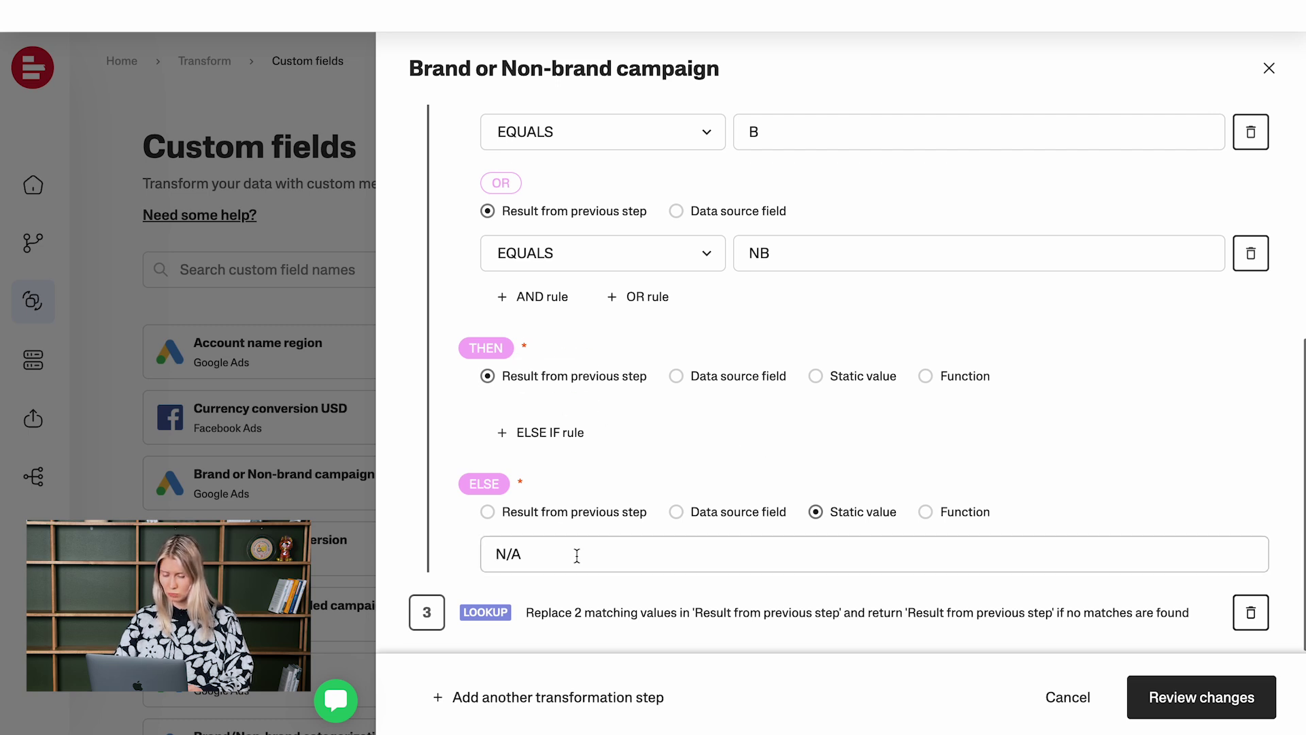
Step: Expand the third transformation step and examine its lookup table and fallback option for unmatched values
click(704, 612)
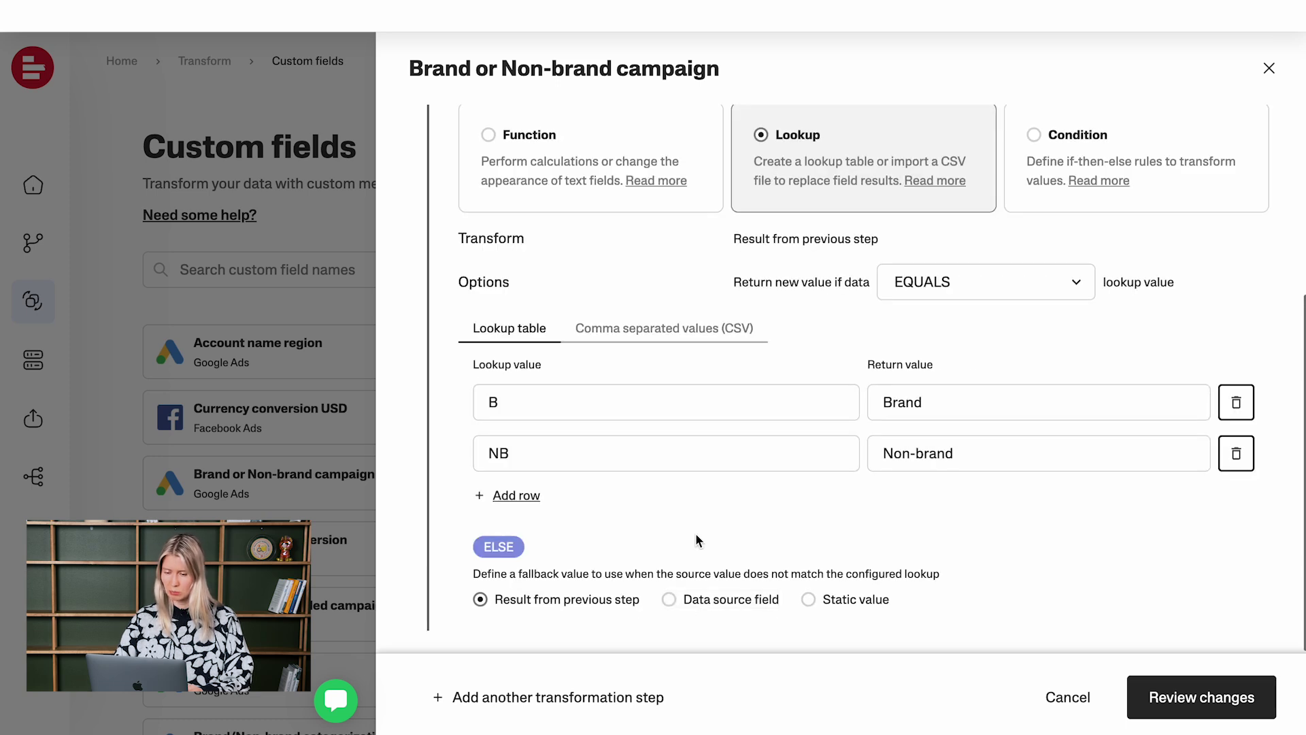
scroll(695, 533, up, 1)
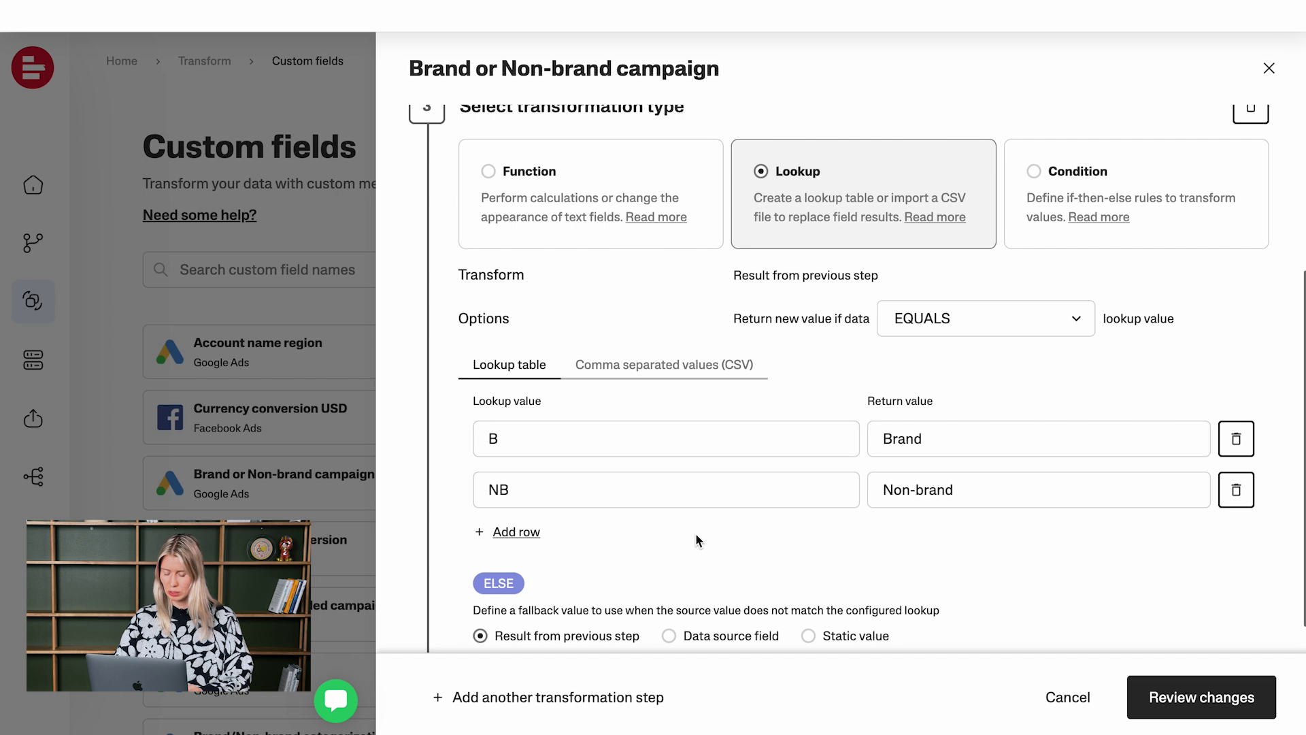
scroll(695, 540, down, 1)
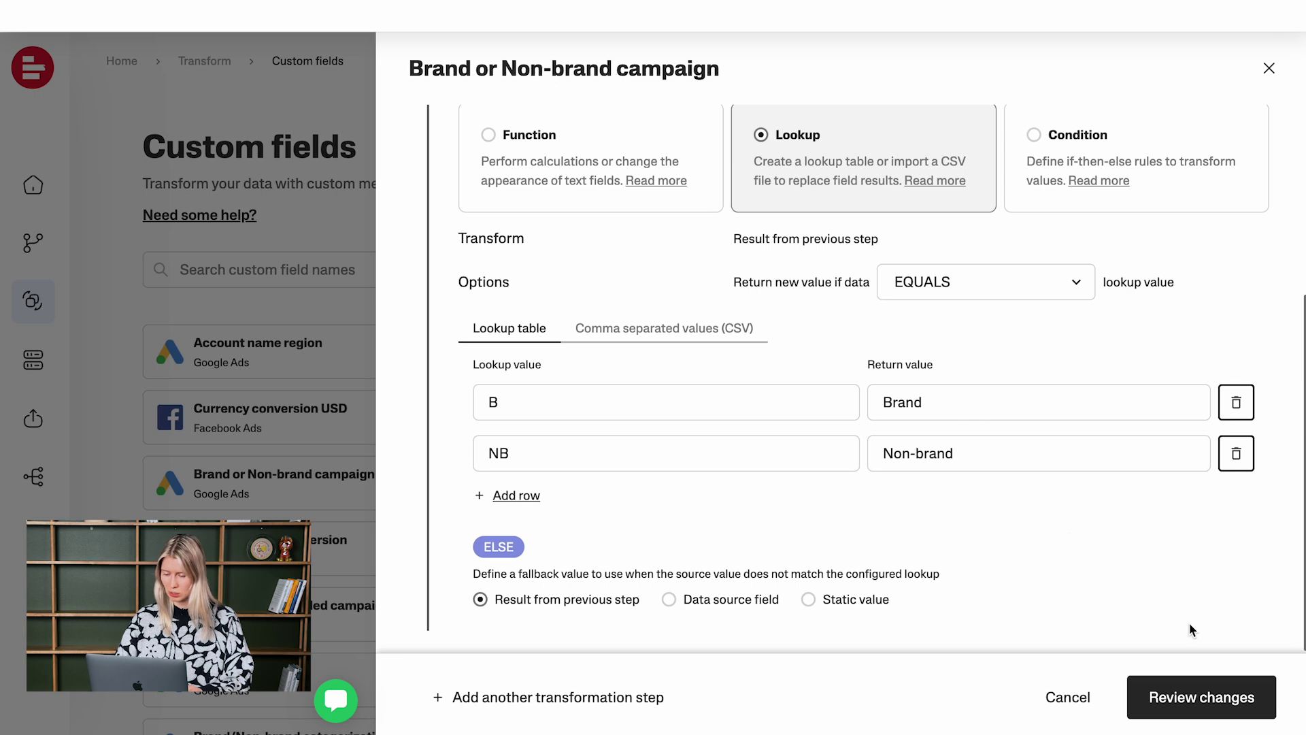
Step: Proceed to the review of the Brand or Non-brand campaign field's changes, showing its name, description and transformation summary
click(1212, 711)
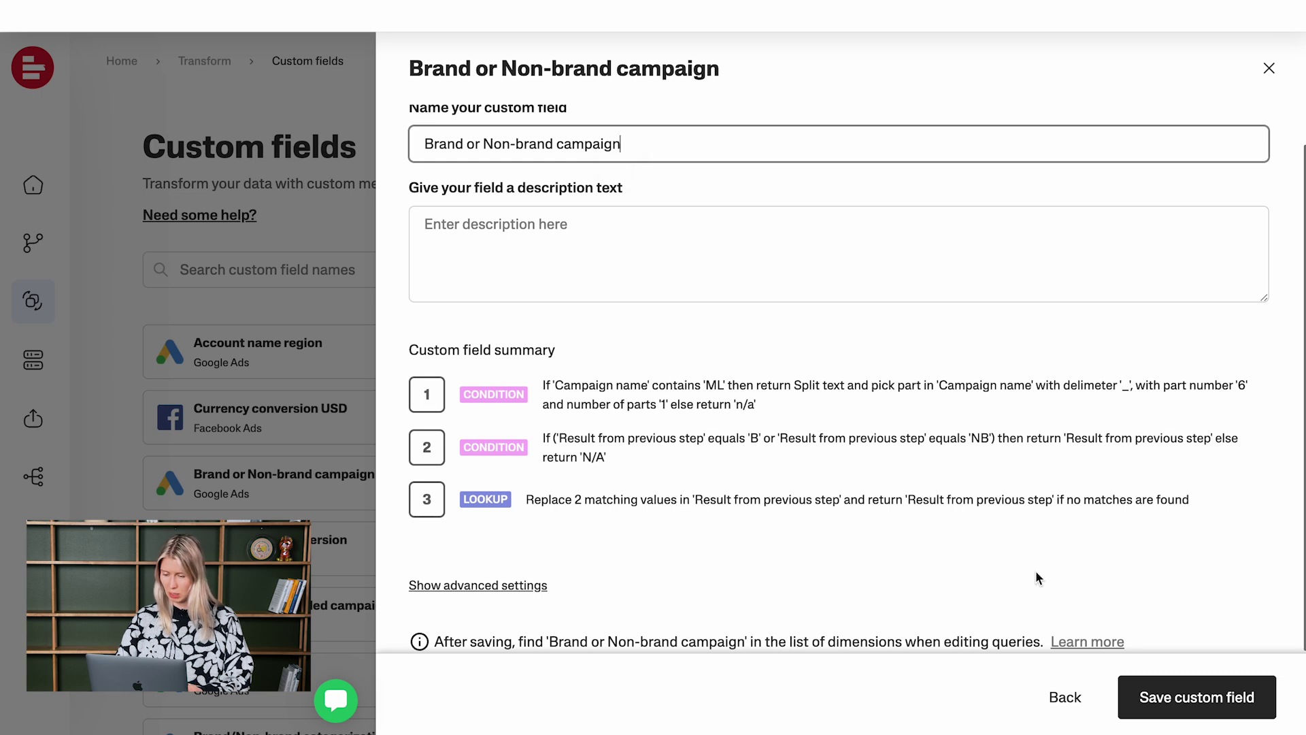
key(Caps_Lock)
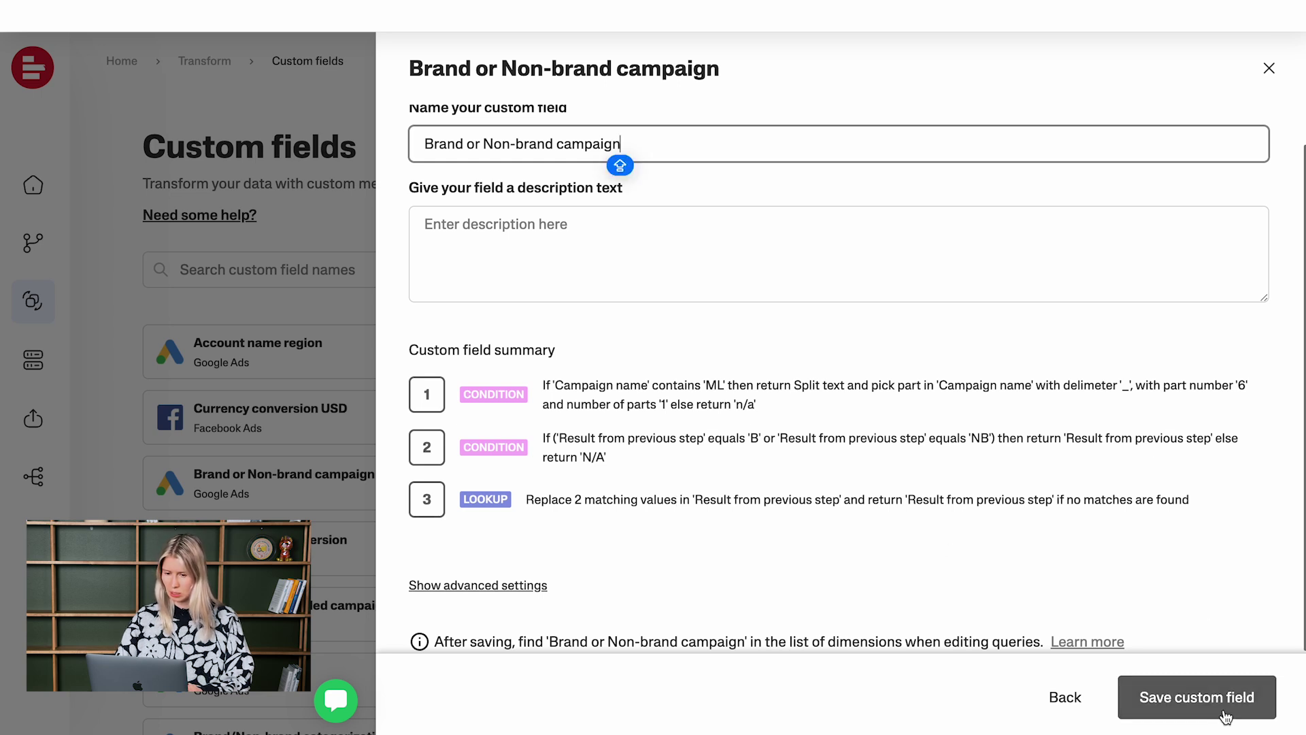